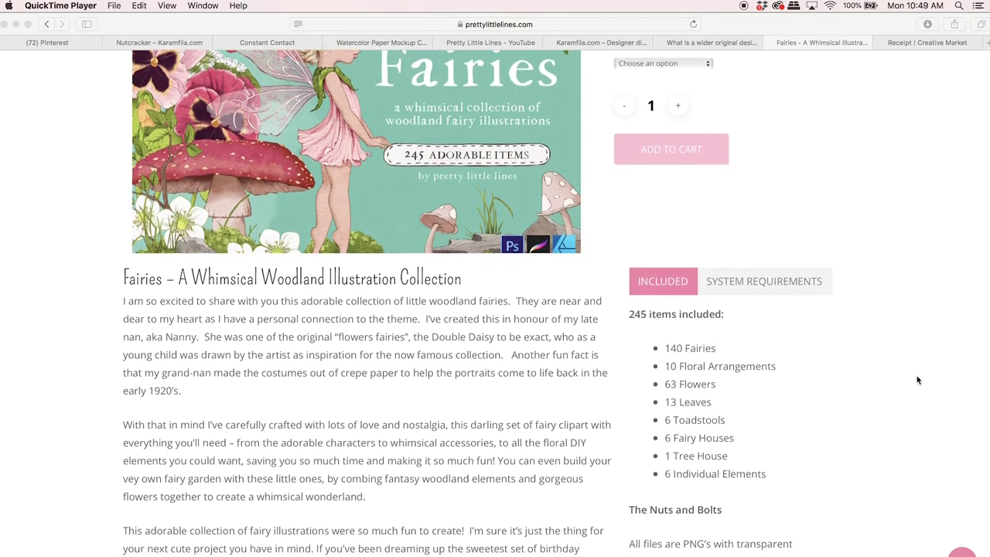
Step: Look through the Fairies product page, from the included items list to the preview illustrations and tree house artwork
{"action": "scroll", "coordinate": [916, 380], "scroll_direction": "down", "scroll_amount": 5}
{"action": "scroll", "coordinate": [916, 380], "scroll_direction": "down", "scroll_amount": 10}
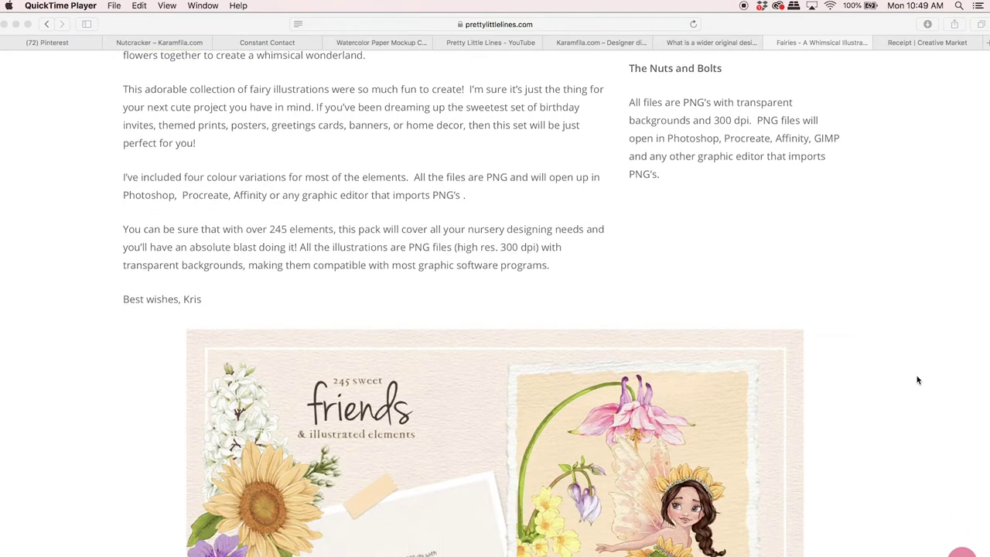
{"action": "scroll", "coordinate": [916, 380], "scroll_direction": "down", "scroll_amount": 8}
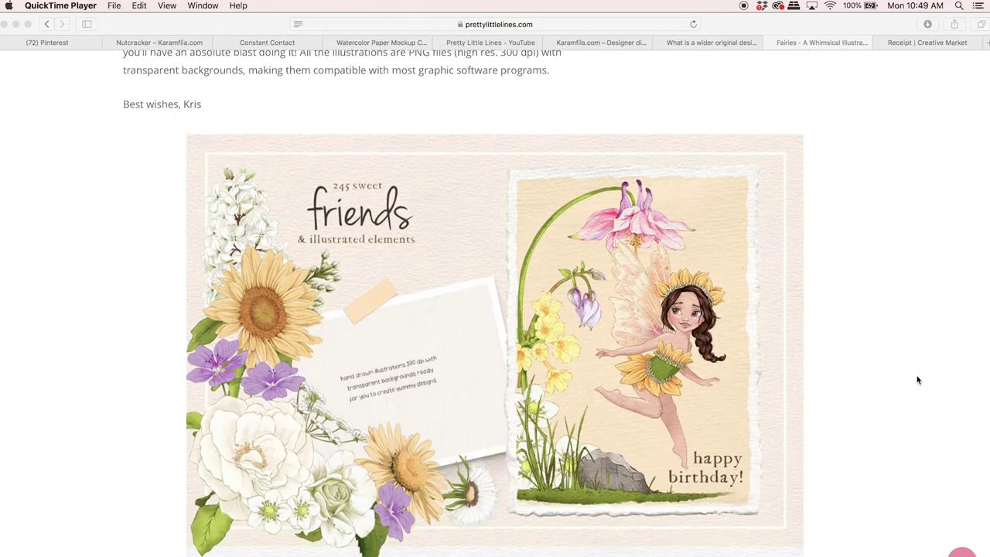
{"action": "scroll", "coordinate": [918, 379], "scroll_direction": "down", "scroll_amount": 2}
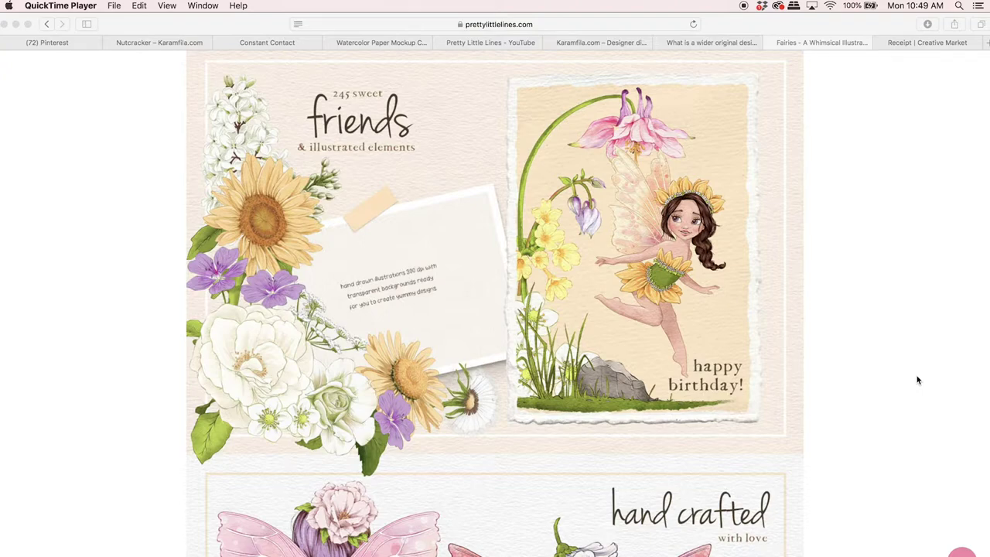
{"action": "scroll", "coordinate": [918, 379], "scroll_direction": "down", "scroll_amount": 3}
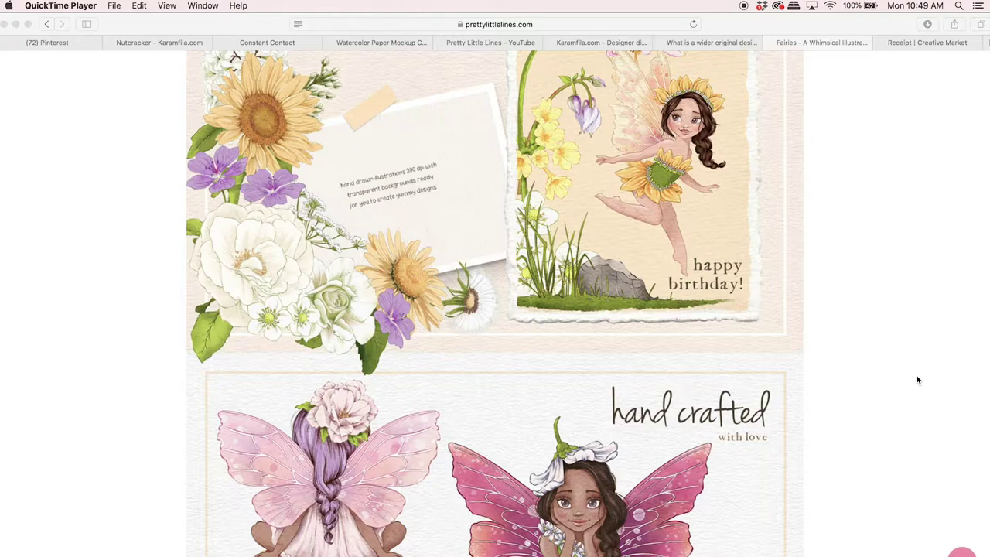
{"action": "scroll", "coordinate": [917, 380], "scroll_direction": "down", "scroll_amount": 2}
{"action": "scroll", "coordinate": [904, 398], "scroll_direction": "down", "scroll_amount": 3}
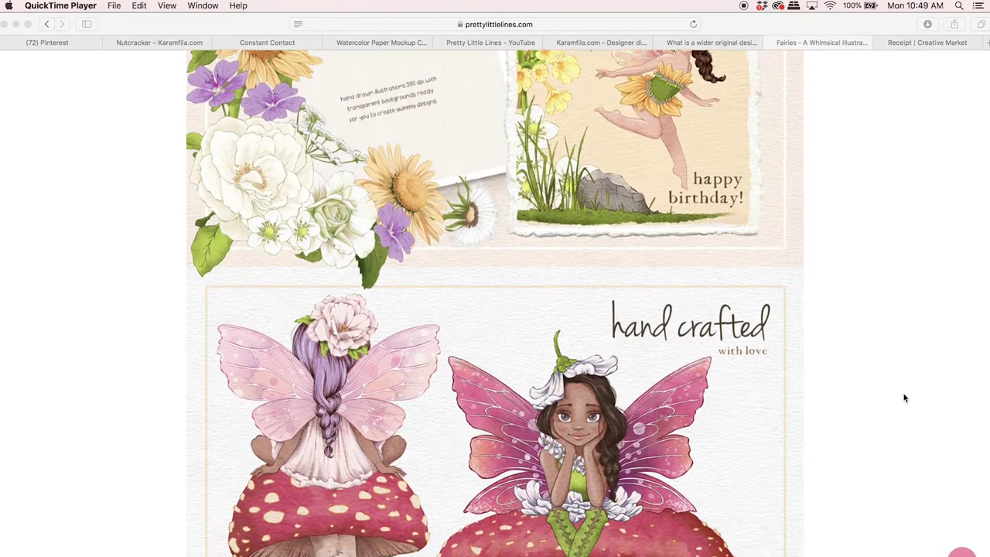
{"action": "scroll", "coordinate": [904, 398], "scroll_direction": "down", "scroll_amount": 8}
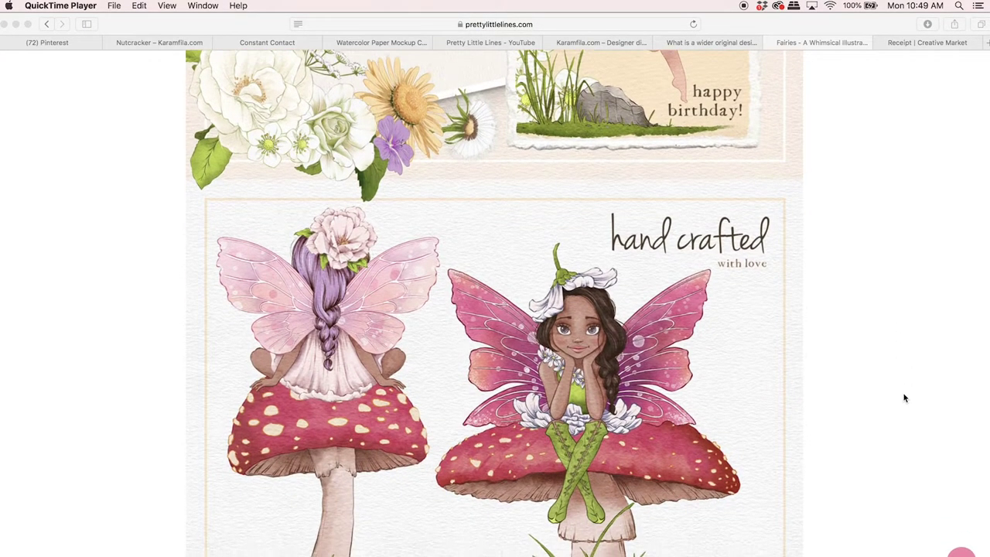
{"action": "scroll", "coordinate": [904, 398], "scroll_direction": "down", "scroll_amount": 8}
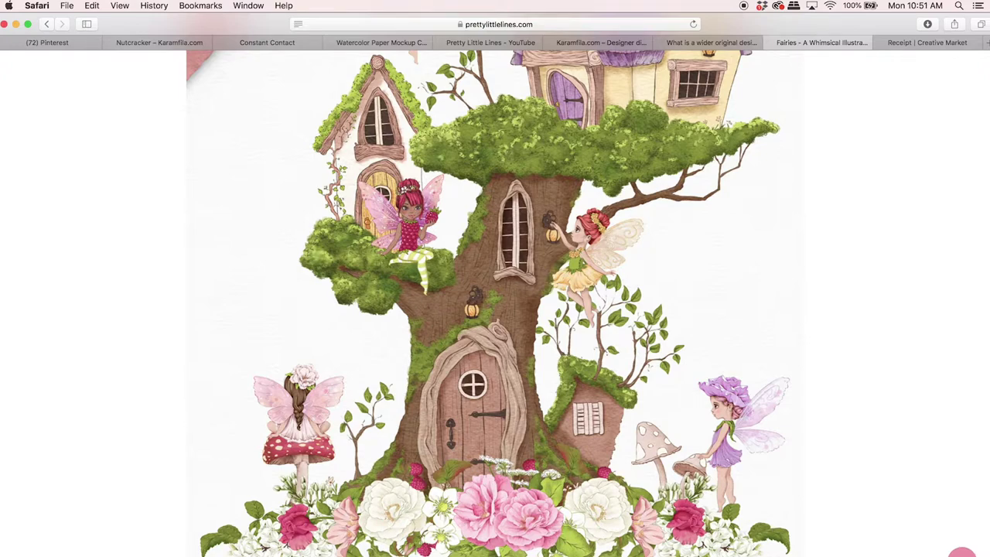
Step: Switch to Finder and look through the Arrangements and Fairy 1 folders of the Fairies collection
{"action": "key", "text": "super+Tab"}
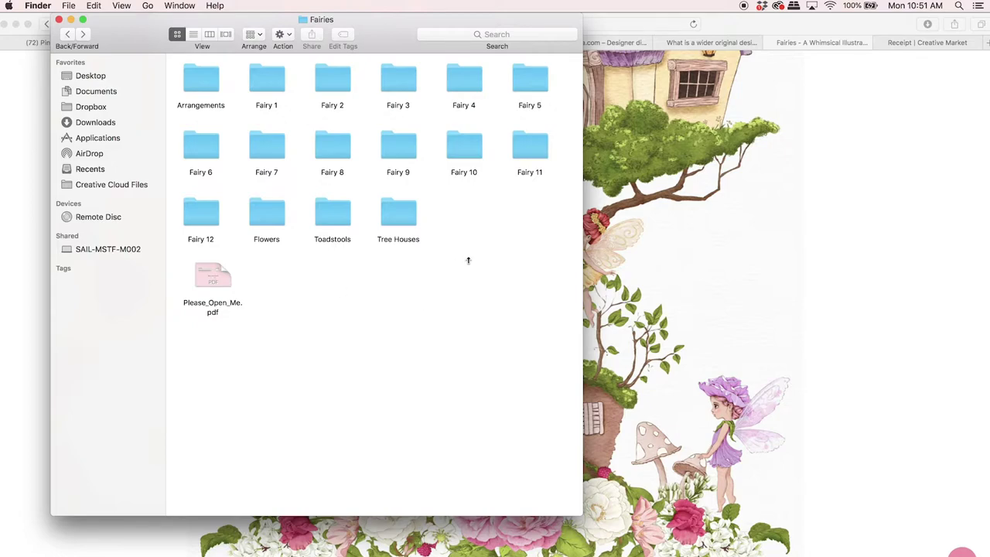
{"action": "double_click", "coordinate": [195, 78]}
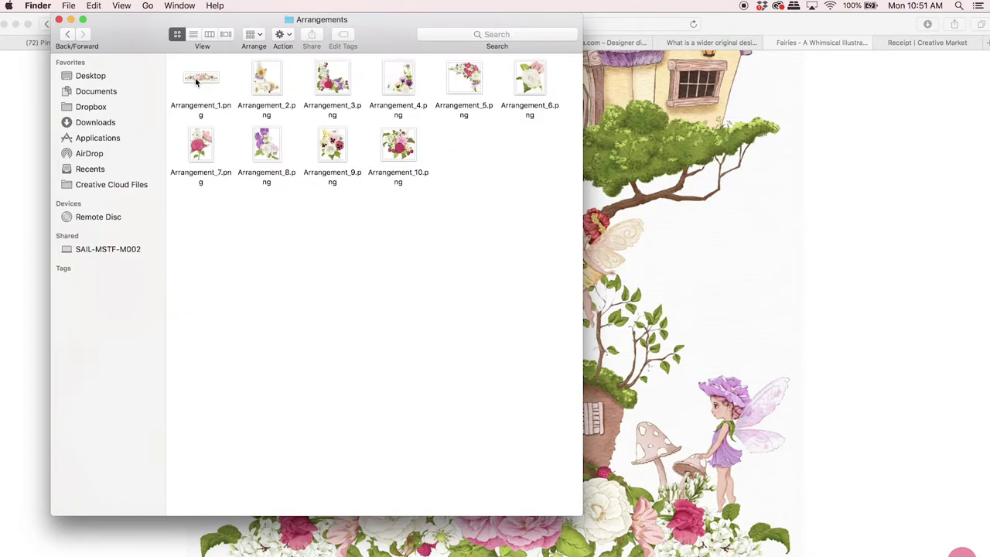
{"action": "left_click", "coordinate": [68, 34]}
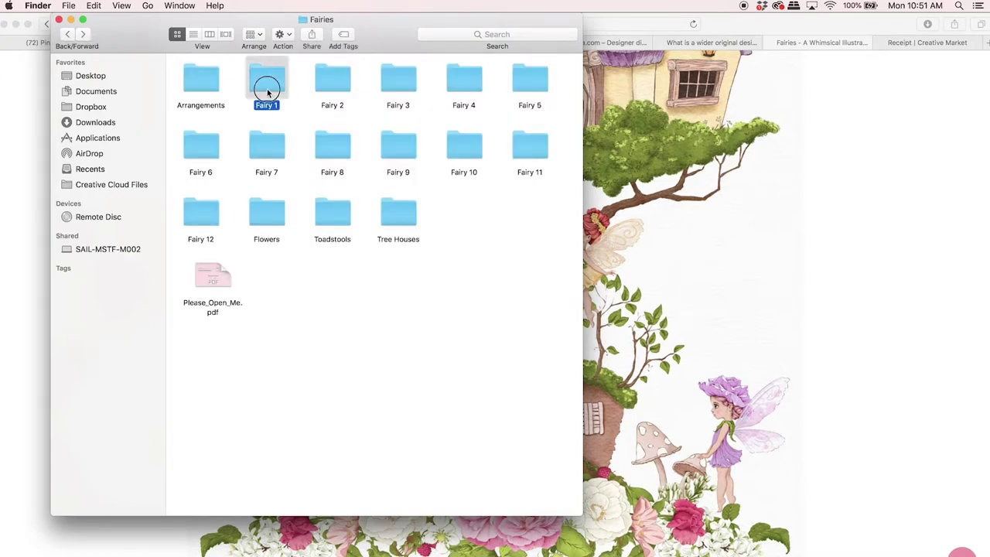
{"action": "double_click", "coordinate": [260, 94]}
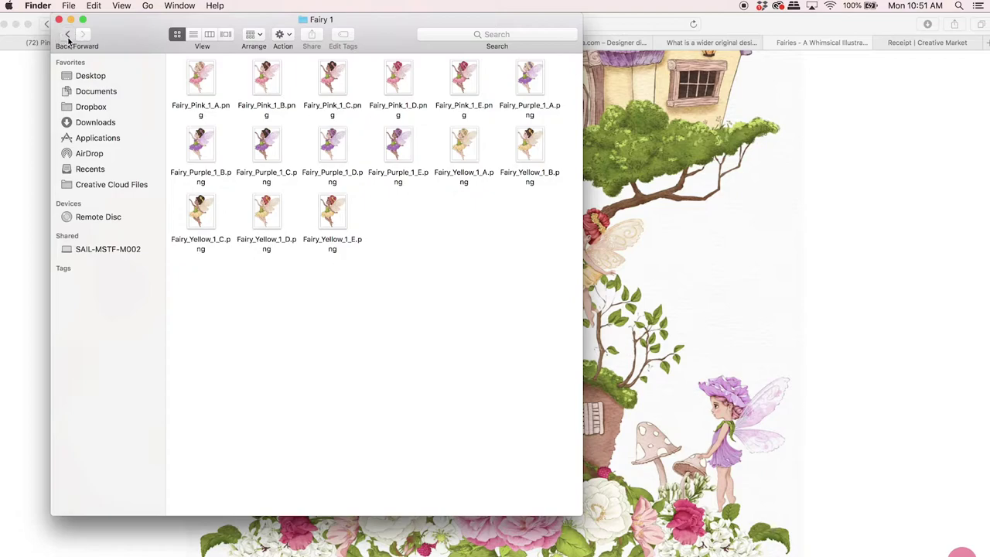
{"action": "left_click", "coordinate": [67, 34]}
Step: Look through the Tree Houses, Toadstools and Flowers folders, returning to the main Fairies folder
{"action": "double_click", "coordinate": [389, 219]}
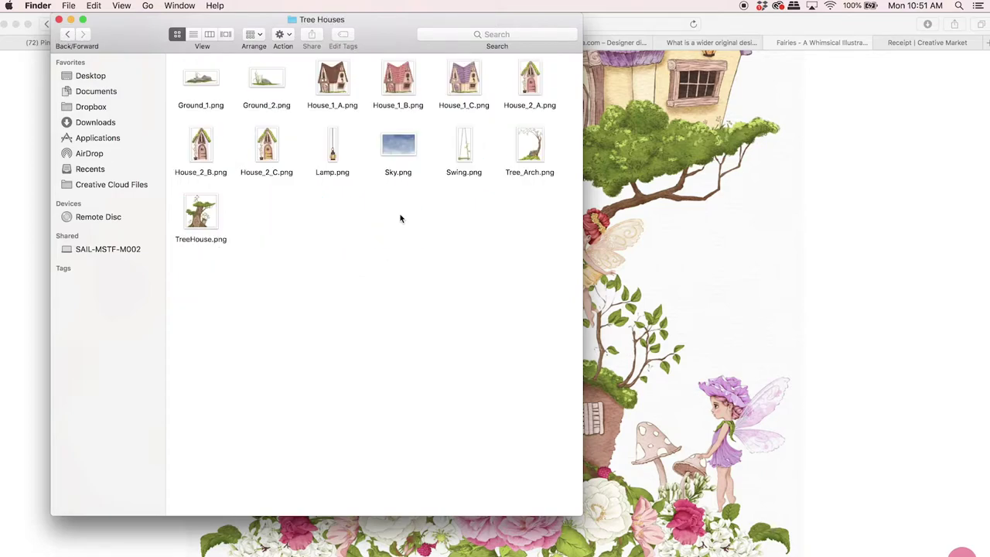
{"action": "left_click", "coordinate": [68, 34]}
{"action": "double_click", "coordinate": [338, 206]}
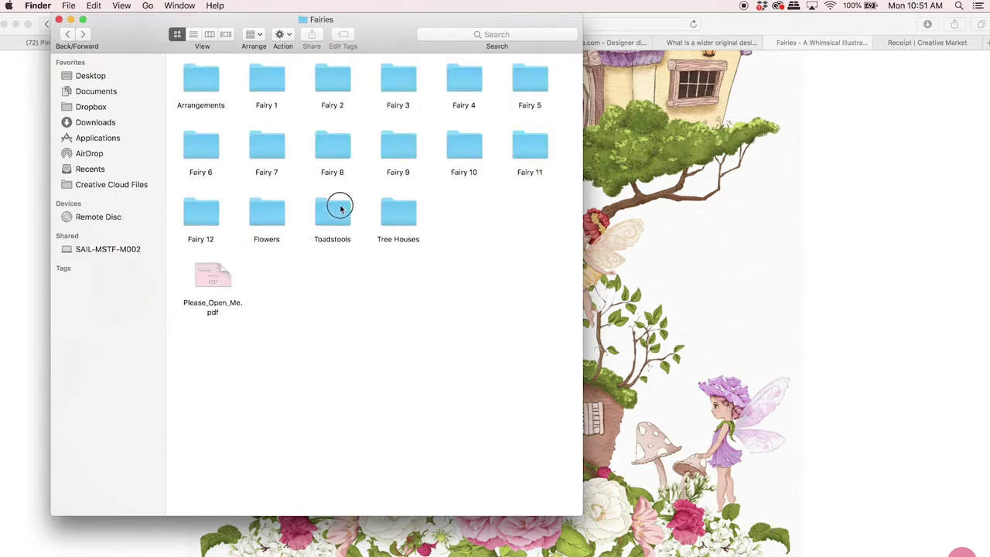
{"action": "left_click", "coordinate": [70, 34]}
{"action": "double_click", "coordinate": [267, 211]}
{"action": "scroll", "coordinate": [263, 323], "scroll_direction": "down", "scroll_amount": 3}
{"action": "scroll", "coordinate": [262, 324], "scroll_direction": "down", "scroll_amount": 3}
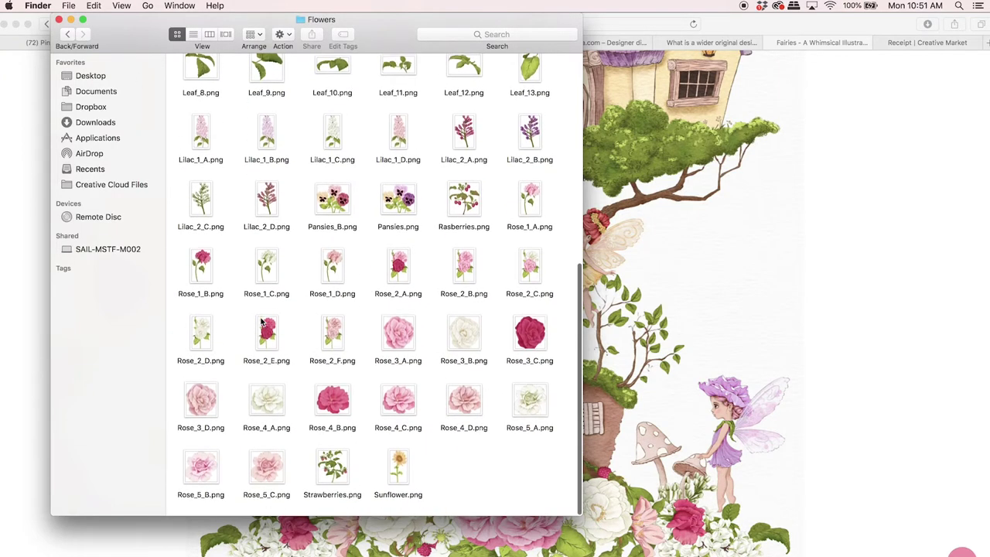
{"action": "scroll", "coordinate": [261, 324], "scroll_direction": "up", "scroll_amount": 5}
{"action": "left_click", "coordinate": [68, 36]}
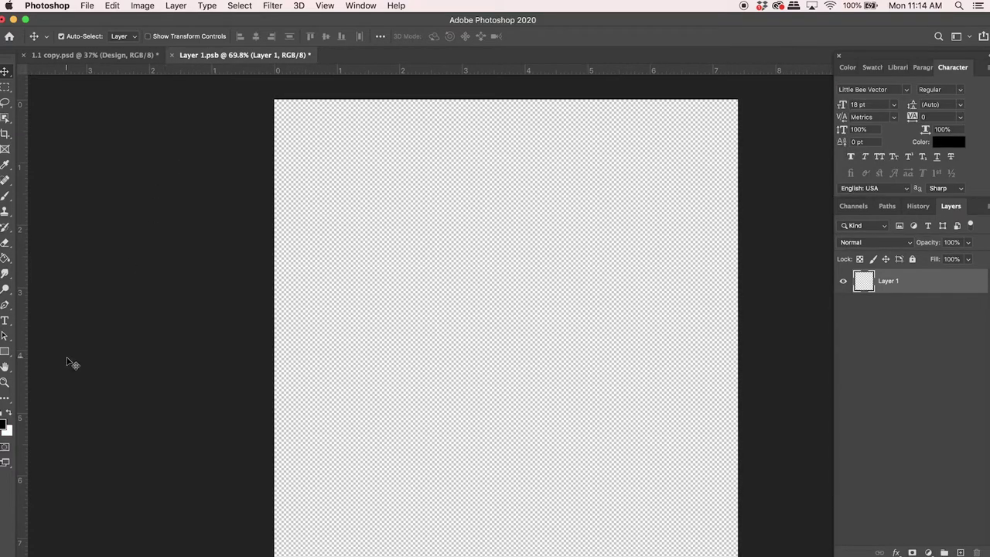
Step: Open the Image Size settings of the blank square document Layer 1.psb in Photoshop
{"action": "left_click", "coordinate": [146, 7]}
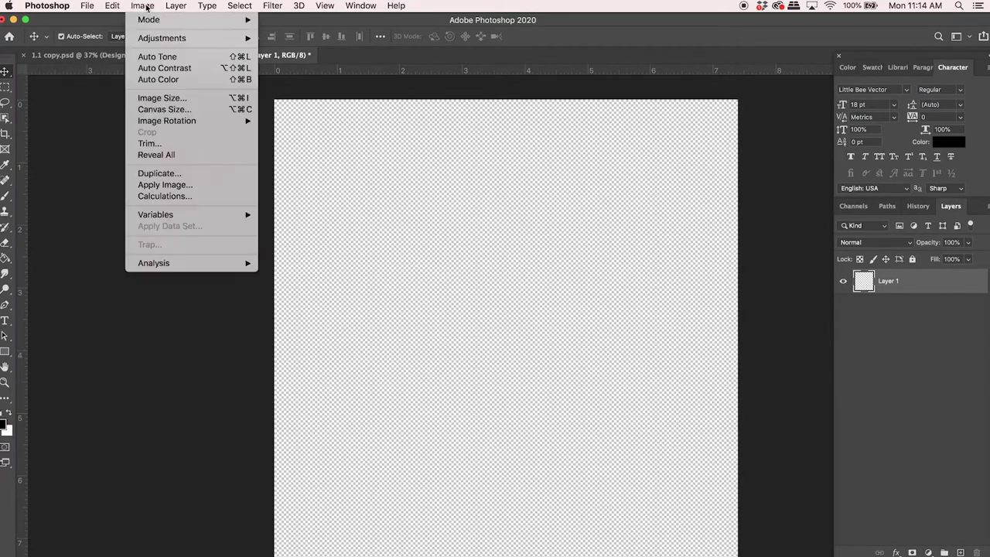
{"action": "left_click", "coordinate": [158, 98]}
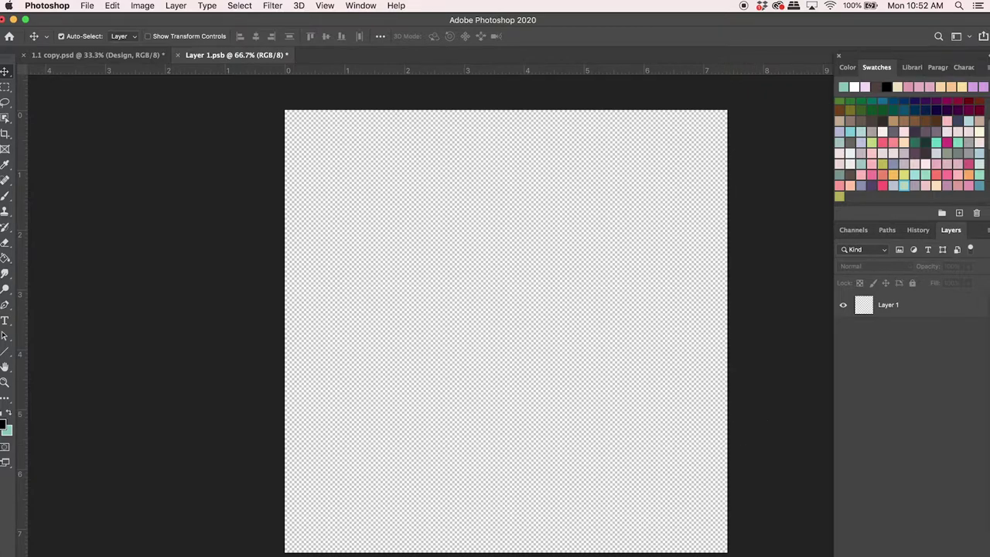
Step: Draw a rectangle shape of about 2226 x 2219 px covering the whole canvas with the Rectangle tool
{"action": "left_click", "coordinate": [6, 352]}
{"action": "left_click", "coordinate": [6, 353]}
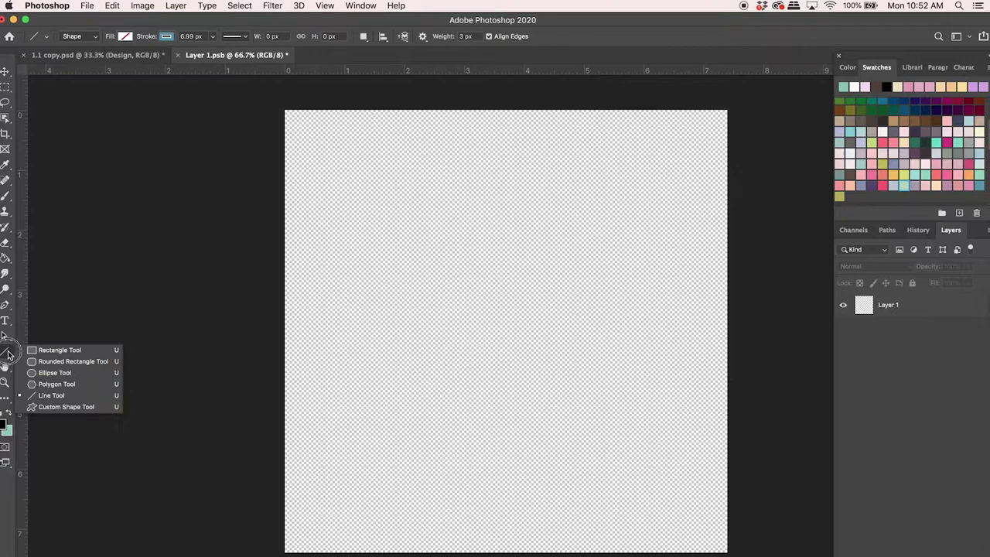
{"action": "left_click", "coordinate": [52, 352]}
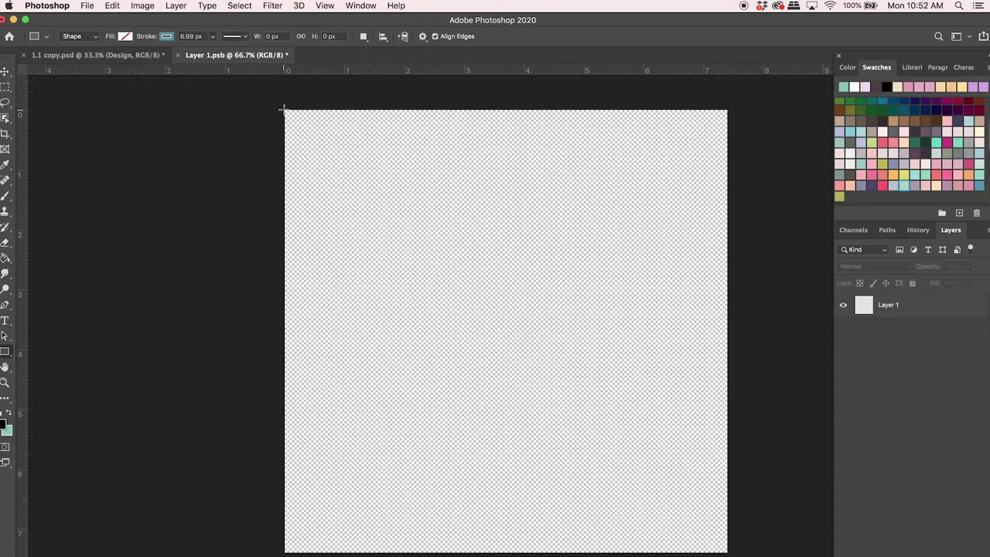
{"action": "left_click_drag", "start_coordinate": [283, 109], "coordinate": [727, 554]}
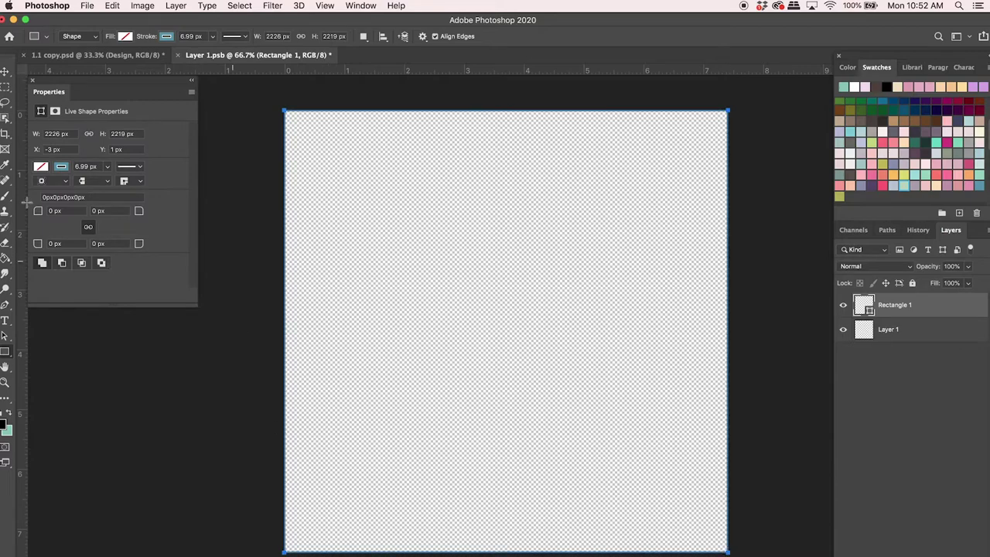
Step: Give the rectangle a mint green stroke from the recently used colors and set its width to 280 px
{"action": "left_click", "coordinate": [59, 167]}
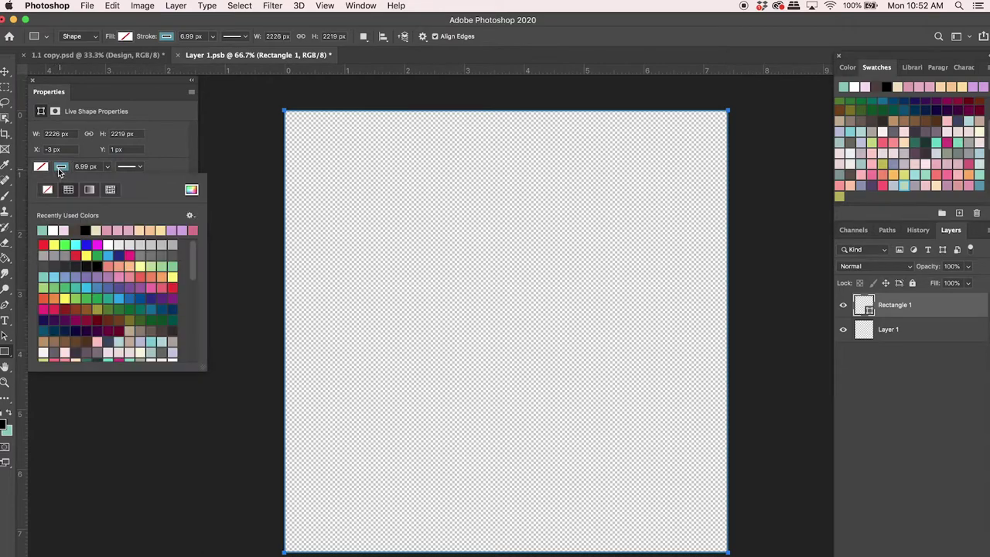
{"action": "left_click", "coordinate": [42, 230]}
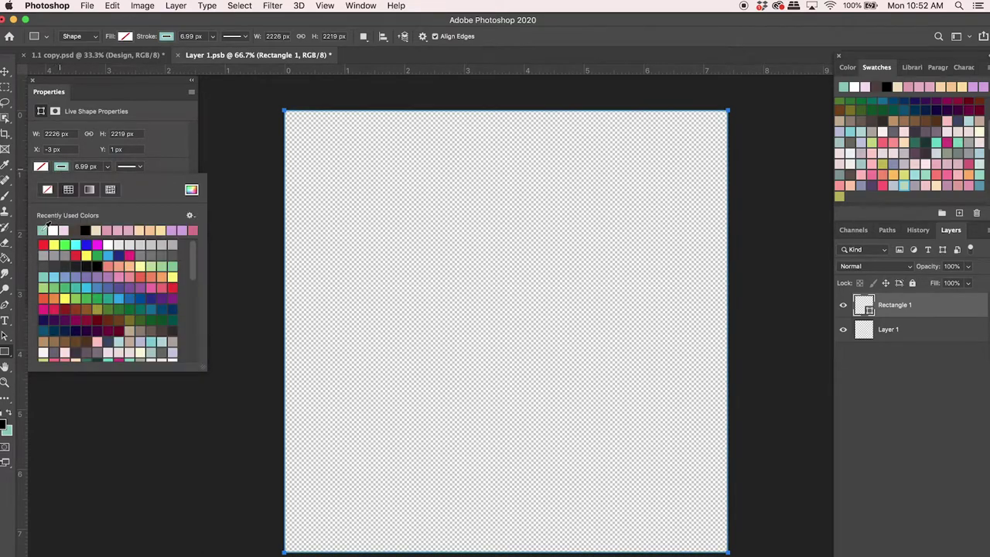
{"action": "left_click", "coordinate": [102, 167]}
{"action": "left_click_drag", "start_coordinate": [111, 180], "coordinate": [141, 182]}
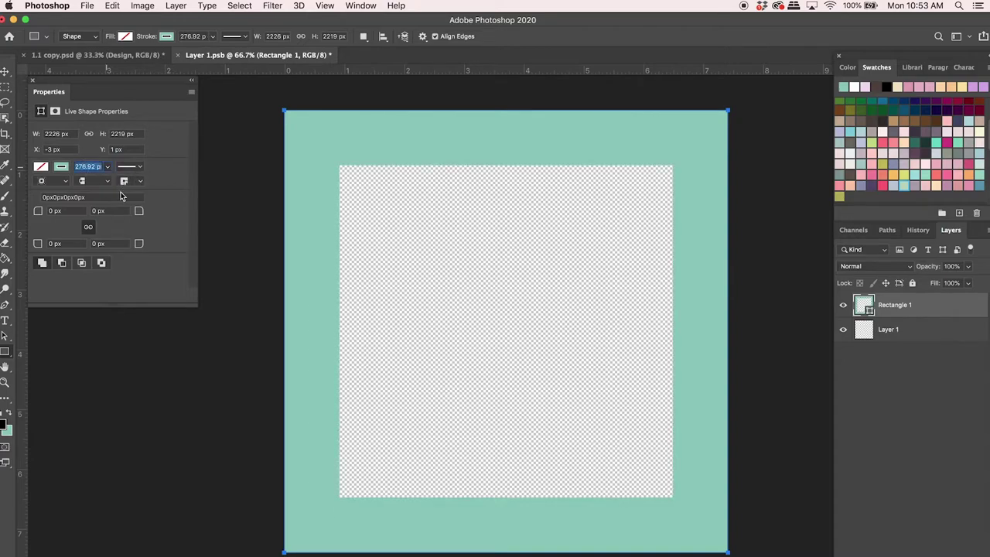
{"action": "type", "text": "280"}
{"action": "key", "text": "Return"}
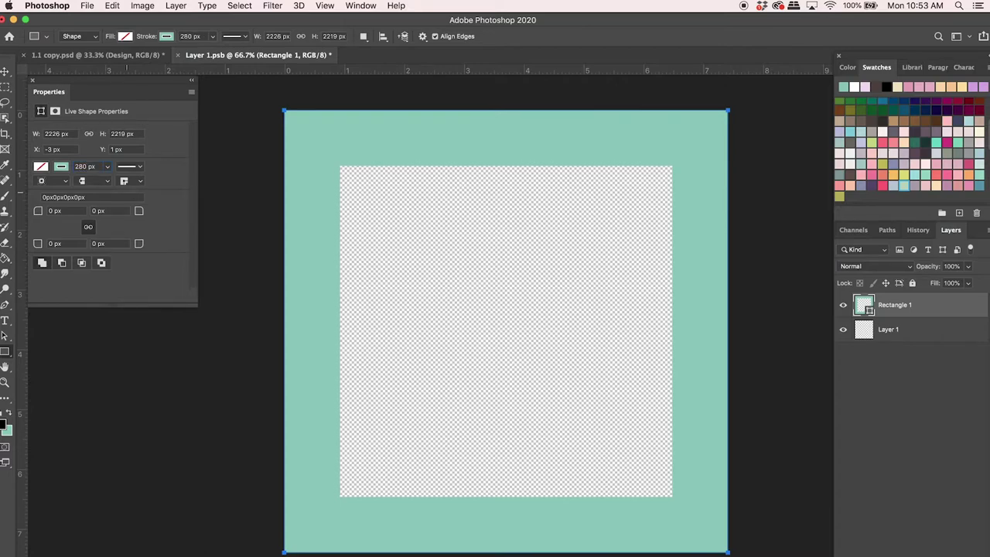
Step: Check the hex code of the rectangle's stroke color, close the shape properties and return to the Move tool
{"action": "left_click", "coordinate": [62, 167]}
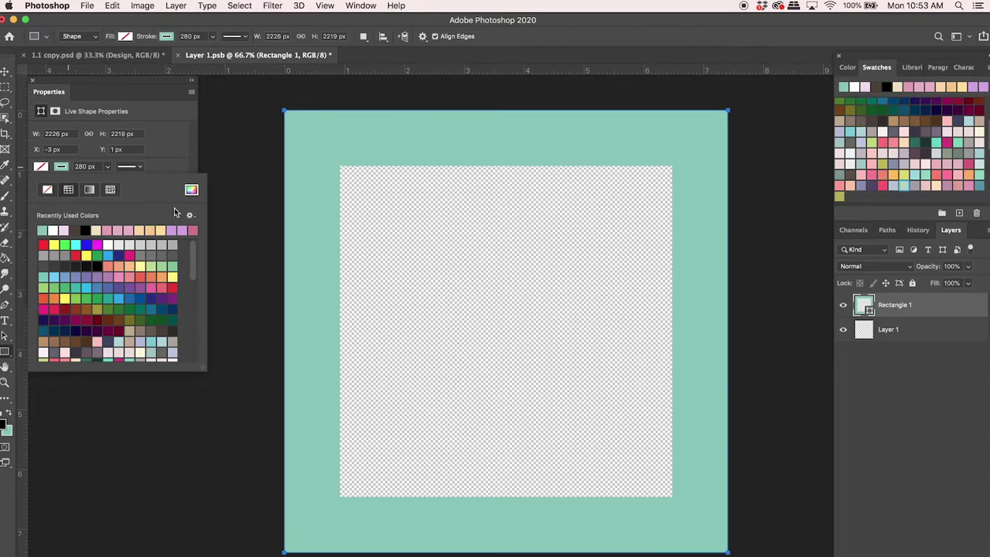
{"action": "left_click", "coordinate": [191, 189]}
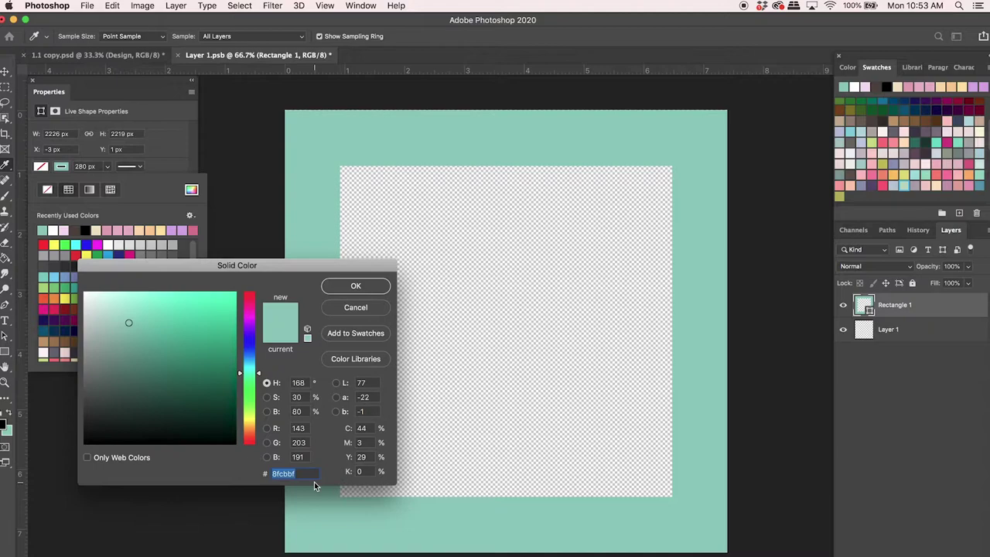
{"action": "left_click", "coordinate": [364, 289]}
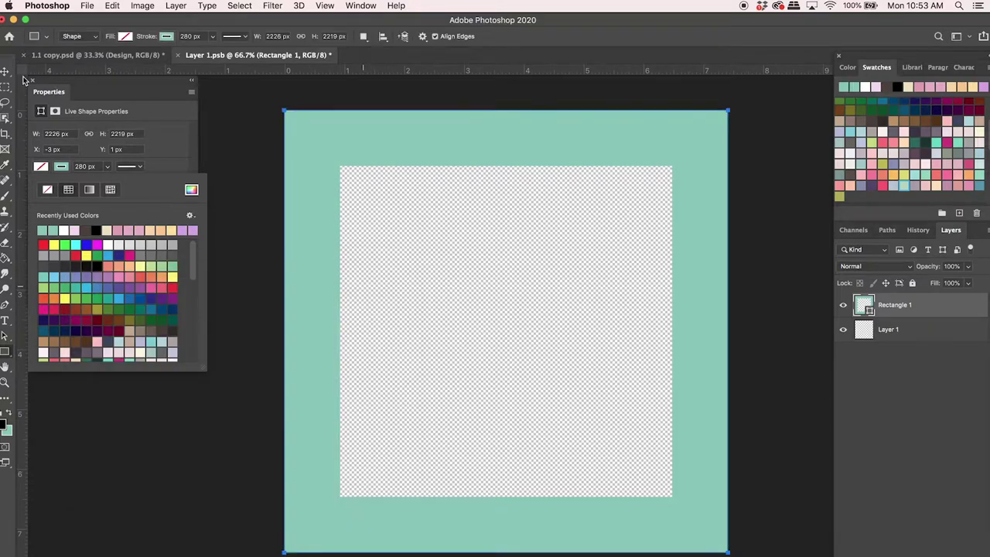
{"action": "left_click", "coordinate": [32, 80]}
{"action": "left_click", "coordinate": [31, 80]}
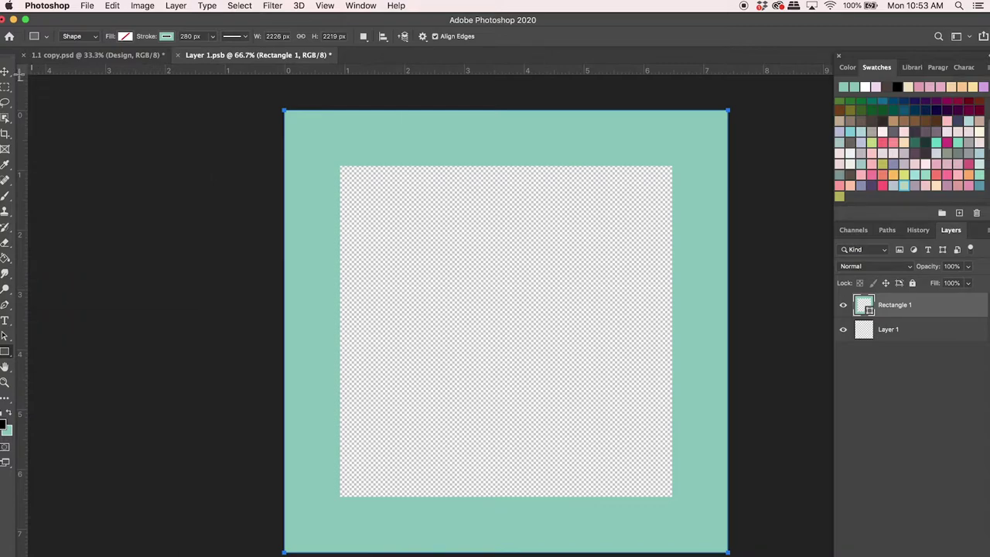
{"action": "left_click", "coordinate": [4, 71]}
Step: Fill Layer 1, beneath the mint frame, with white using the Paint Bucket tool
{"action": "key", "text": "super+0"}
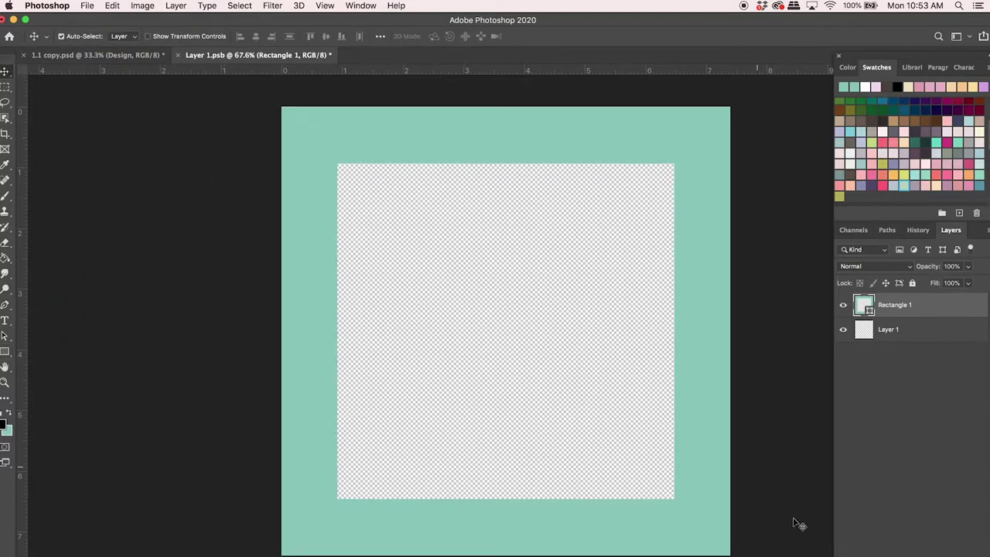
{"action": "left_click", "coordinate": [910, 335]}
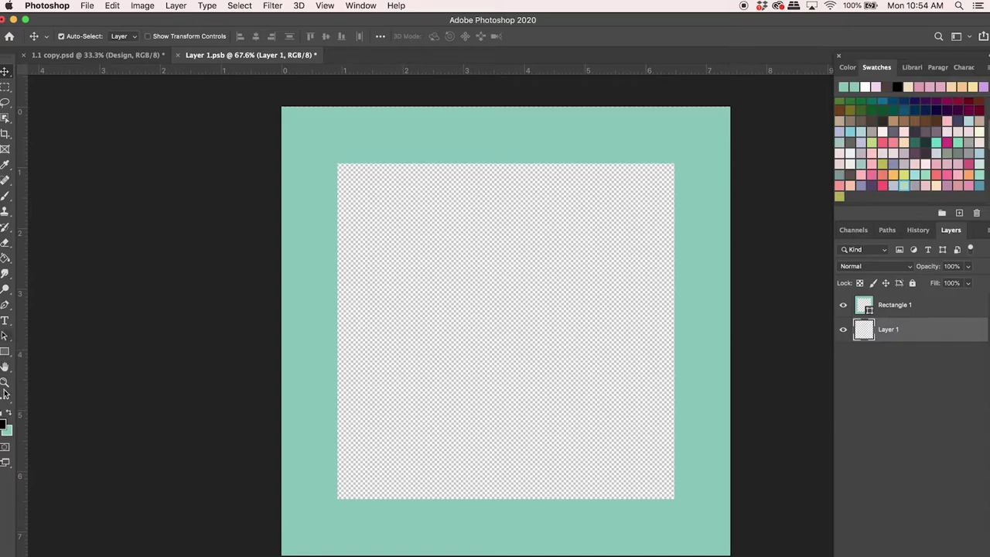
{"action": "left_click", "coordinate": [3, 413]}
{"action": "left_click", "coordinate": [11, 415]}
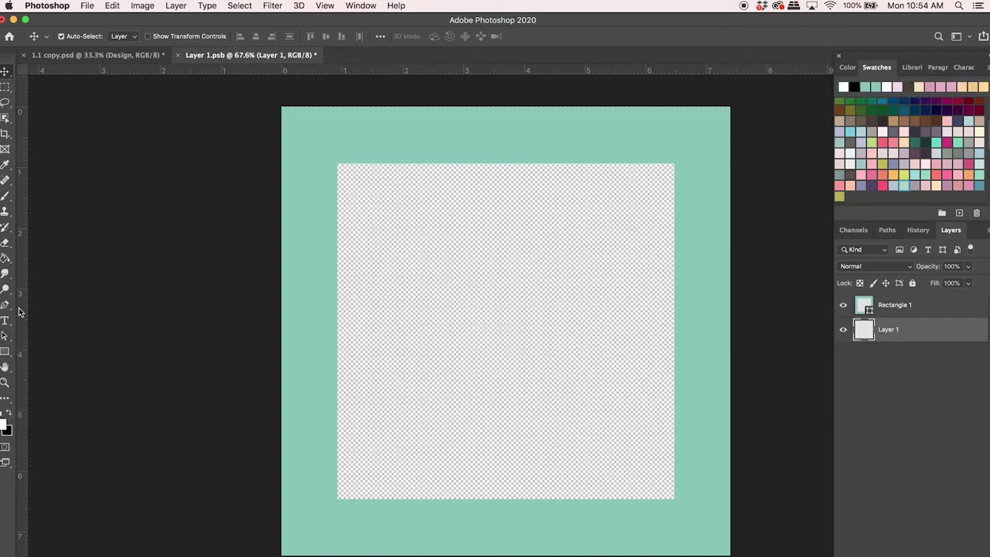
{"action": "left_click", "coordinate": [5, 257]}
{"action": "left_click", "coordinate": [559, 353]}
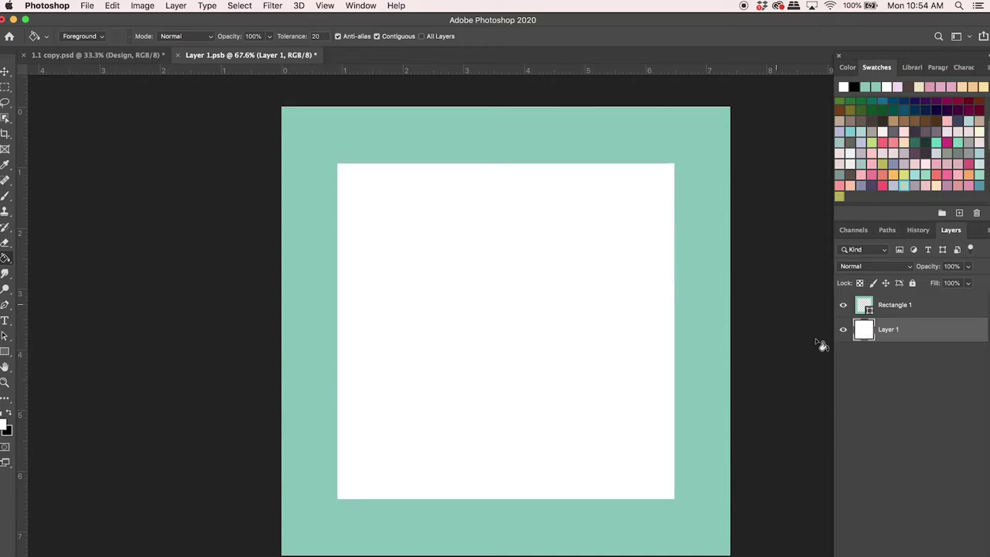
Step: Lock both the white Layer 1 and the Rectangle 1 frame layer
{"action": "left_click", "coordinate": [913, 283]}
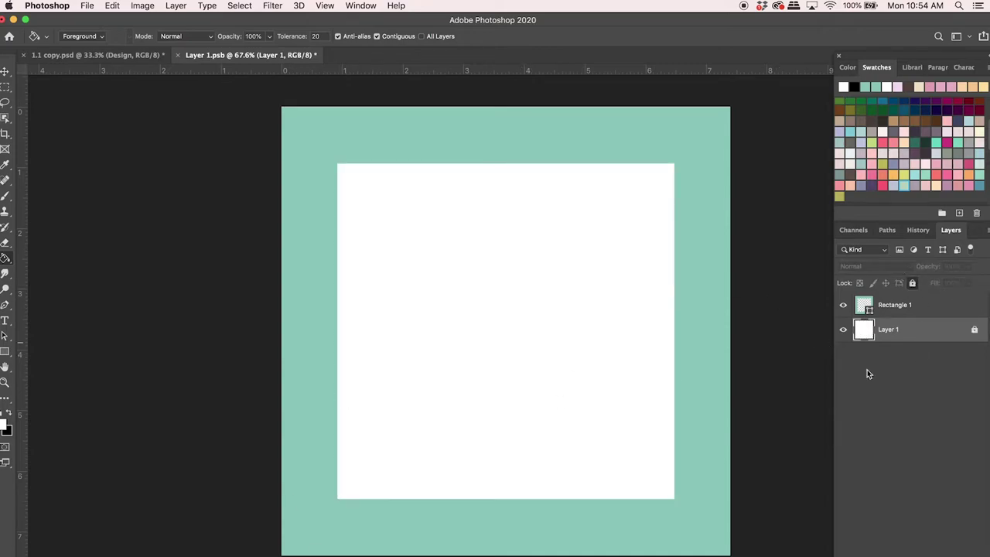
{"action": "left_click", "coordinate": [927, 305]}
{"action": "left_click", "coordinate": [914, 283]}
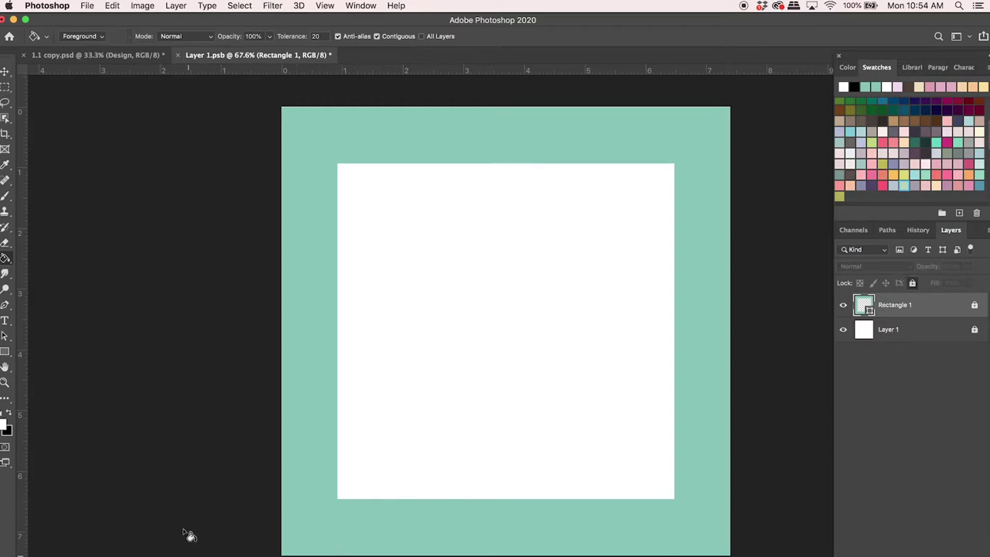
Step: Place Fairy_Yellow_12_B.png from the Fairy 12 folder, scale it to about 31% and position it in the right half of the white area
{"action": "key", "text": "v"}
{"action": "key", "text": "super+Tab"}
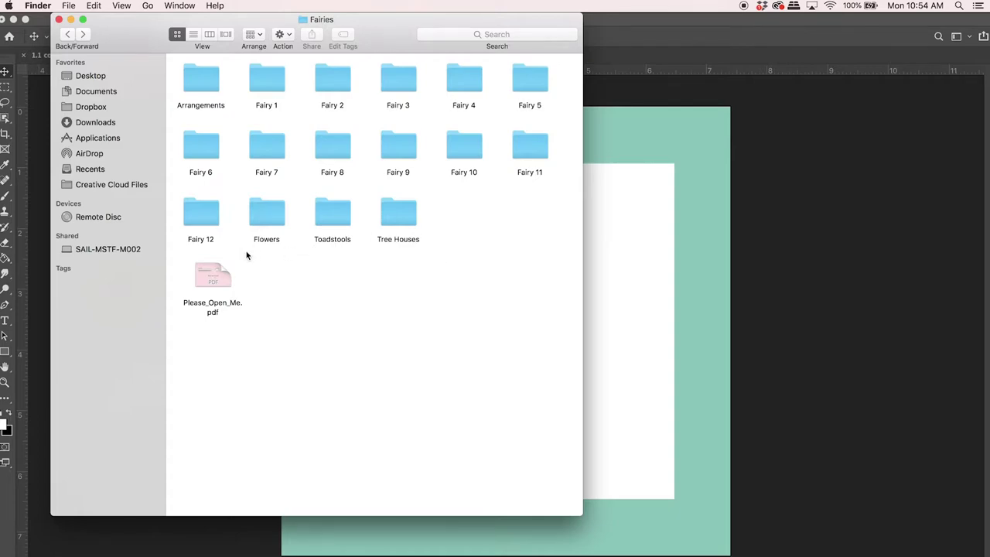
{"action": "double_click", "coordinate": [206, 221]}
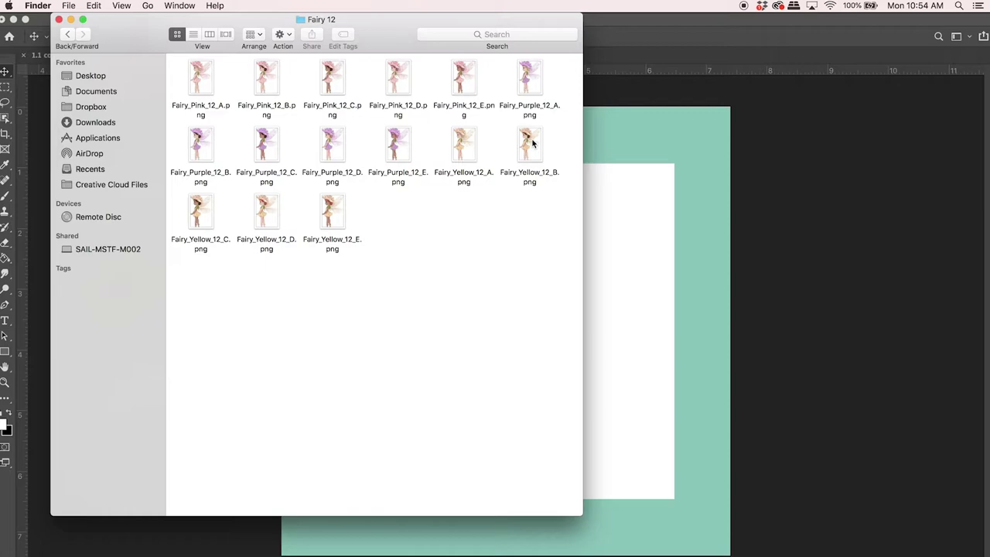
{"action": "left_click_drag", "start_coordinate": [532, 142], "coordinate": [637, 383]}
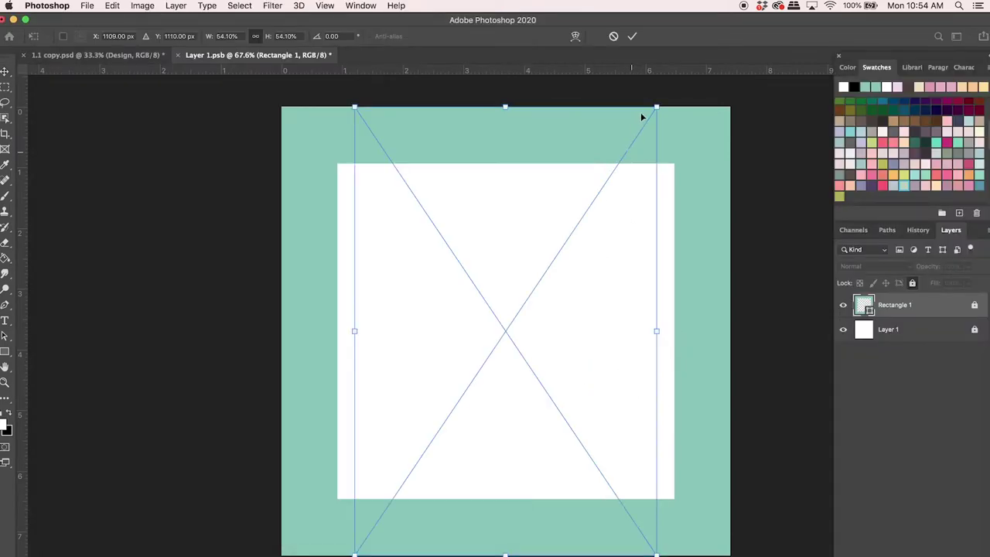
{"action": "left_click_drag", "start_coordinate": [656, 108], "coordinate": [511, 284]}
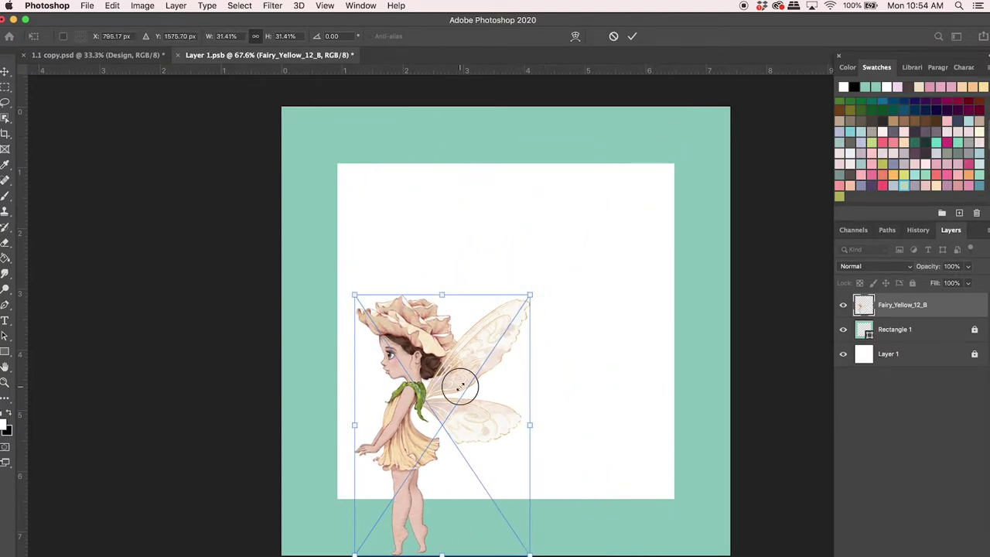
{"action": "left_click_drag", "start_coordinate": [464, 383], "coordinate": [587, 313]}
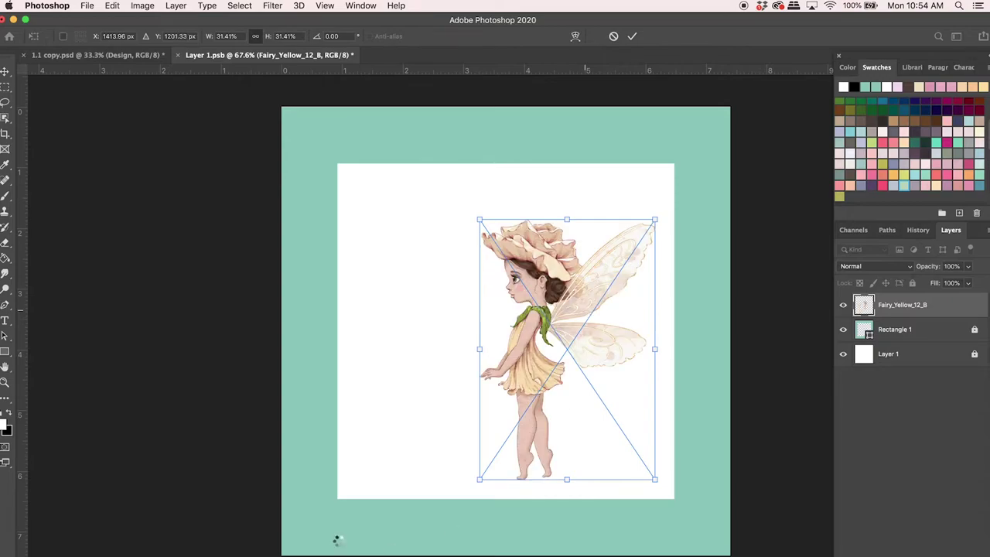
Step: Bring Toadstool_2.png and Toadstool_4.png together from the Toadstools folder in Finder into the Photoshop design
{"action": "key", "text": "super+Tab"}
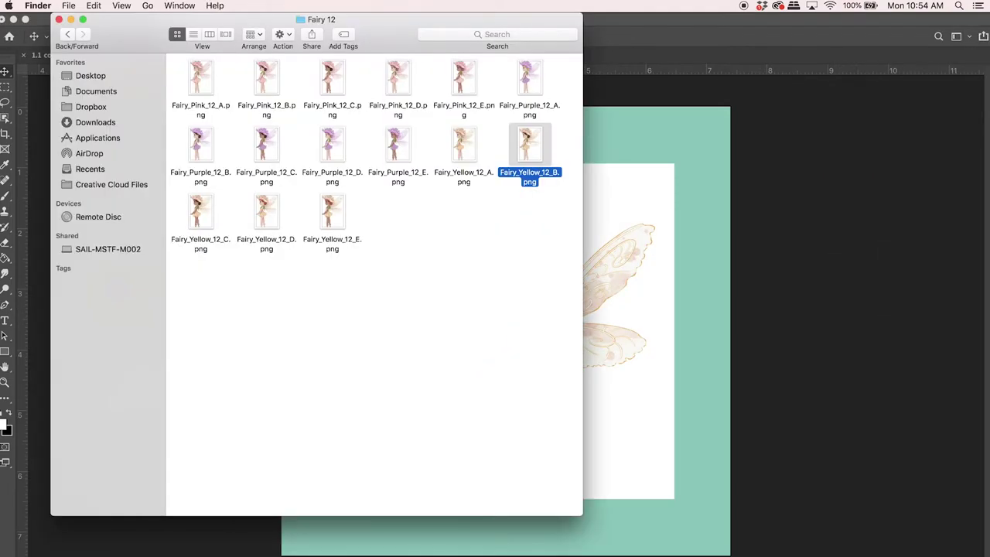
{"action": "key", "text": "super+["}
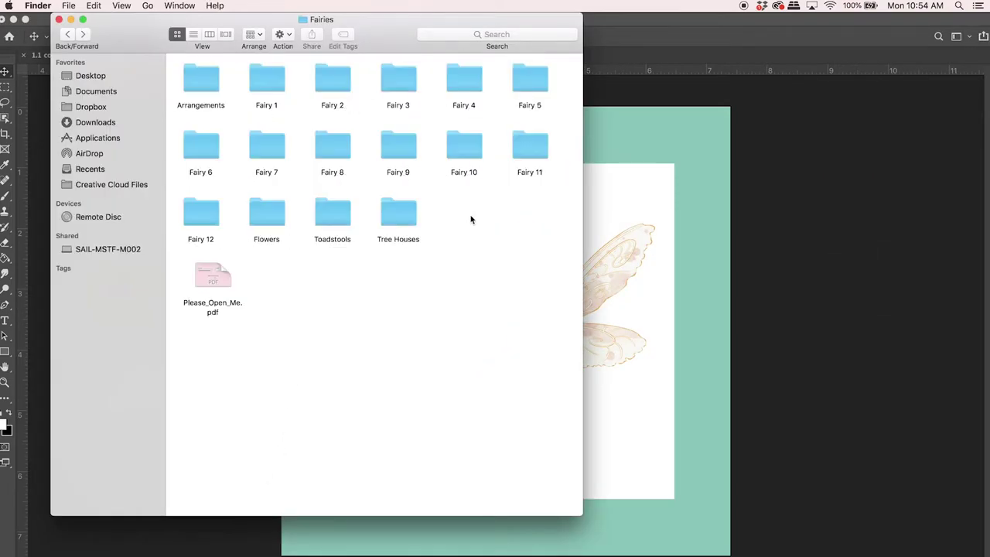
{"action": "double_click", "coordinate": [332, 222]}
{"action": "left_click", "coordinate": [398, 80]}
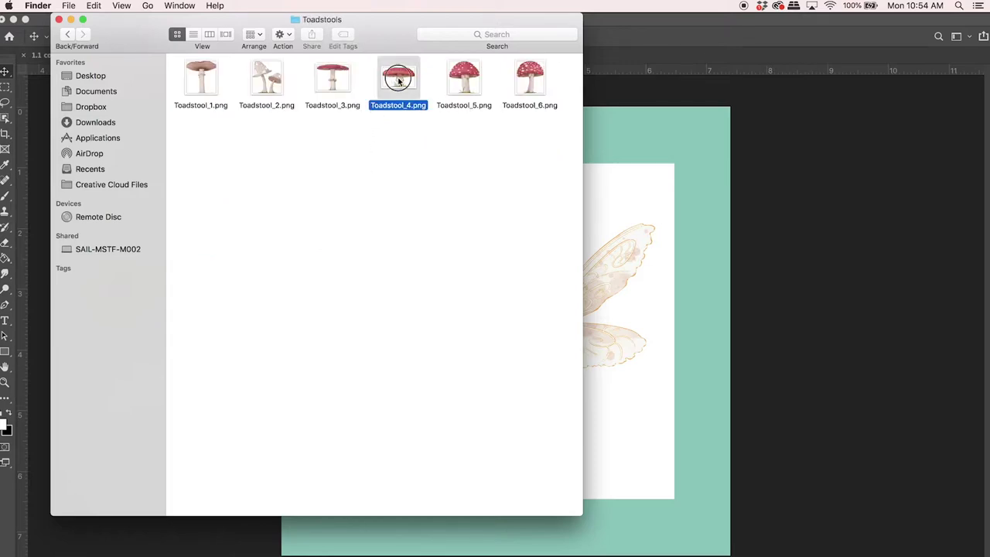
{"action": "mouse_move", "coordinate": [400, 79]}
{"action": "left_mouse_down"}
{"action": "mouse_move", "coordinate": [592, 246]}
{"action": "mouse_move", "coordinate": [621, 365]}
{"action": "mouse_move", "coordinate": [612, 376]}
{"action": "mouse_move", "coordinate": [388, 136]}
{"action": "mouse_move", "coordinate": [397, 76]}
{"action": "left_mouse_up"}
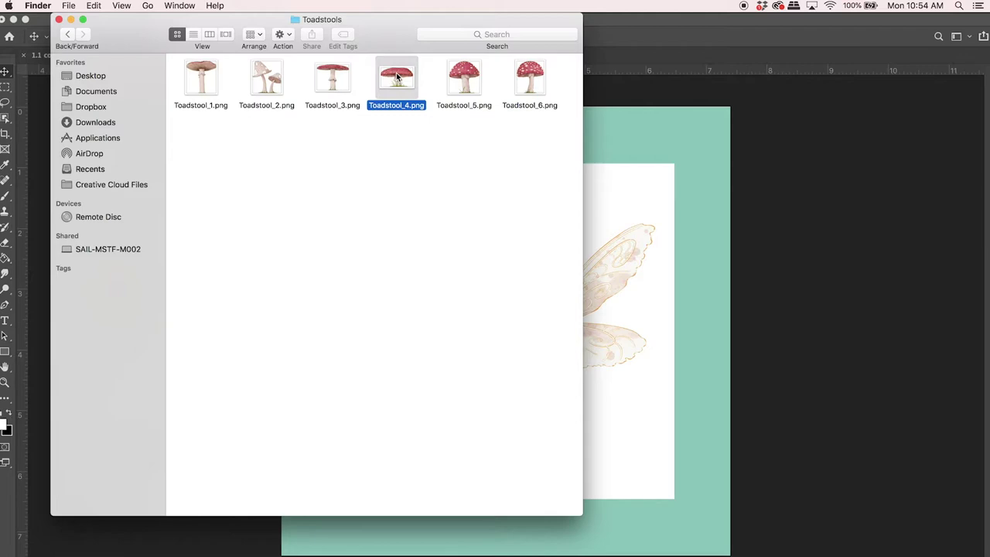
{"action": "left_click", "coordinate": [268, 80], "text": "super"}
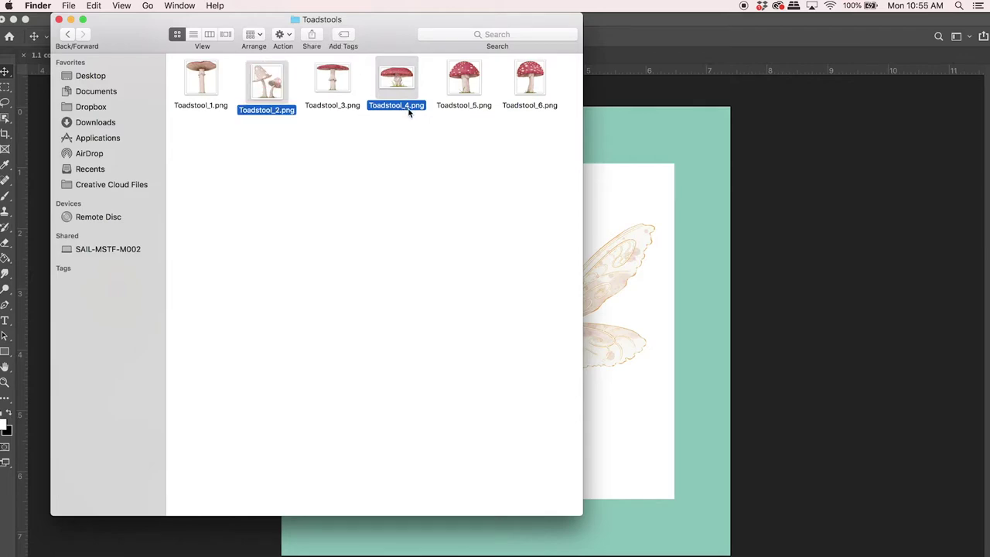
{"action": "left_click_drag", "start_coordinate": [397, 77], "coordinate": [634, 349]}
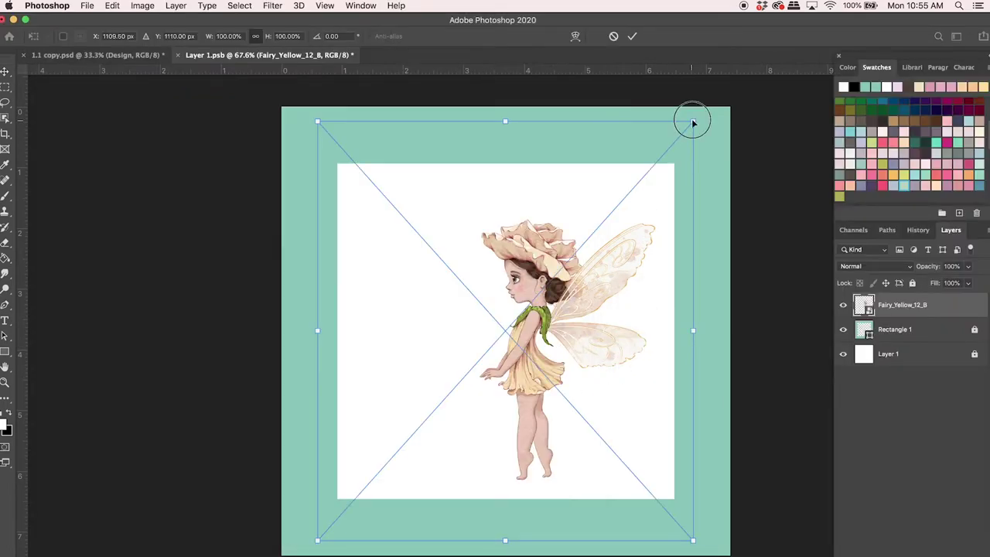
Step: Shrink Toadstool_2 and place it at the lower right of the white area, behind the fairy's feet
{"action": "key", "text": "Return"}
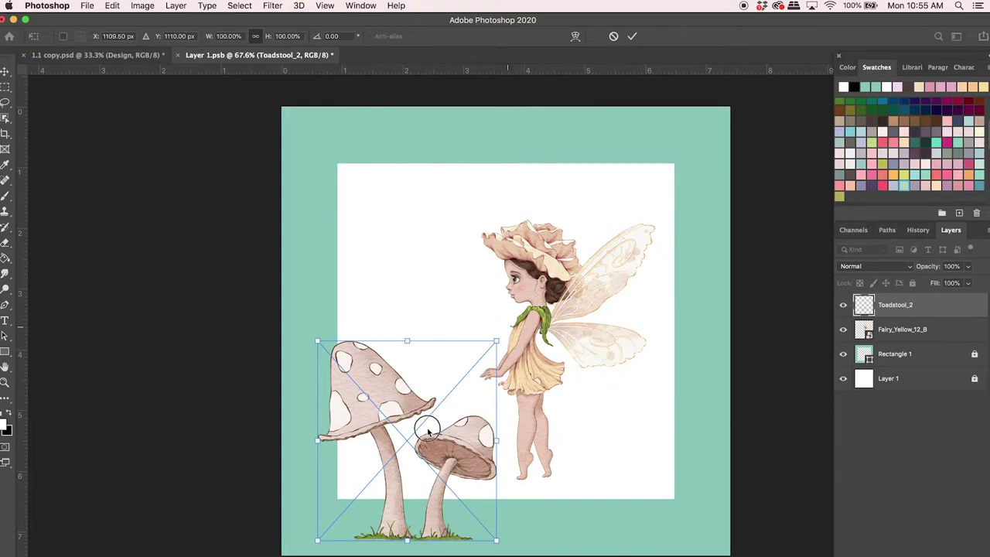
{"action": "left_click_drag", "start_coordinate": [496, 341], "coordinate": [407, 458]}
{"action": "left_click_drag", "start_coordinate": [490, 464], "coordinate": [618, 456]}
{"action": "key", "text": "Return"}
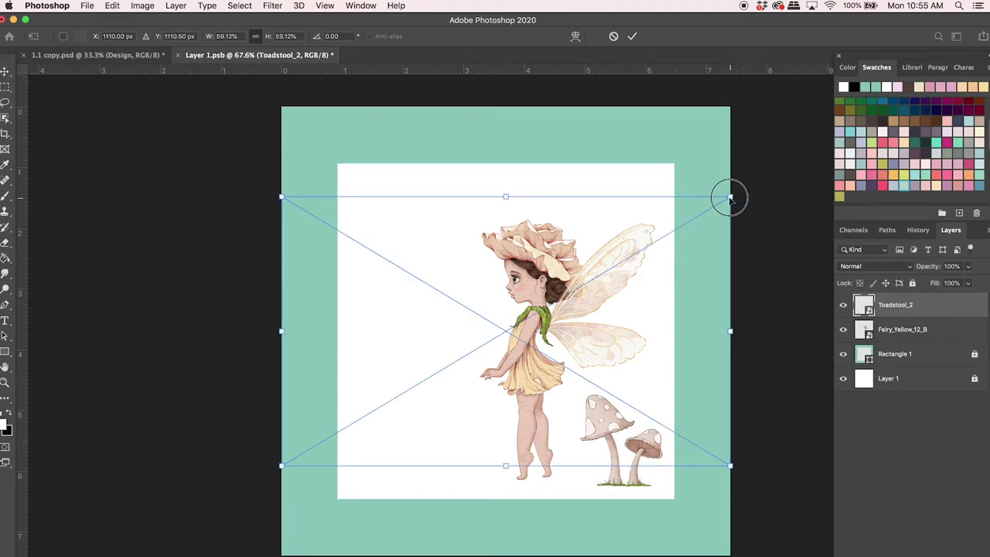
Step: Scale down Toadstool_4 and position it in front of the fairy so her hands rest on the red cap
{"action": "left_click_drag", "start_coordinate": [729, 194], "coordinate": [510, 325]}
{"action": "mouse_move", "coordinate": [452, 399]}
{"action": "left_mouse_down"}
{"action": "mouse_move", "coordinate": [442, 404]}
{"action": "mouse_move", "coordinate": [453, 406]}
{"action": "mouse_move", "coordinate": [451, 390]}
{"action": "left_mouse_up"}
{"action": "left_click_drag", "start_coordinate": [523, 349], "coordinate": [513, 356]}
Step: Unlock the Rectangle 1 frame layer, move it to the top of the layer stack and lock it again
{"action": "left_click", "coordinate": [966, 385]}
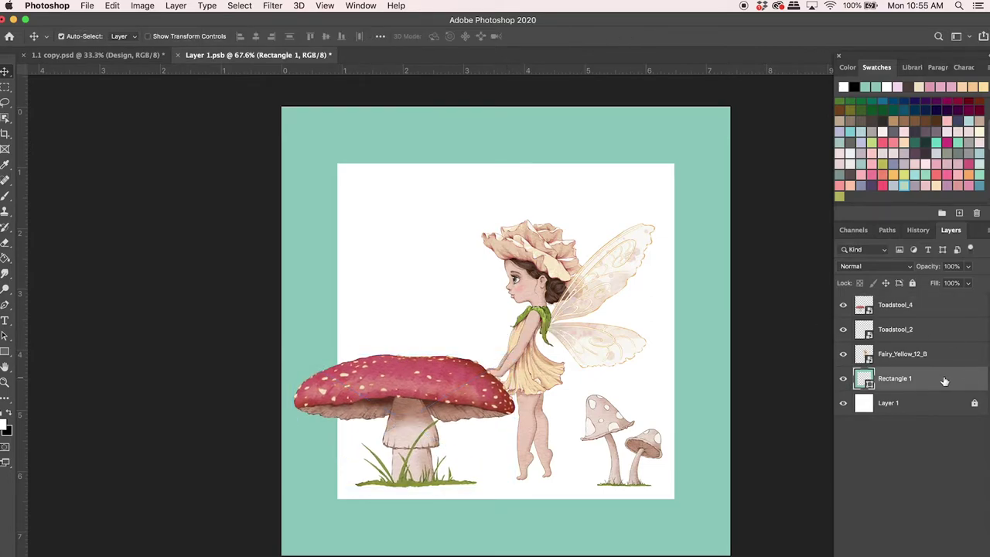
{"action": "left_click_drag", "start_coordinate": [944, 381], "coordinate": [931, 302]}
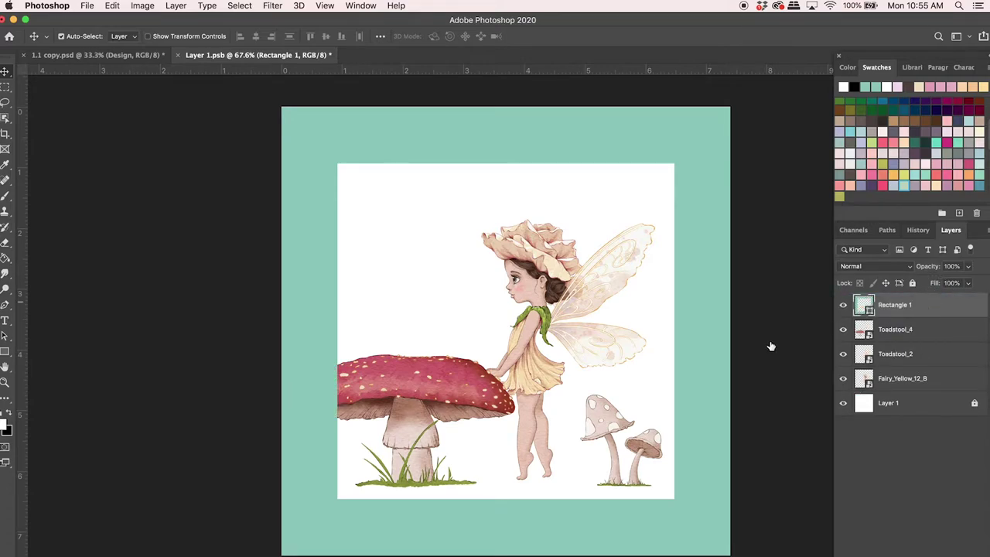
{"action": "left_click", "coordinate": [912, 283]}
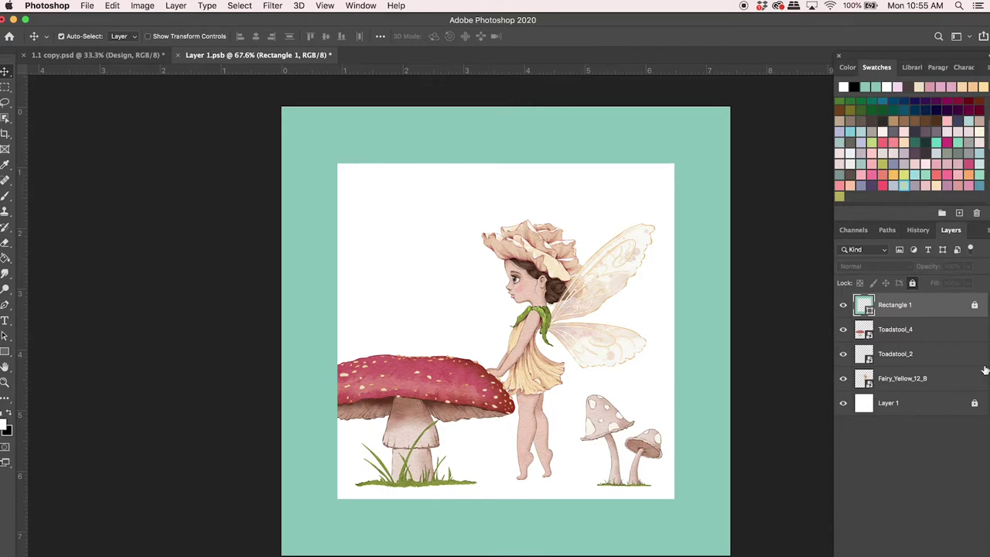
Step: Place Ground_2.png from the Tree Houses folder directly above the Fairy_Yellow_12_B layer
{"action": "left_click", "coordinate": [902, 384]}
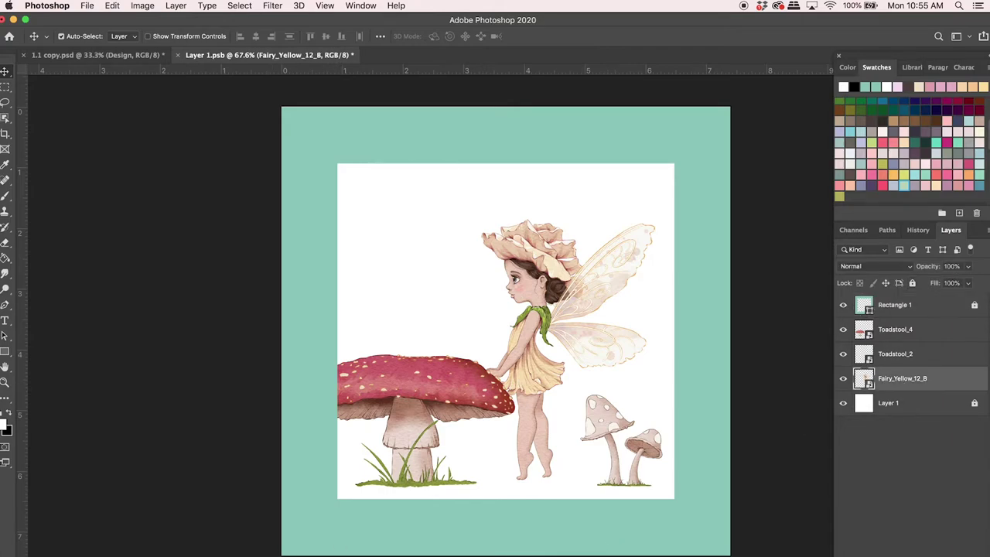
{"action": "key", "text": "super+Tab"}
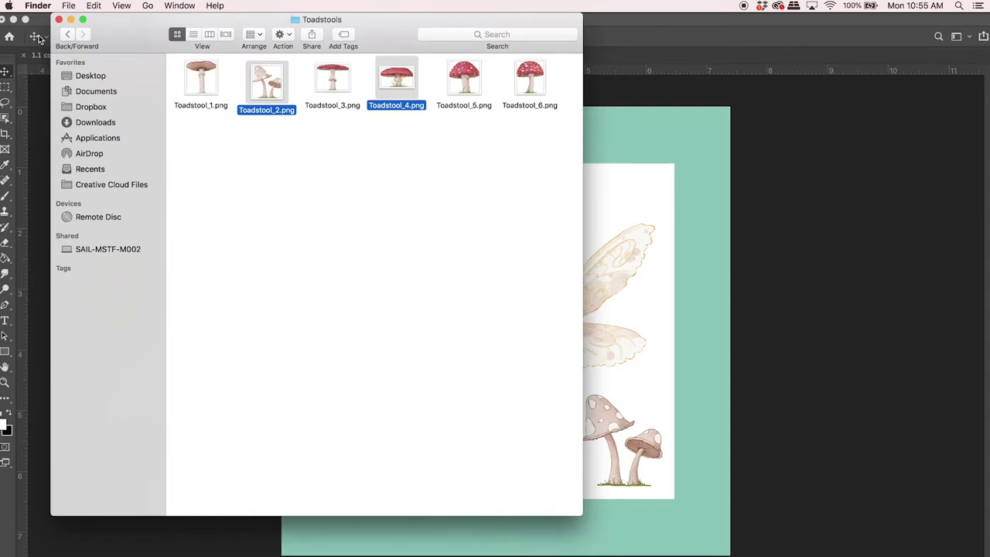
{"action": "left_click", "coordinate": [68, 35]}
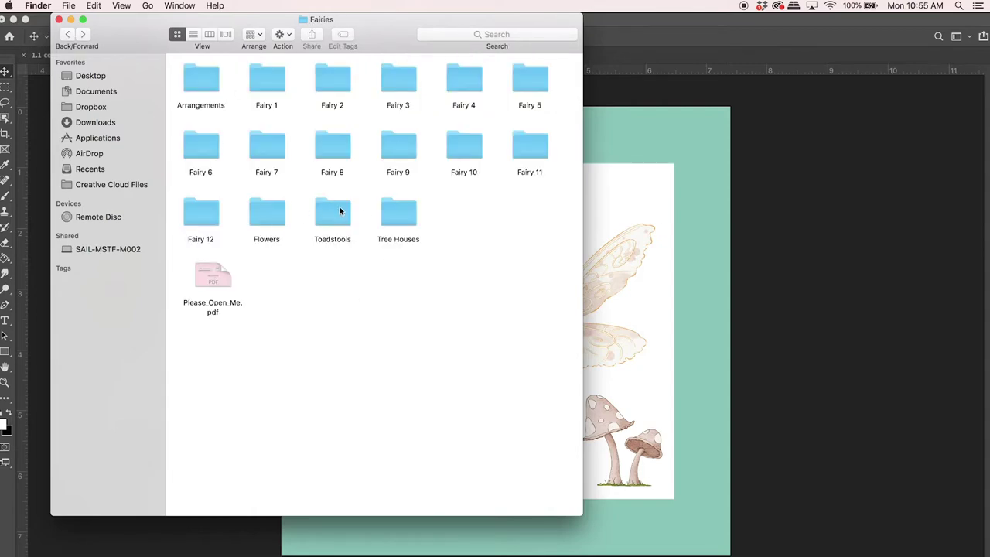
{"action": "left_click", "coordinate": [410, 219]}
{"action": "double_click", "coordinate": [411, 219]}
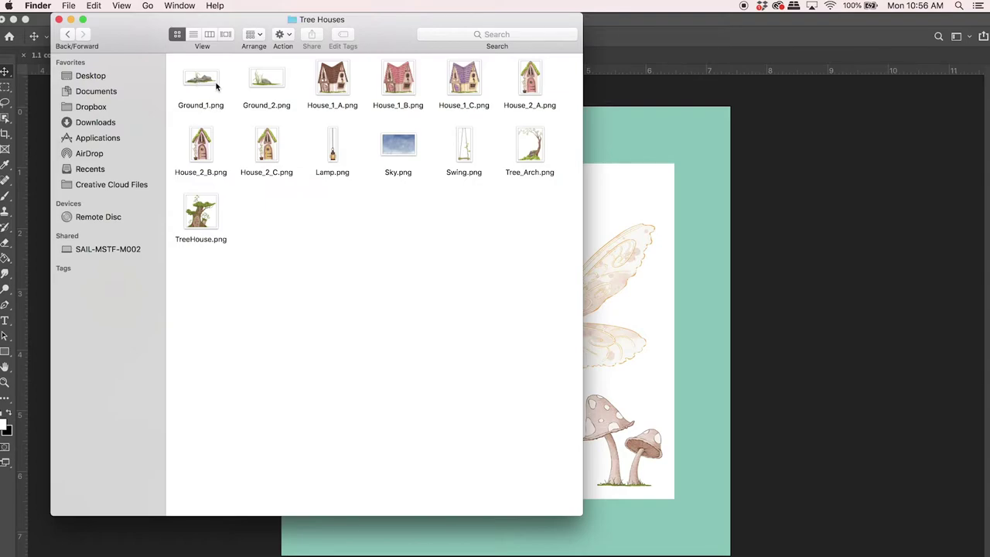
{"action": "left_click", "coordinate": [262, 81]}
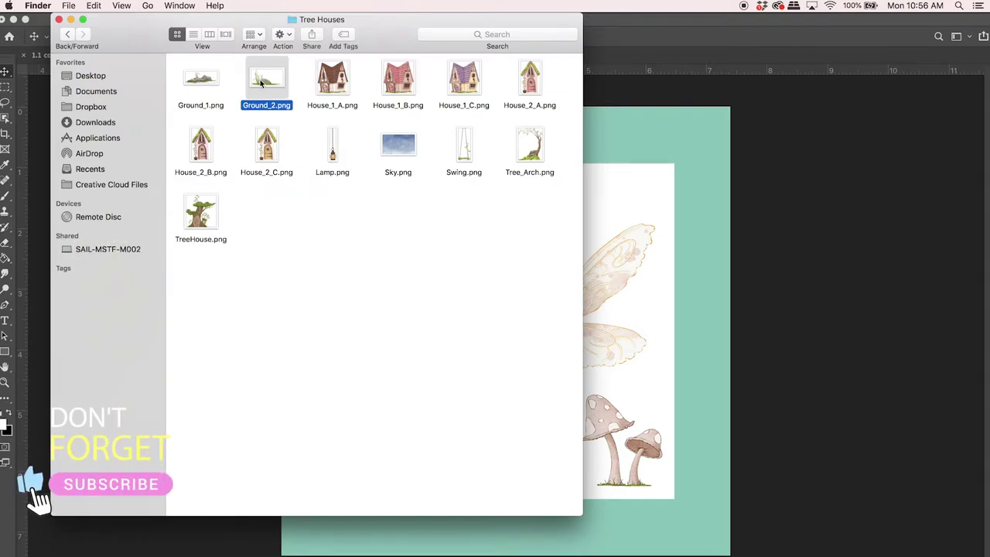
{"action": "left_click_drag", "start_coordinate": [262, 83], "coordinate": [630, 442]}
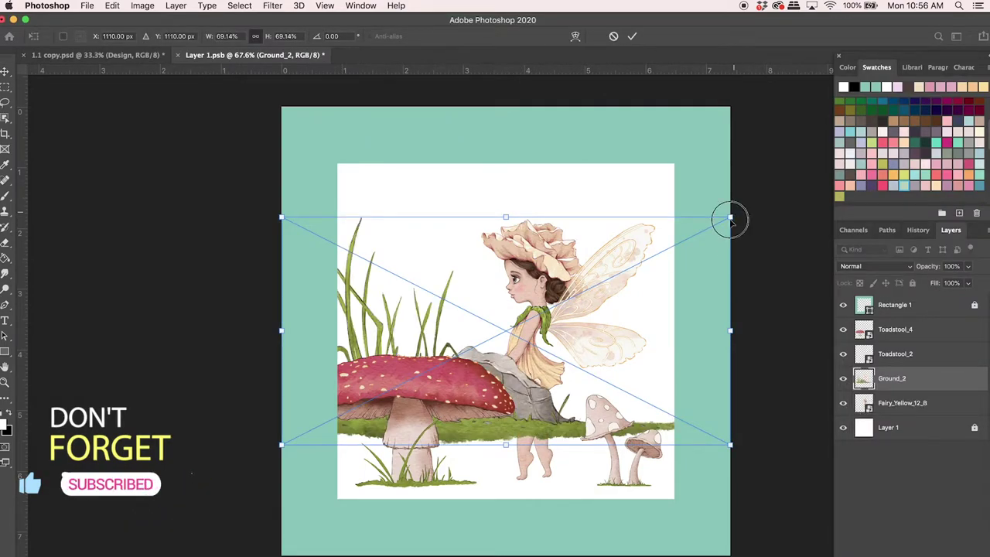
Step: Shrink the Ground_2 artwork and position its grass and rock behind the base of the red toadstool
{"action": "left_click_drag", "start_coordinate": [730, 220], "coordinate": [415, 345]}
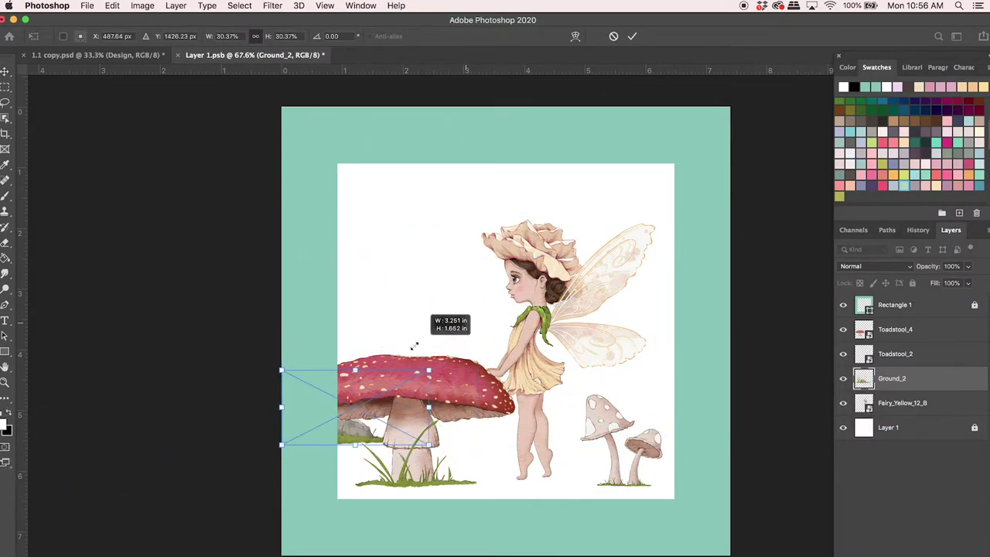
{"action": "left_click_drag", "start_coordinate": [424, 433], "coordinate": [399, 458]}
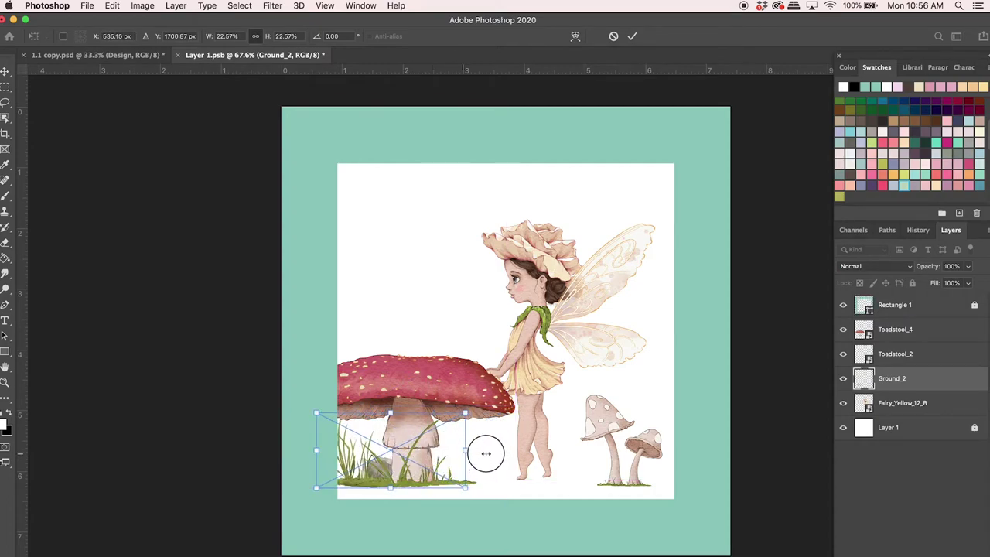
{"action": "mouse_move", "coordinate": [485, 454]}
{"action": "left_mouse_down"}
{"action": "mouse_move", "coordinate": [516, 449]}
{"action": "mouse_move", "coordinate": [495, 441]}
{"action": "left_mouse_up"}
{"action": "mouse_move", "coordinate": [432, 464]}
{"action": "left_mouse_down"}
{"action": "mouse_move", "coordinate": [414, 470]}
{"action": "mouse_move", "coordinate": [425, 473]}
{"action": "left_mouse_up"}
{"action": "key", "text": "Return"}
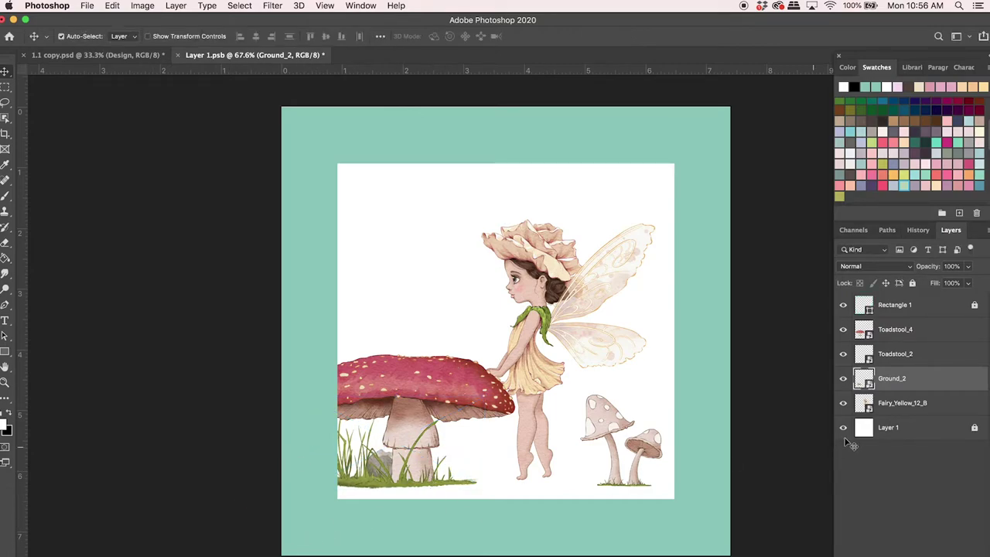
Step: Select the Fairy_Yellow_12_B layer as the insertion point and open the Fairies collection's Flowers folder in Finder
{"action": "left_click", "coordinate": [903, 403]}
{"action": "key", "text": "super+Tab"}
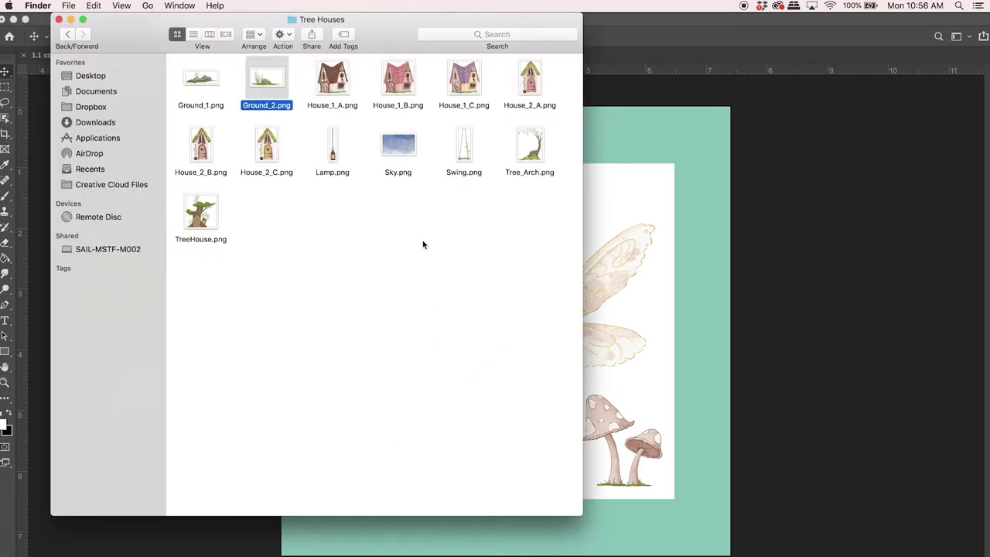
{"action": "left_click", "coordinate": [69, 36]}
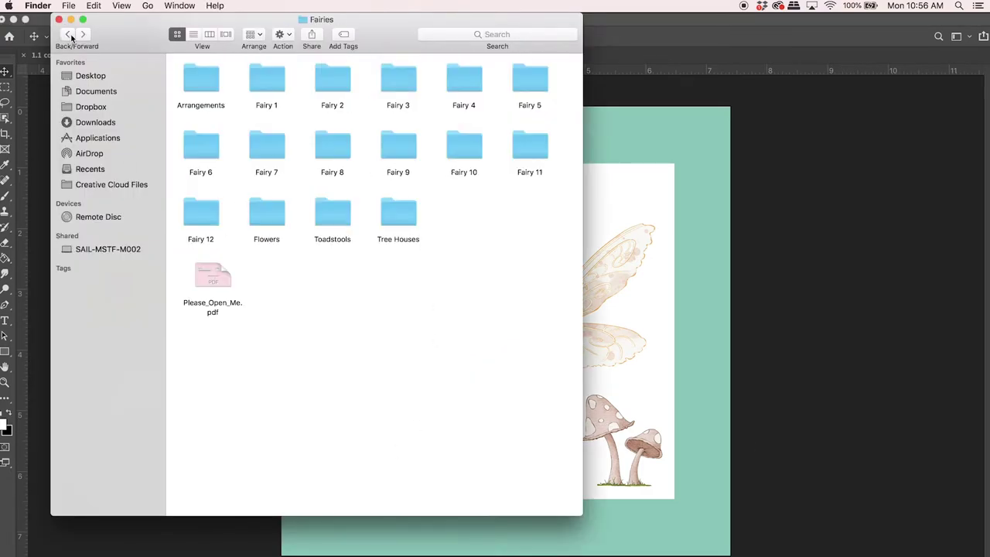
{"action": "double_click", "coordinate": [264, 220]}
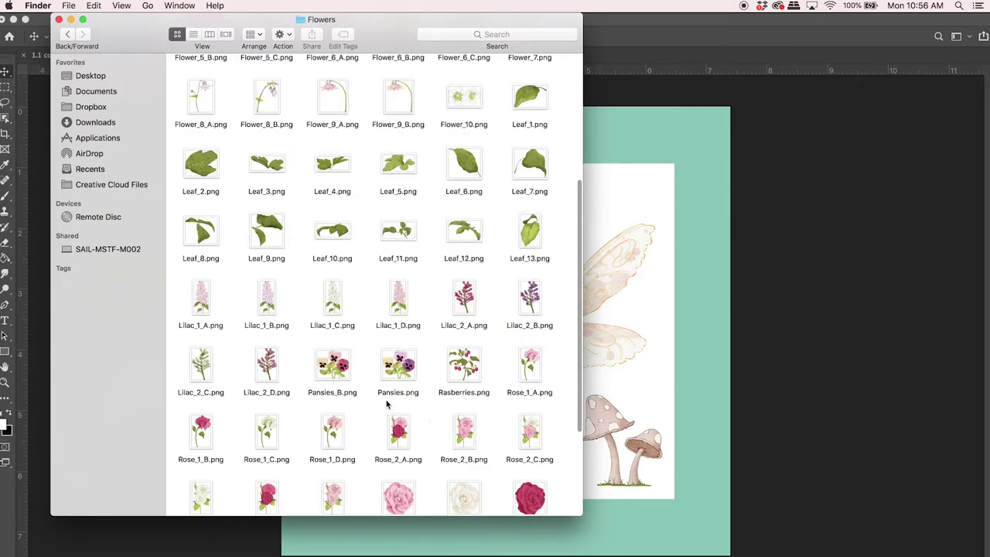
Step: Select Flower_10.png, Pansies_B.png and Rasberries.png together and place them all in the Photoshop scene above the fairy layer
{"action": "left_click", "coordinate": [334, 372]}
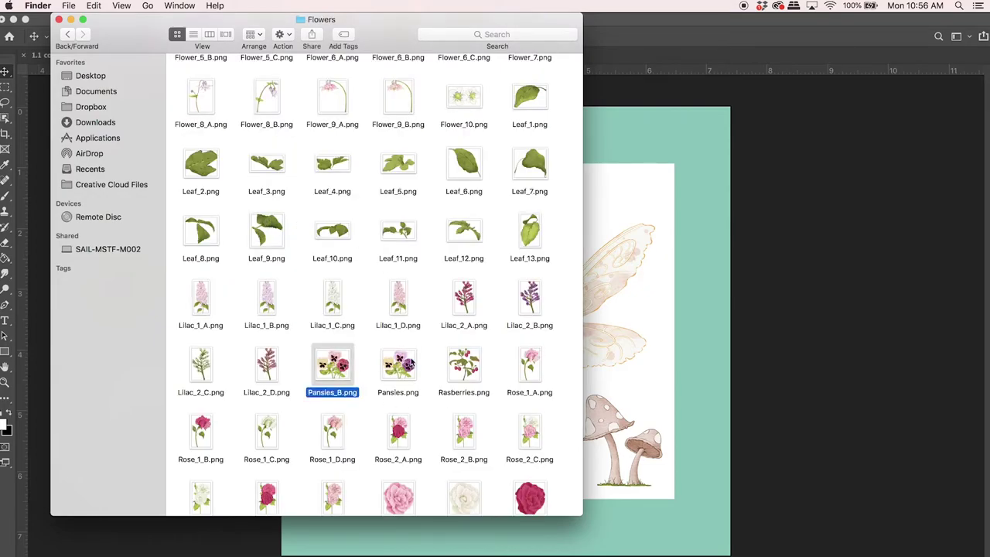
{"action": "scroll", "coordinate": [431, 340], "scroll_direction": "up", "scroll_amount": 5}
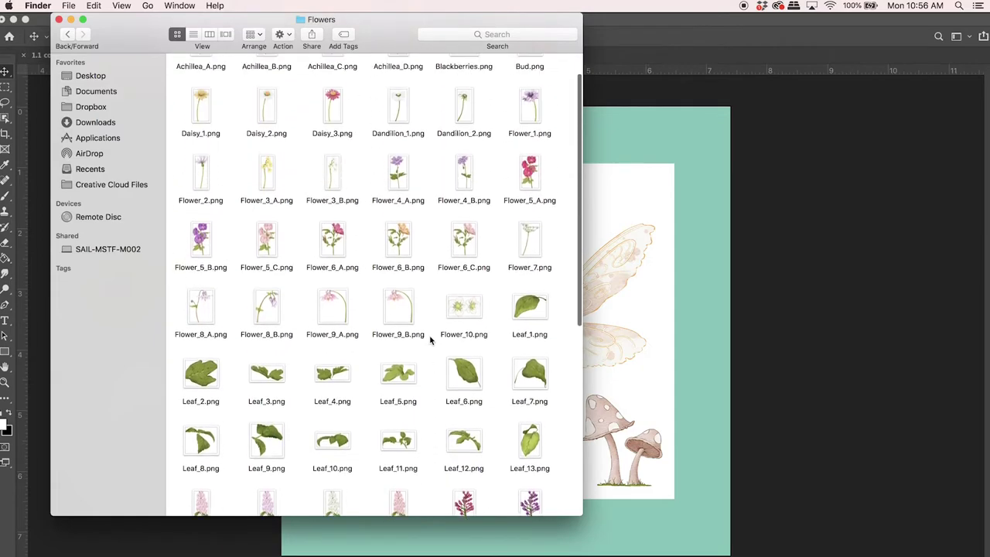
{"action": "left_click", "coordinate": [463, 346]}
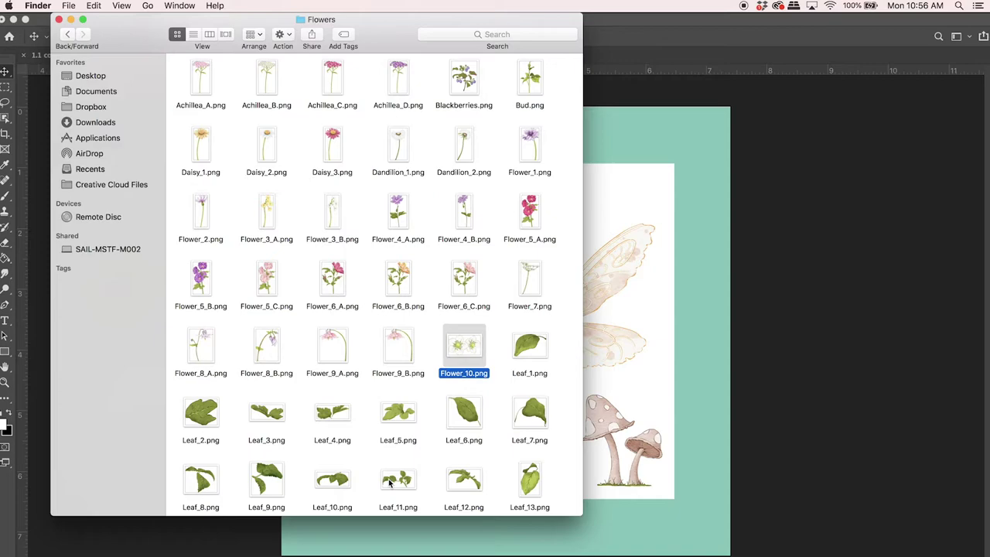
{"action": "scroll", "coordinate": [390, 481], "scroll_direction": "down", "scroll_amount": 3}
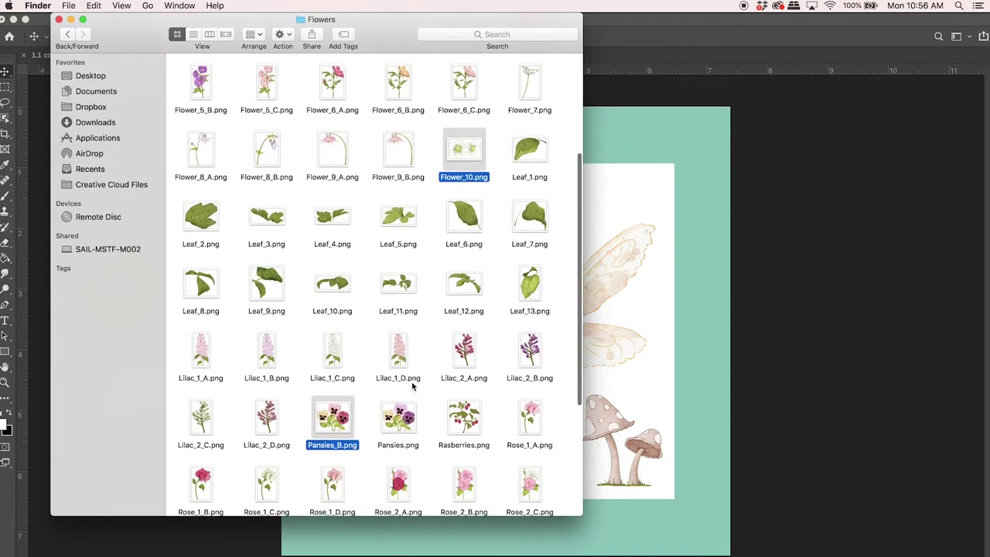
{"action": "scroll", "coordinate": [423, 390], "scroll_direction": "down", "scroll_amount": 3}
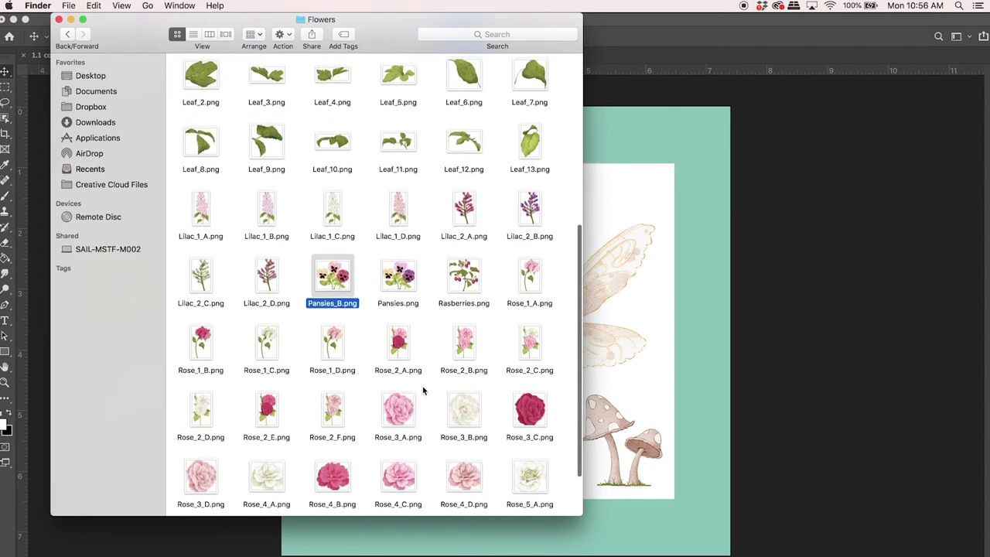
{"action": "left_click", "coordinate": [468, 288], "text": "super"}
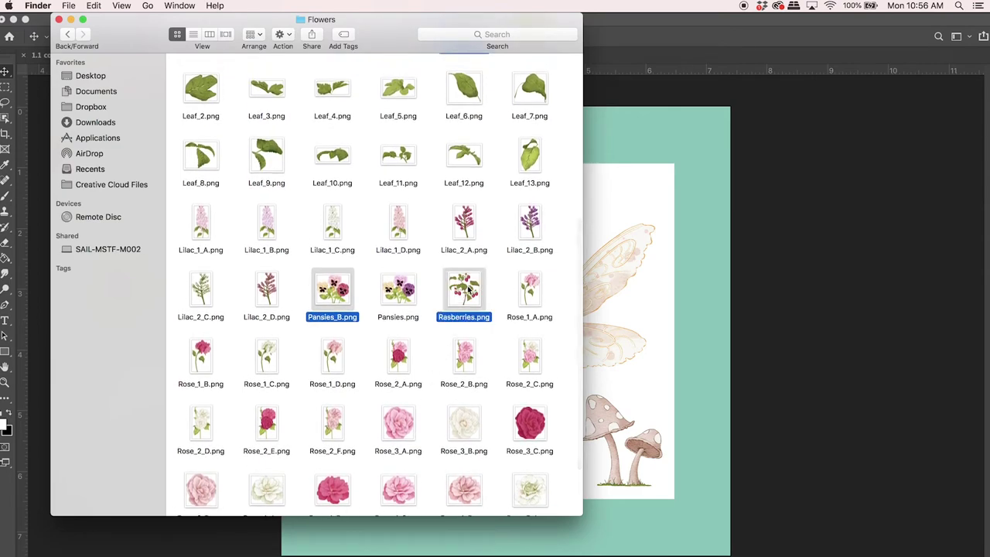
{"action": "scroll", "coordinate": [378, 436], "scroll_direction": "up", "scroll_amount": 1}
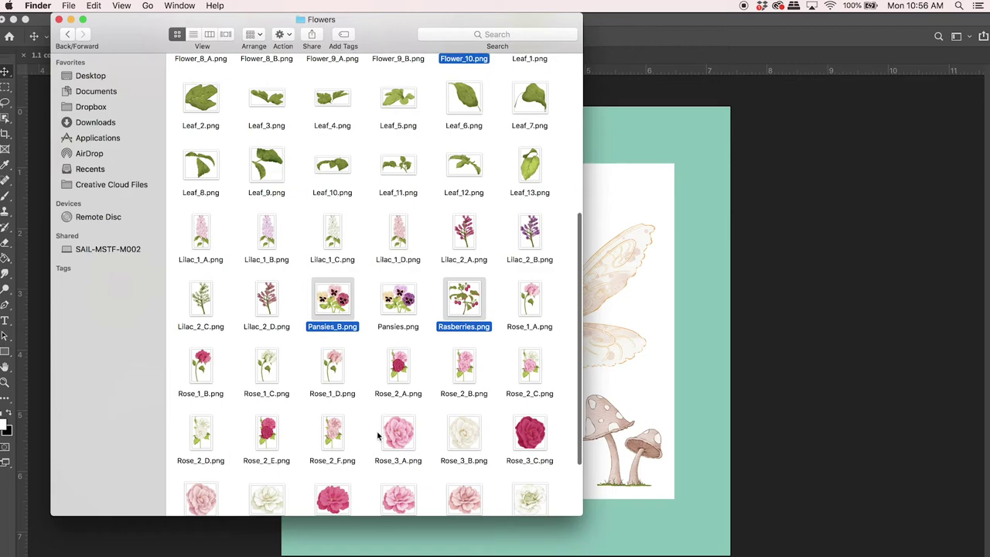
{"action": "scroll", "coordinate": [379, 435], "scroll_direction": "down", "scroll_amount": 2}
{"action": "left_click_drag", "start_coordinate": [467, 259], "coordinate": [639, 331]}
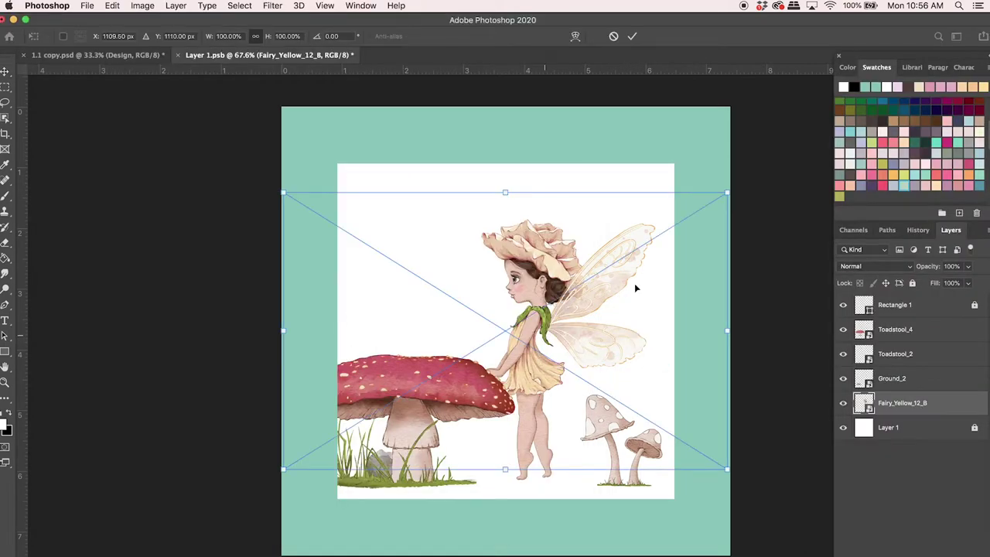
Step: Shrink Flower_10 into the white area's upper left corner and scale Pansies_B to about 36% behind the red toadstool
{"action": "left_click_drag", "start_coordinate": [727, 329], "coordinate": [390, 188]}
{"action": "key", "text": "Return"}
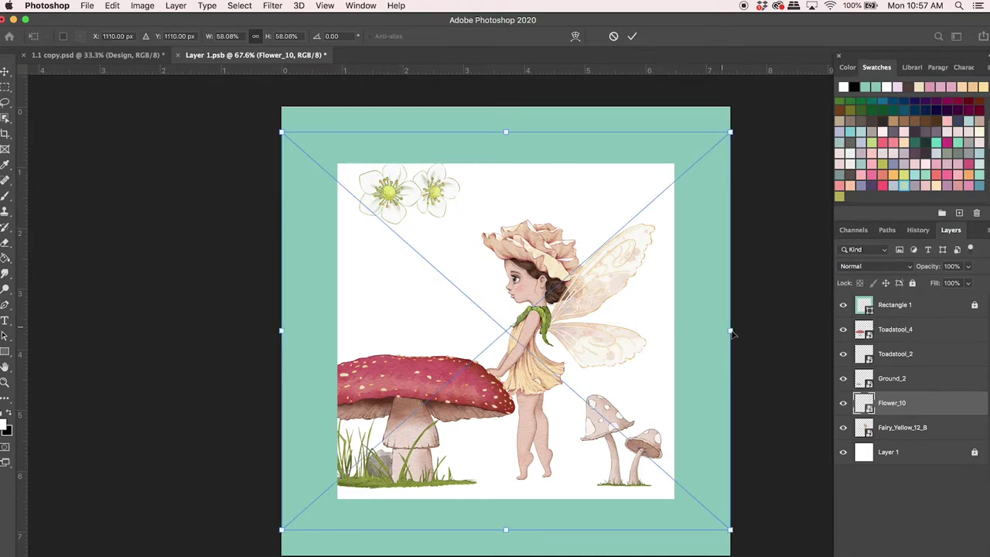
{"action": "left_click_drag", "start_coordinate": [733, 333], "coordinate": [542, 330]}
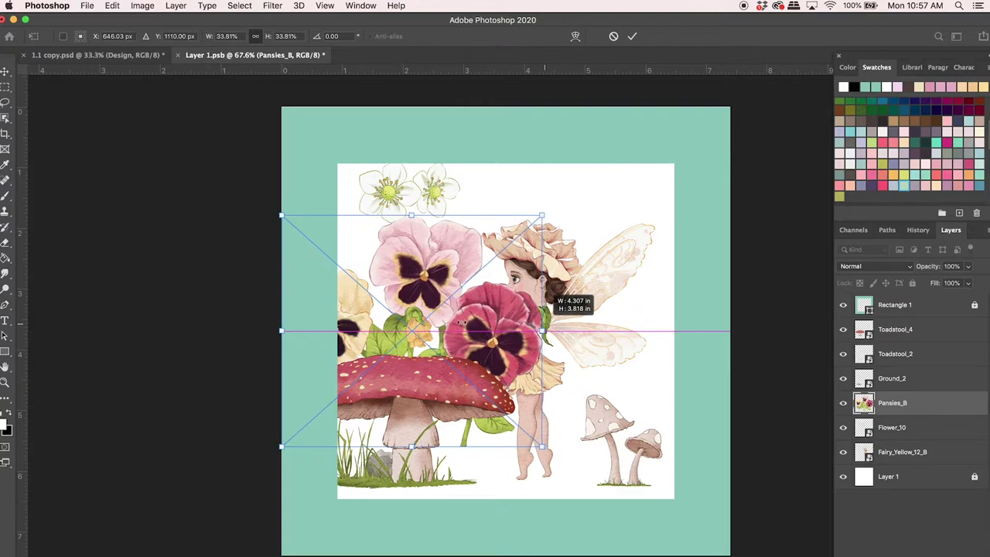
{"action": "left_click_drag", "start_coordinate": [461, 324], "coordinate": [409, 316]}
{"action": "left_click_drag", "start_coordinate": [357, 217], "coordinate": [359, 203]}
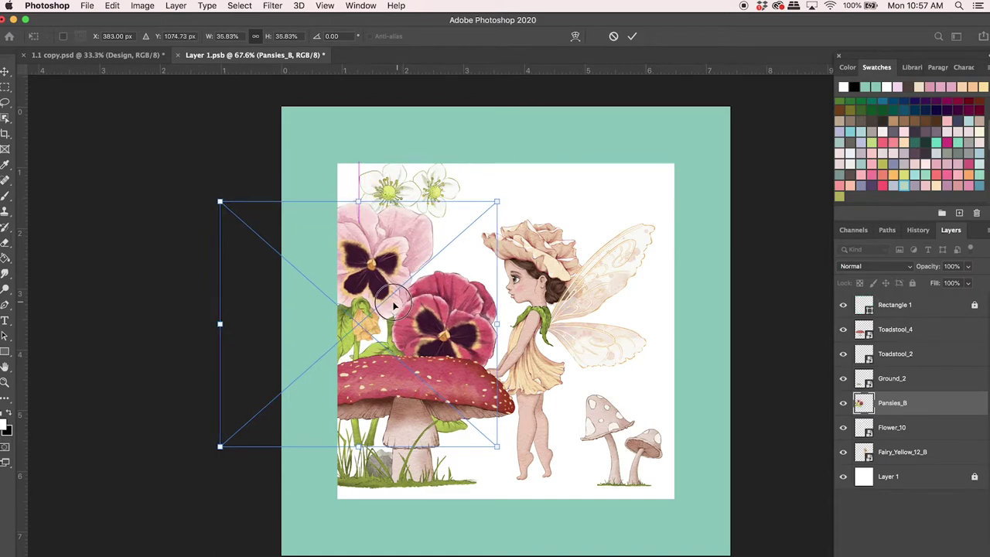
{"action": "left_click_drag", "start_coordinate": [409, 303], "coordinate": [395, 311]}
{"action": "key", "text": "super+h"}
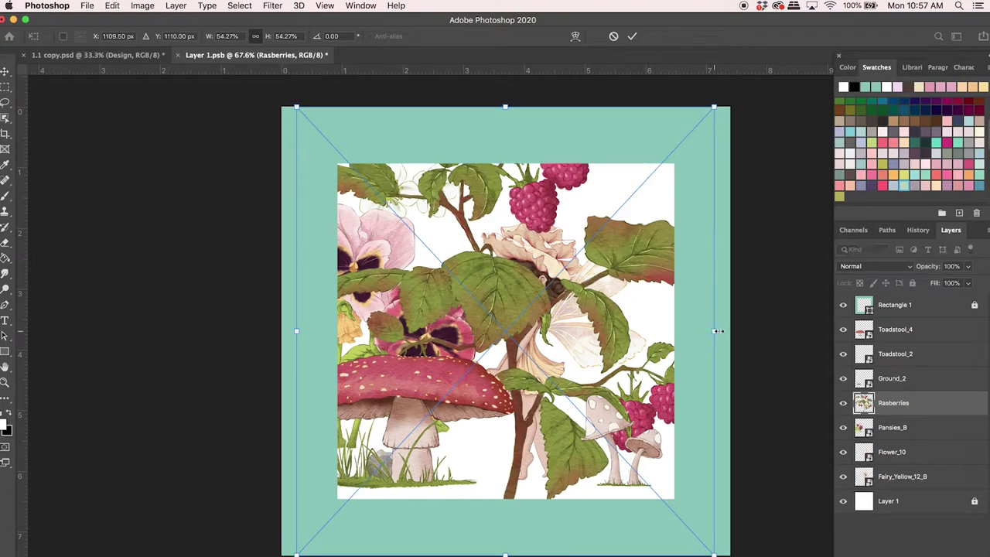
Step: Scale Rasberries to 38.46%, position it behind the red toadstool and move its layer below Fairy_Yellow_12_B
{"action": "left_click_drag", "start_coordinate": [711, 330], "coordinate": [591, 333]}
{"action": "left_click_drag", "start_coordinate": [505, 403], "coordinate": [430, 380]}
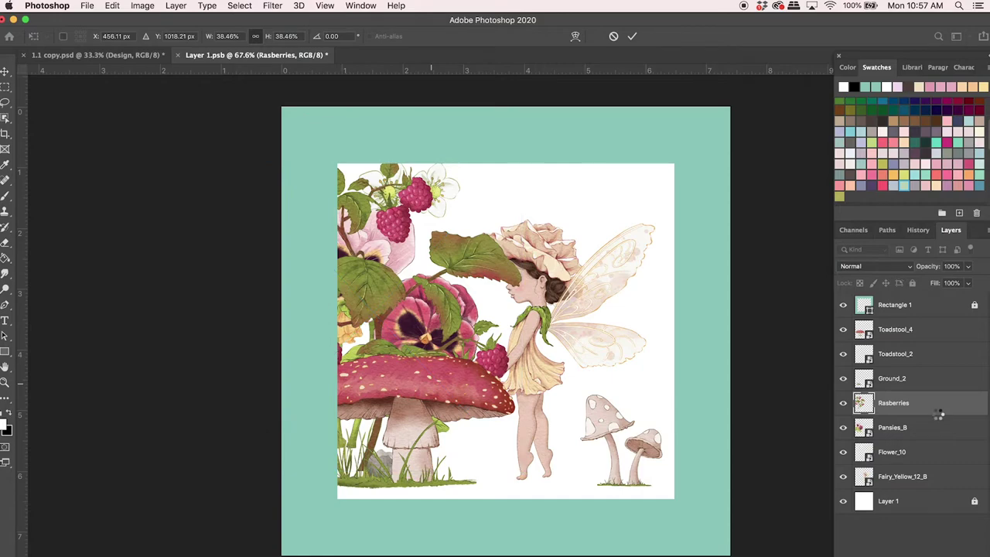
{"action": "left_click_drag", "start_coordinate": [928, 403], "coordinate": [928, 488]}
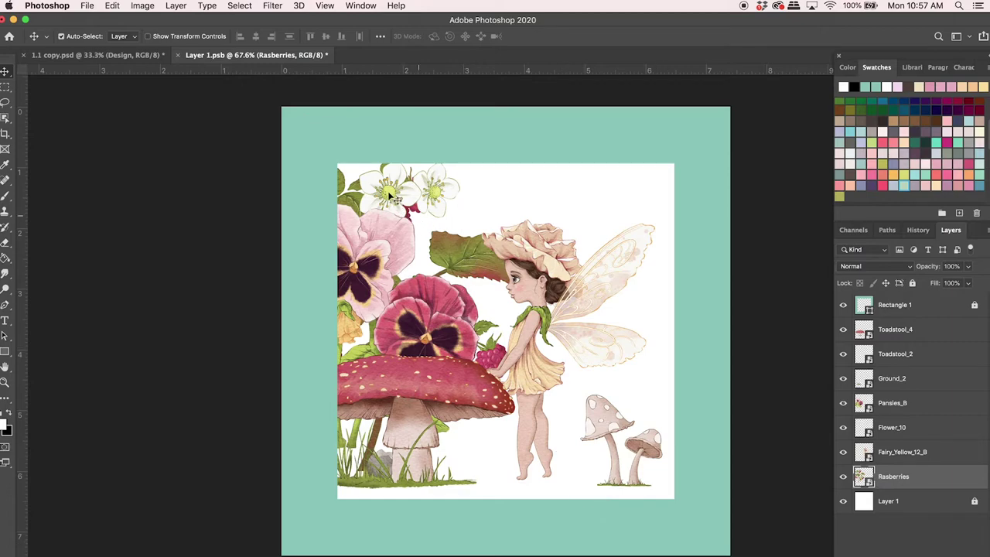
Step: Shift the white Flower_10 blossoms left above the pink pansy and nudge the raspberry branch up and right
{"action": "left_click", "coordinate": [413, 187]}
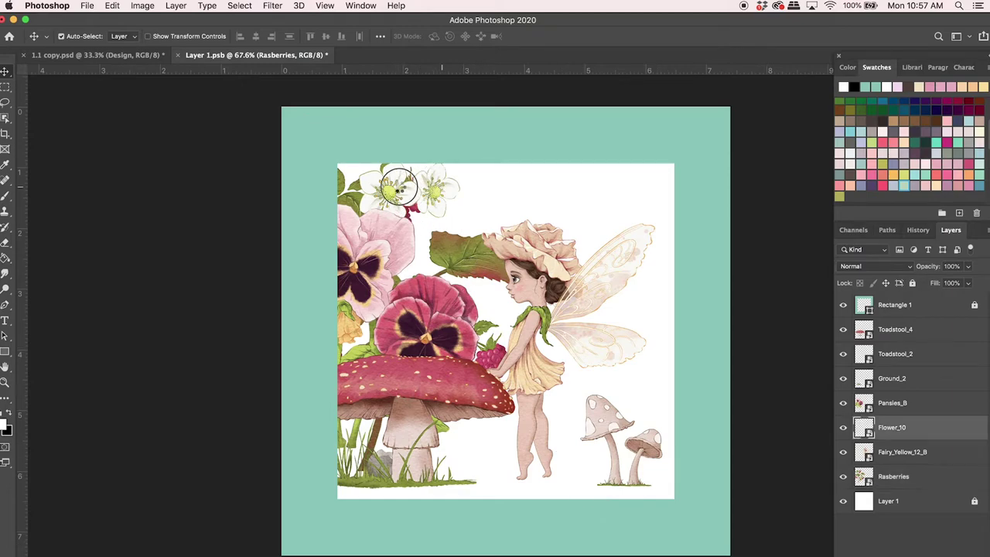
{"action": "key", "text": "super+z"}
{"action": "left_click", "coordinate": [444, 190]}
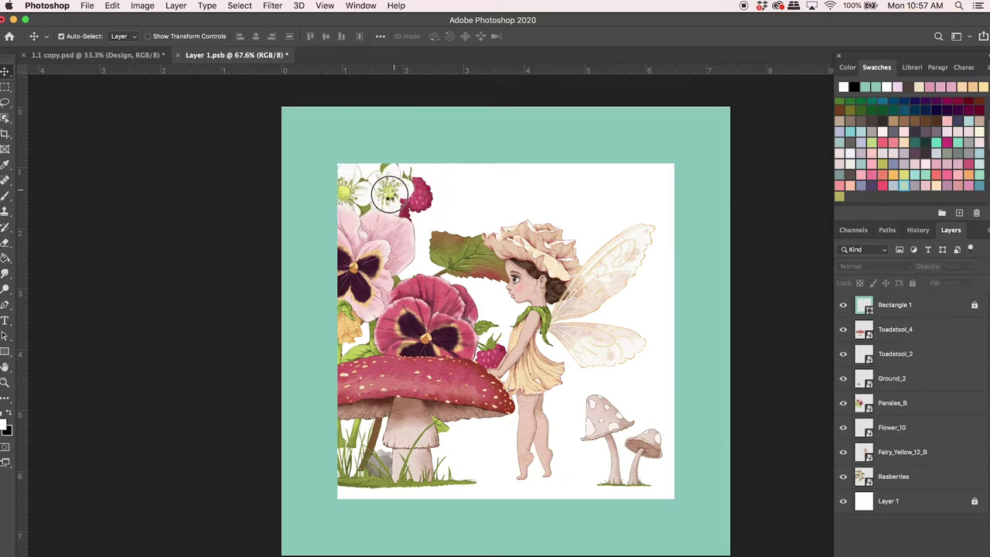
{"action": "left_click", "coordinate": [388, 190]}
{"action": "left_click_drag", "start_coordinate": [420, 195], "coordinate": [434, 177]}
Step: Scale Flower_10 down to 20.80% and nestle the white blossoms just above the pink pansy
{"action": "left_click", "coordinate": [583, 303]}
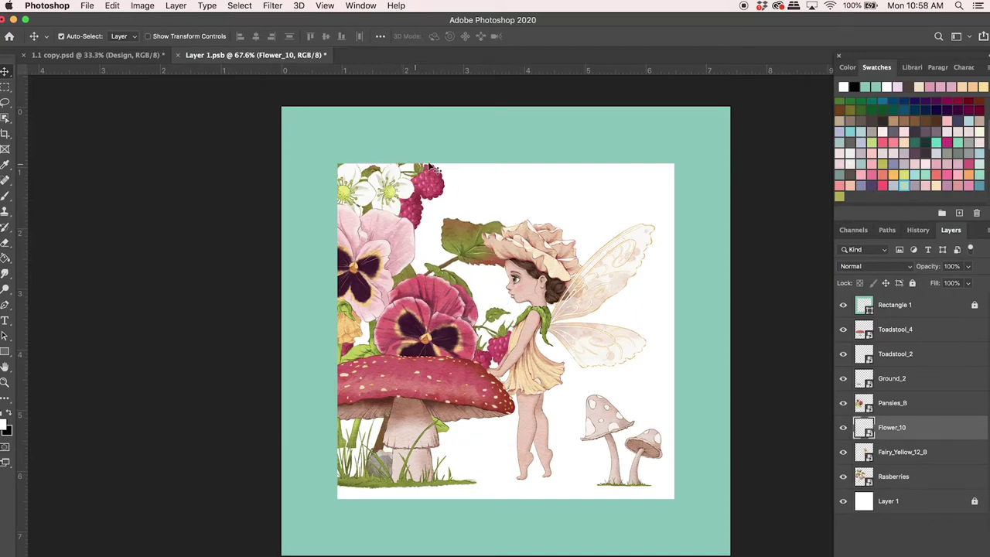
{"action": "key", "text": "super+t"}
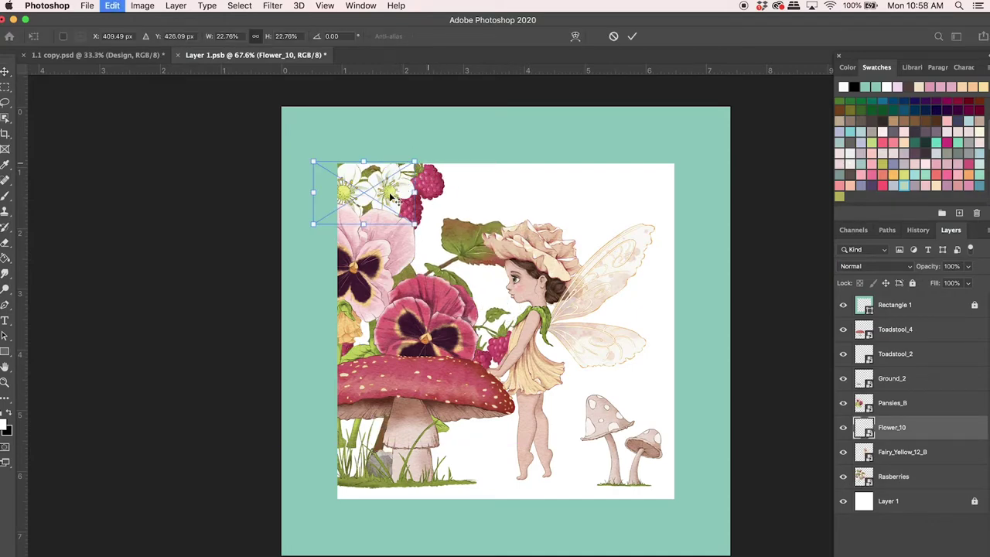
{"action": "left_click_drag", "start_coordinate": [413, 162], "coordinate": [406, 169]}
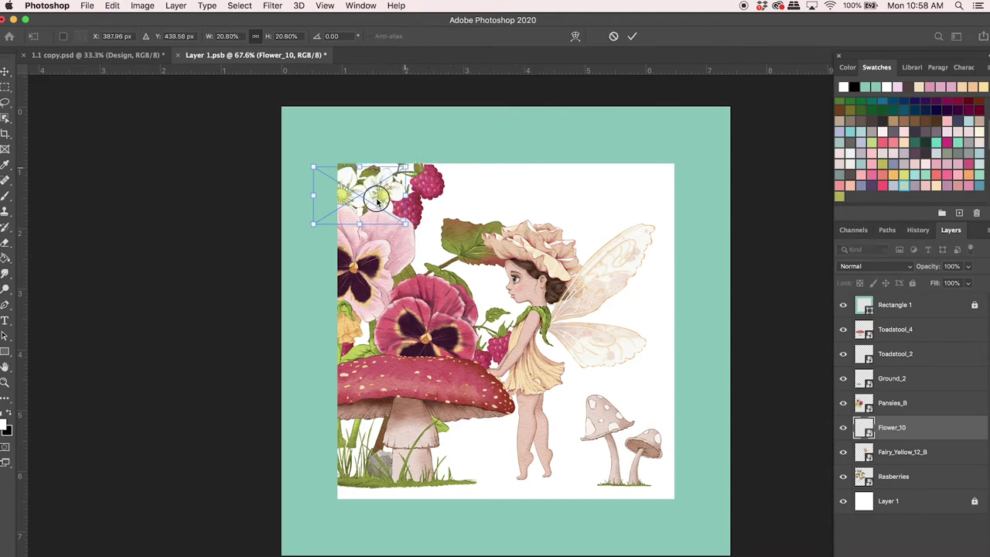
{"action": "left_click_drag", "start_coordinate": [369, 198], "coordinate": [381, 203]}
{"action": "key", "text": "Return"}
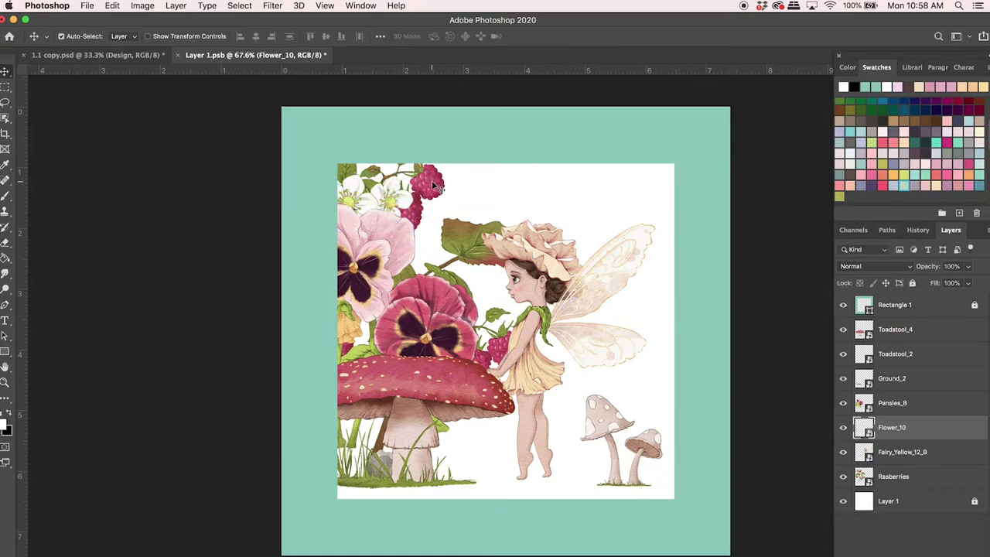
Step: Rotate the Rasberries artwork about 29 degrees, scale it to 34.63% and position its berries beside the white blossoms
{"action": "left_click", "coordinate": [433, 186]}
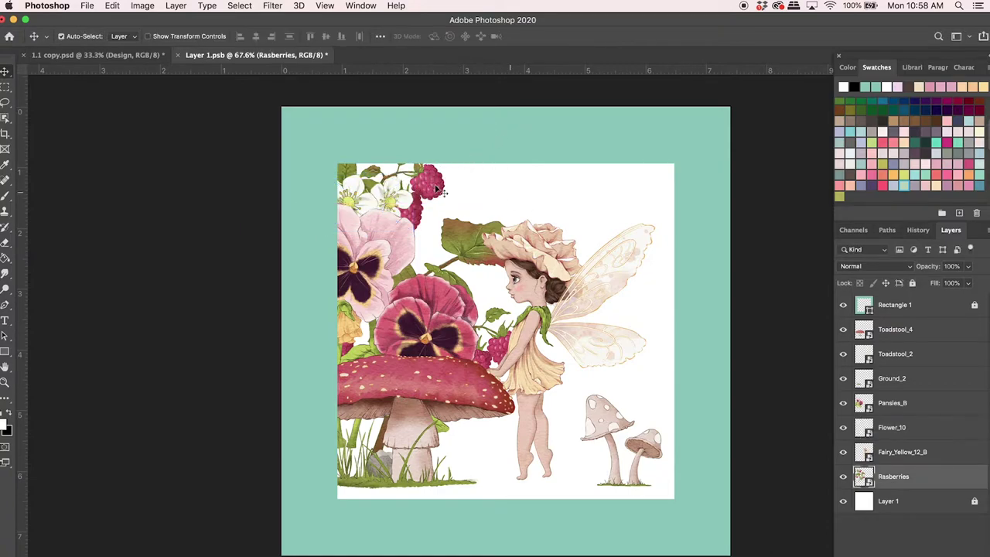
{"action": "left_click", "coordinate": [491, 121]}
{"action": "key", "text": "ctrl+z"}
{"action": "key", "text": "ctrl+t"}
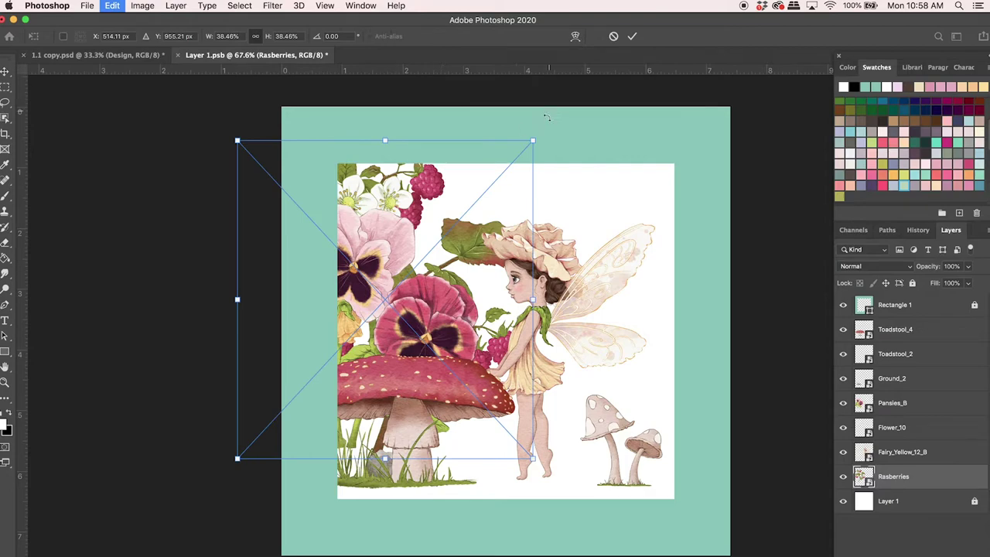
{"action": "left_click_drag", "start_coordinate": [563, 148], "coordinate": [589, 168]}
{"action": "mouse_move", "coordinate": [485, 267]}
{"action": "left_mouse_down"}
{"action": "mouse_move", "coordinate": [468, 262]}
{"action": "mouse_move", "coordinate": [478, 271]}
{"action": "left_mouse_up"}
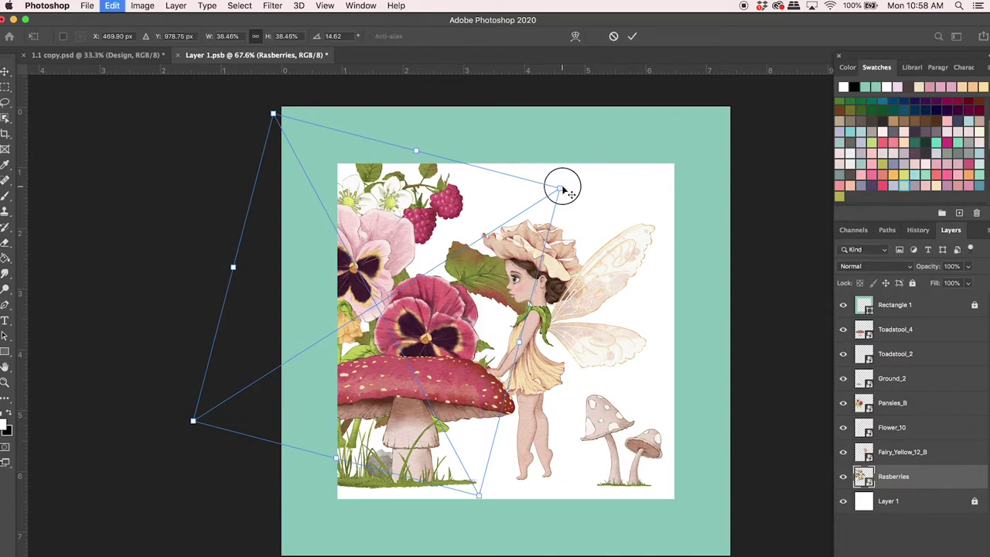
{"action": "left_click_drag", "start_coordinate": [562, 190], "coordinate": [519, 198]}
{"action": "left_click_drag", "start_coordinate": [494, 160], "coordinate": [532, 173]}
{"action": "left_click_drag", "start_coordinate": [532, 172], "coordinate": [534, 179]}
{"action": "left_click_drag", "start_coordinate": [448, 252], "coordinate": [440, 251]}
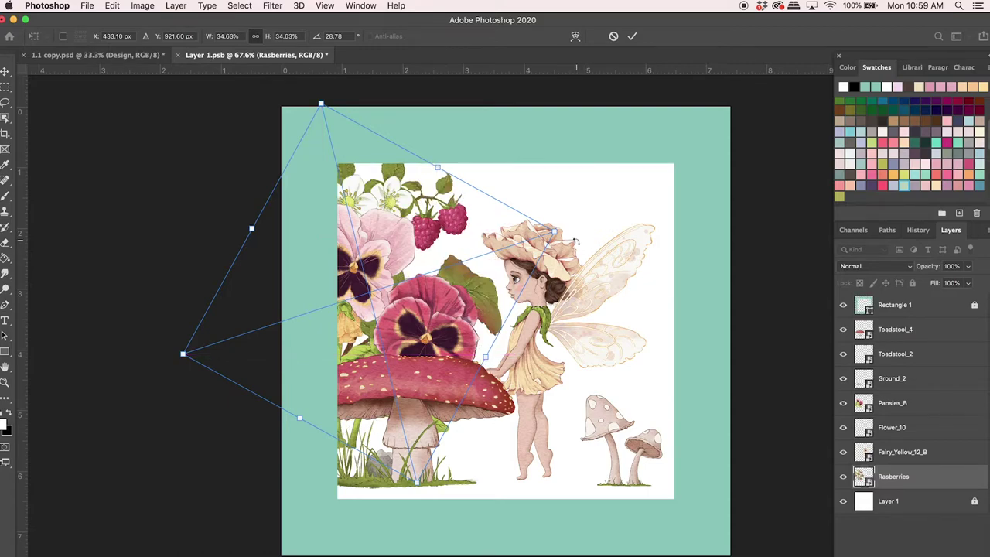
{"action": "key", "text": "Return"}
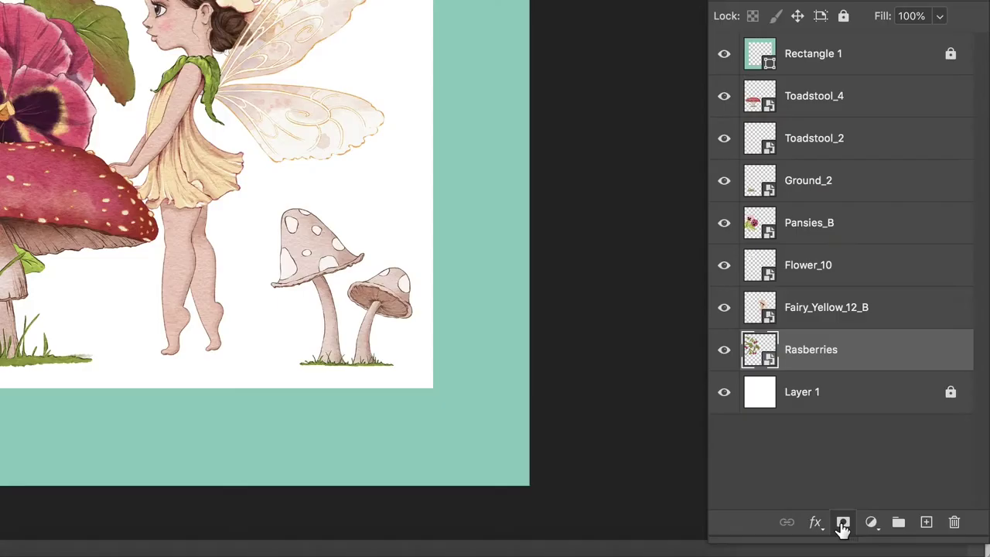
Step: Add a layer mask to Rasberries and paint it black over the large leaf behind the dark pink pansy
{"action": "left_click", "coordinate": [912, 556]}
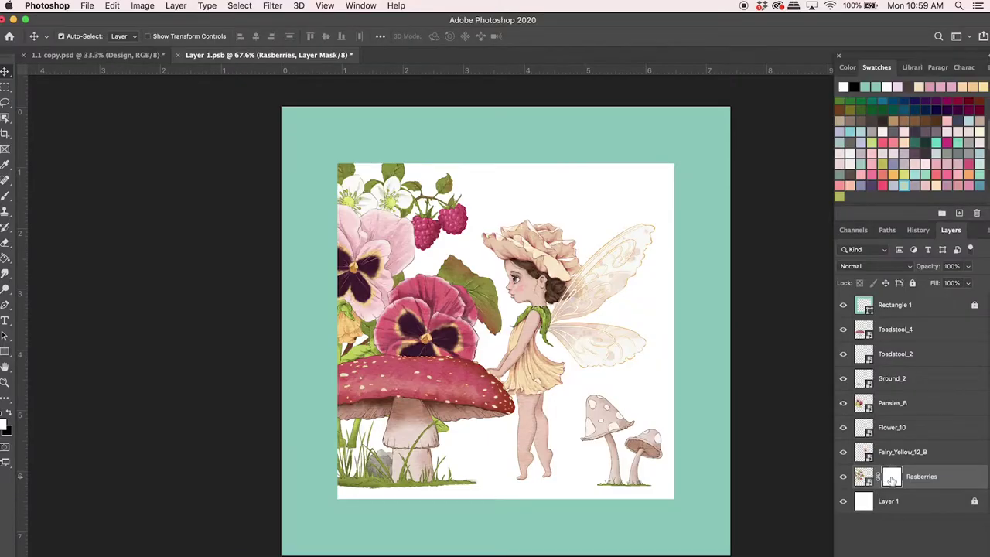
{"action": "key", "text": "b"}
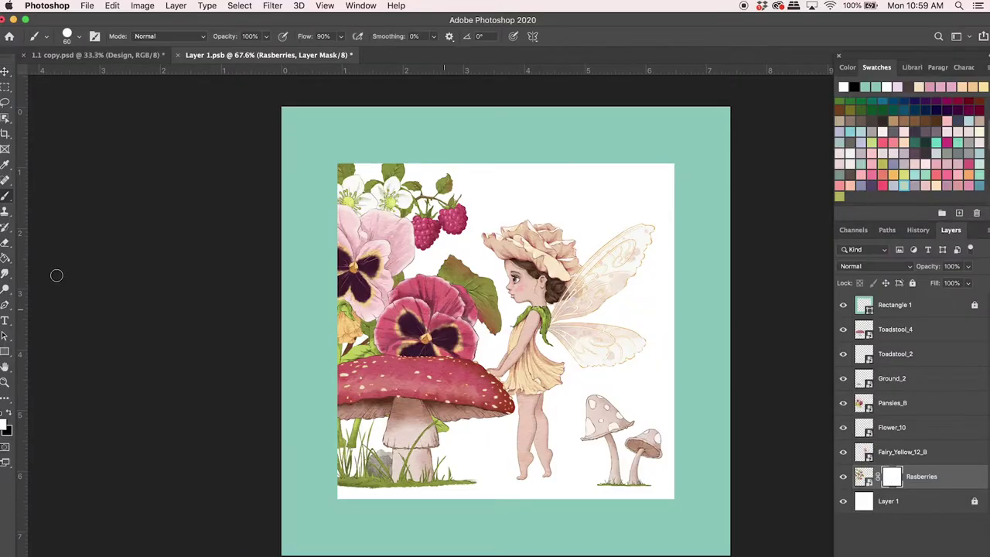
{"action": "left_click", "coordinate": [9, 416]}
{"action": "mouse_move", "coordinate": [419, 264]}
{"action": "left_mouse_down"}
{"action": "mouse_move", "coordinate": [440, 279]}
{"action": "mouse_move", "coordinate": [451, 248]}
{"action": "mouse_move", "coordinate": [449, 274]}
{"action": "mouse_move", "coordinate": [453, 284]}
{"action": "mouse_move", "coordinate": [455, 260]}
{"action": "mouse_move", "coordinate": [464, 296]}
{"action": "mouse_move", "coordinate": [461, 260]}
{"action": "mouse_move", "coordinate": [486, 277]}
{"action": "mouse_move", "coordinate": [497, 334]}
{"action": "mouse_move", "coordinate": [479, 316]}
{"action": "mouse_move", "coordinate": [472, 275]}
{"action": "mouse_move", "coordinate": [485, 321]}
{"action": "mouse_move", "coordinate": [481, 279]}
{"action": "mouse_move", "coordinate": [488, 313]}
{"action": "mouse_move", "coordinate": [467, 280]}
{"action": "mouse_move", "coordinate": [467, 308]}
{"action": "mouse_move", "coordinate": [462, 278]}
{"action": "mouse_move", "coordinate": [473, 317]}
{"action": "left_mouse_up"}
{"action": "key", "text": "v"}
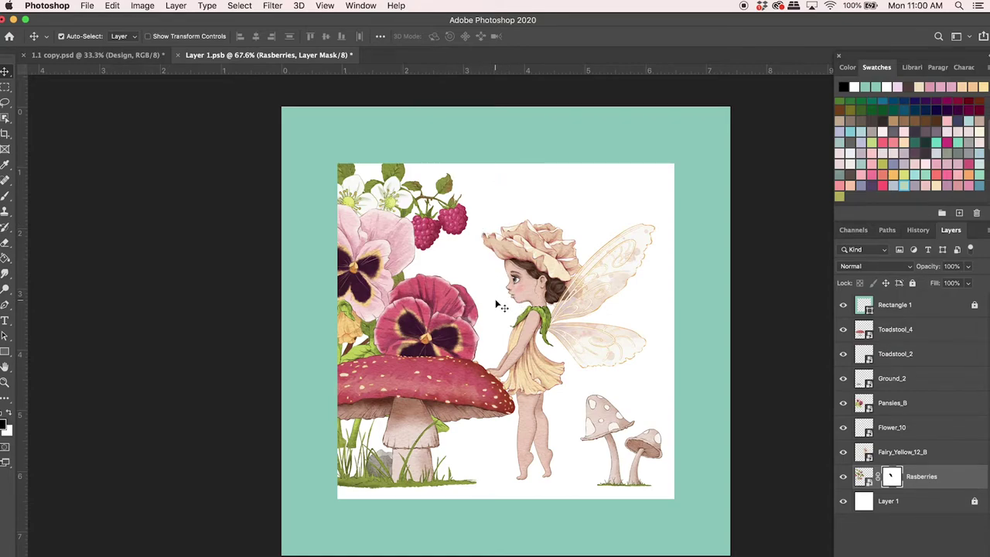
Step: Move the Fairy_Yellow_12_B layer directly above Toadstool_4 so the fairy's hands lie on top of the red cap
{"action": "left_click_drag", "start_coordinate": [920, 451], "coordinate": [962, 462]}
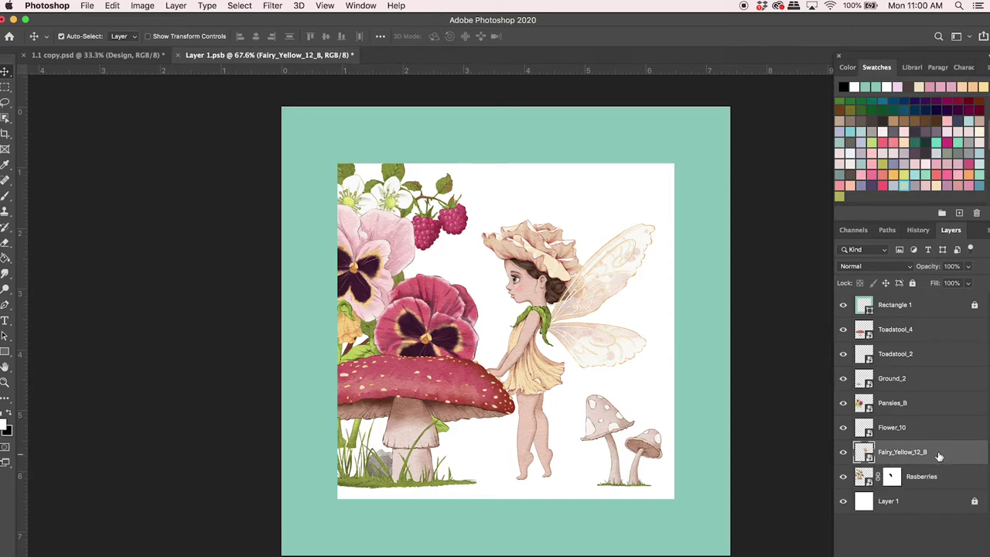
{"action": "left_click_drag", "start_coordinate": [942, 450], "coordinate": [944, 323]}
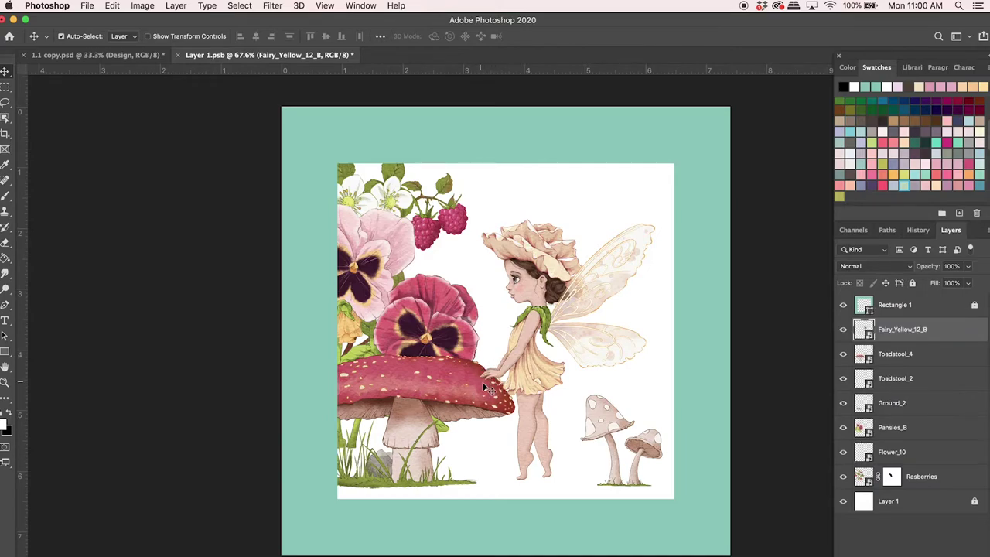
Step: Place Leaf_11.png from Finder's Flowers folder, scaled to 47.53%, under the red toadstool cap at the scene's left edge
{"action": "left_click", "coordinate": [345, 449]}
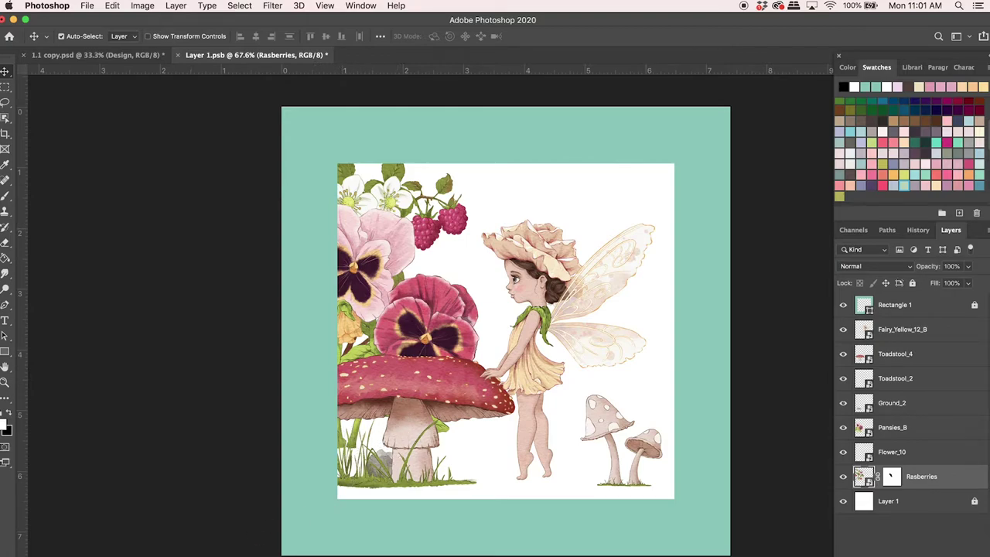
{"action": "key", "text": "super+Tab"}
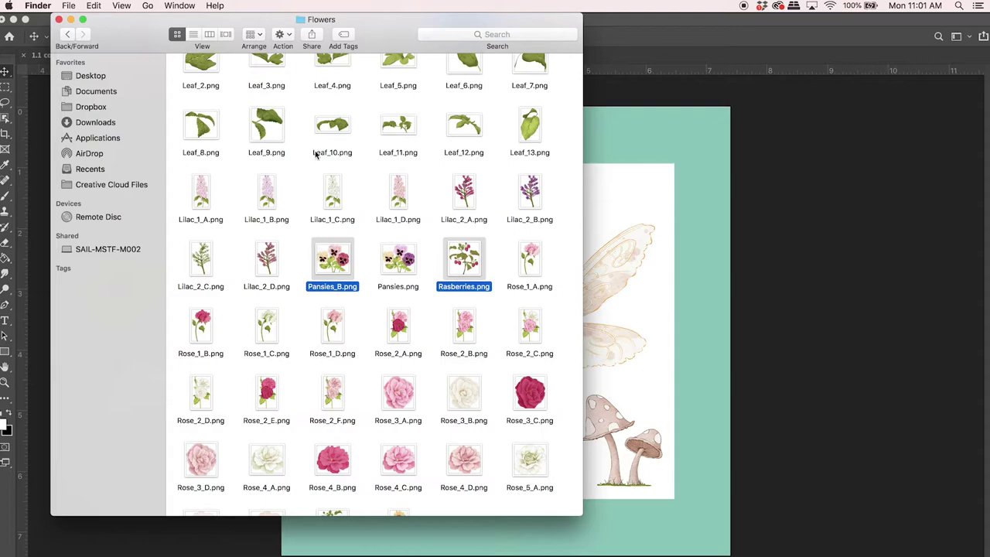
{"action": "scroll", "coordinate": [316, 154], "scroll_direction": "up", "scroll_amount": 3}
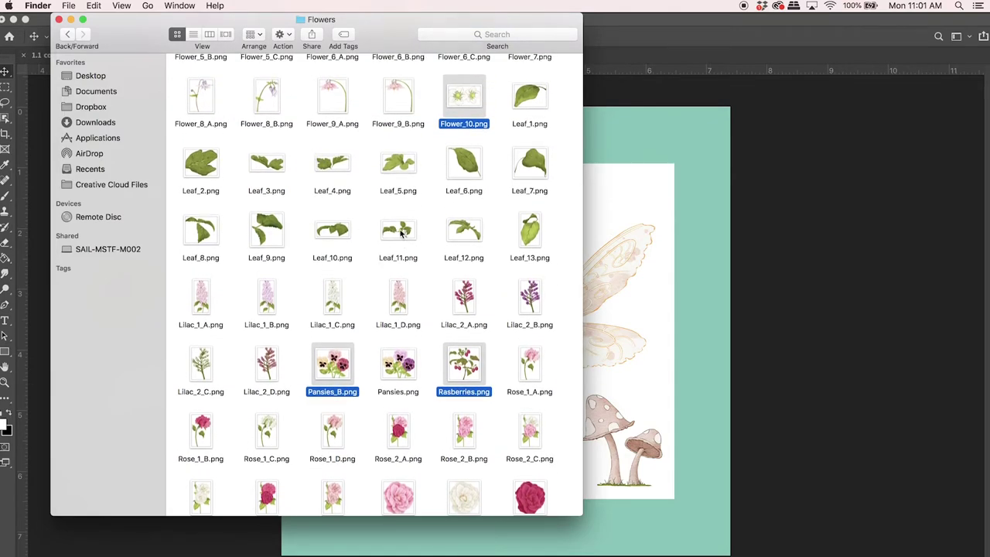
{"action": "left_click_drag", "start_coordinate": [403, 233], "coordinate": [629, 410]}
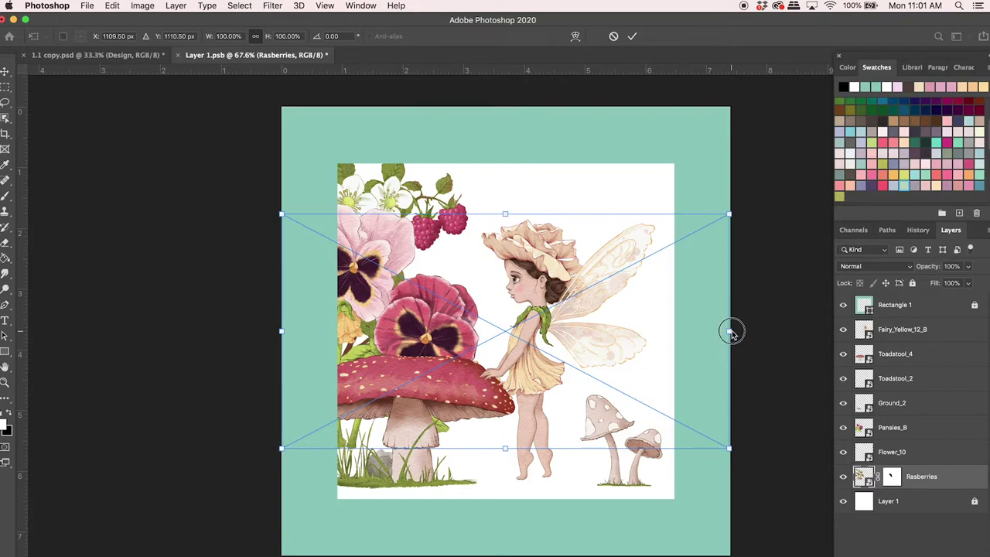
{"action": "left_click_drag", "start_coordinate": [732, 331], "coordinate": [346, 418]}
{"action": "key", "text": "Return"}
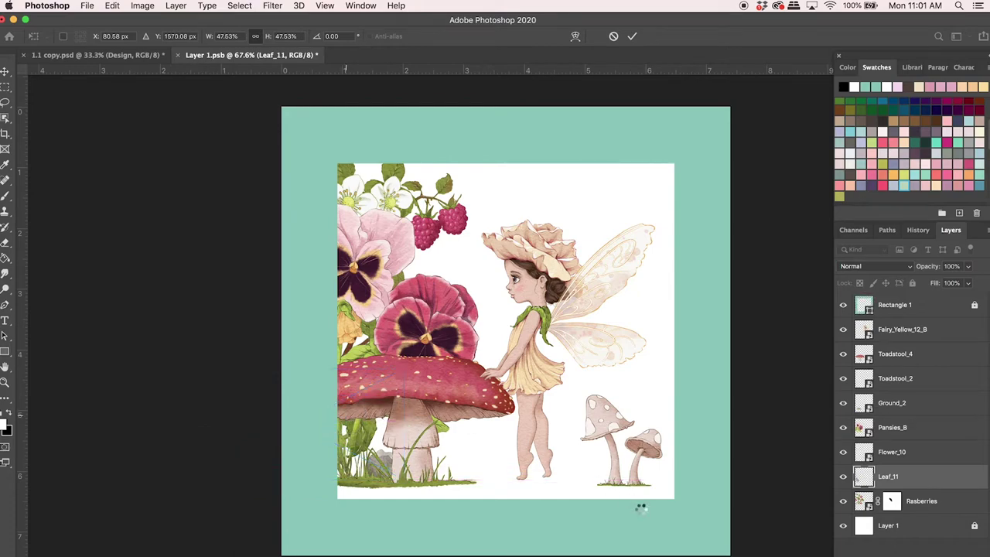
Step: Move the Leaf_11 layer between Ground_2 and Pansies_B, and check the leaves behind the grass beside the red toadstool
{"action": "left_click_drag", "start_coordinate": [917, 482], "coordinate": [920, 416]}
{"action": "scroll", "coordinate": [383, 411], "scroll_direction": "up", "scroll_amount": 5}
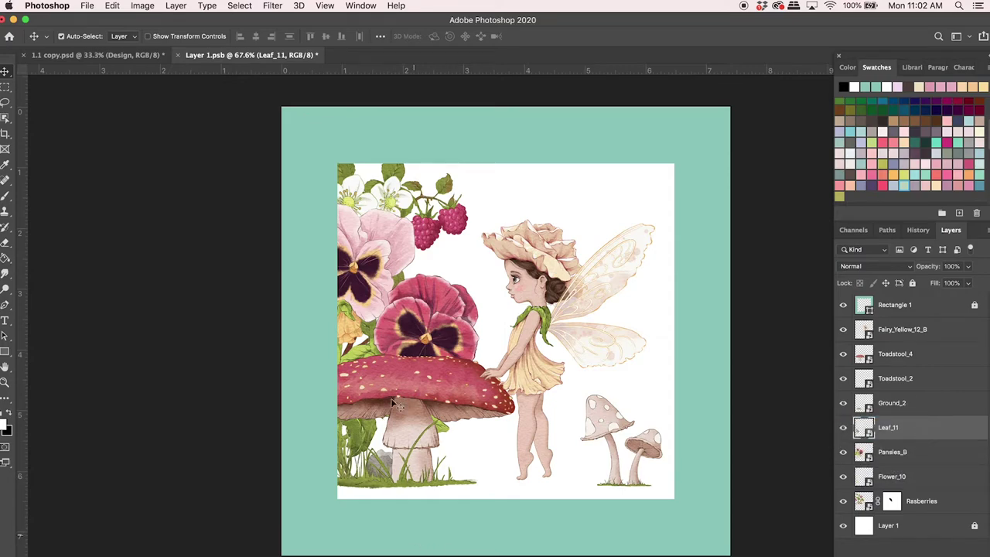
{"action": "scroll", "coordinate": [384, 413], "scroll_direction": "down", "scroll_amount": 5}
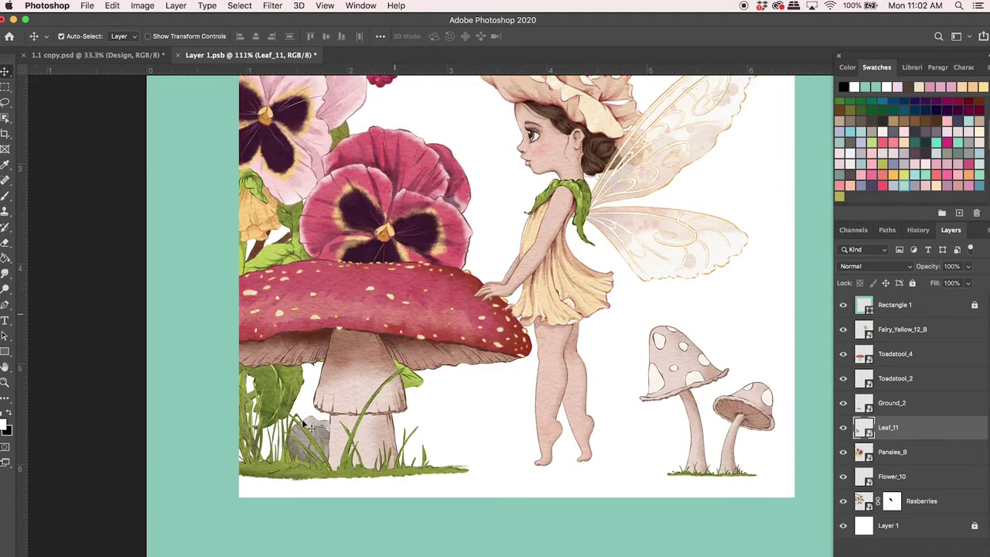
{"action": "scroll", "coordinate": [404, 441], "scroll_direction": "down", "scroll_amount": 5}
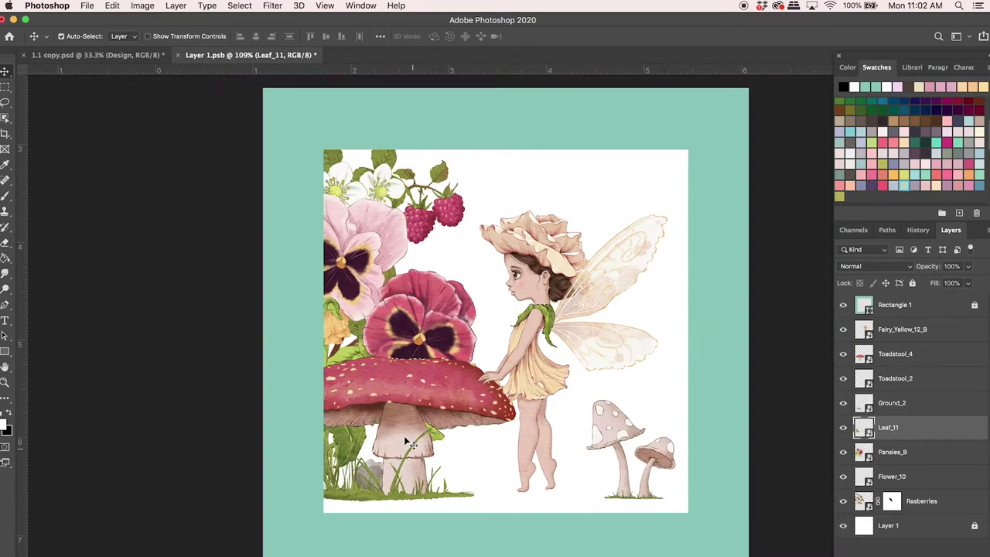
{"action": "scroll", "coordinate": [405, 441], "scroll_direction": "down", "scroll_amount": 3}
{"action": "scroll", "coordinate": [404, 439], "scroll_direction": "down", "scroll_amount": 2}
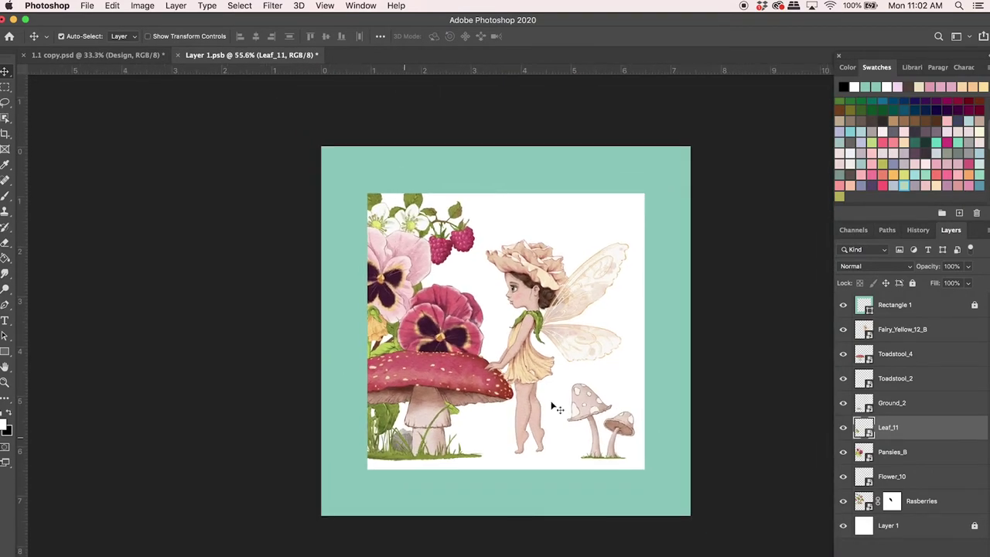
{"action": "scroll", "coordinate": [500, 412], "scroll_direction": "up", "scroll_amount": 2}
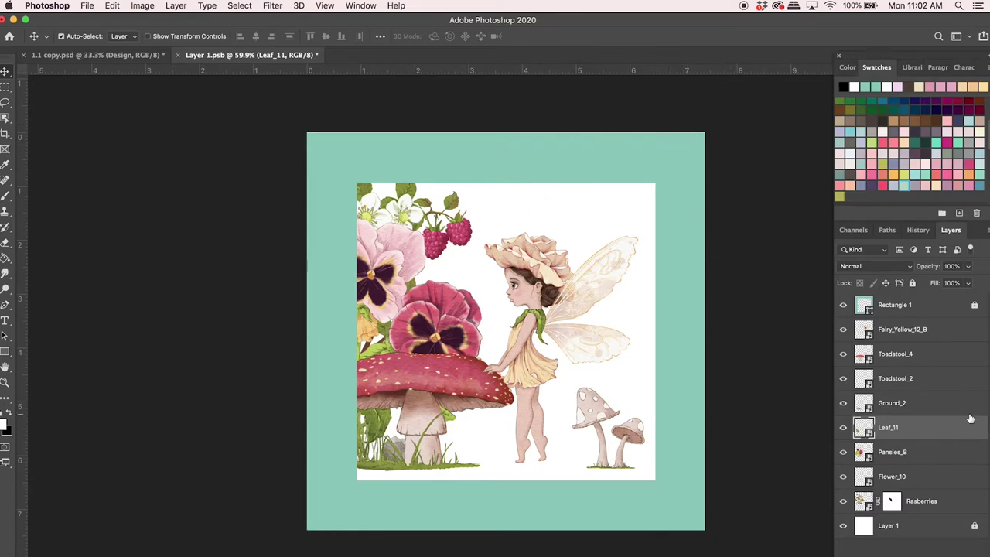
Step: Unlock the mint frame layer Rectangle 1 and duplicate it
{"action": "left_click", "coordinate": [937, 307]}
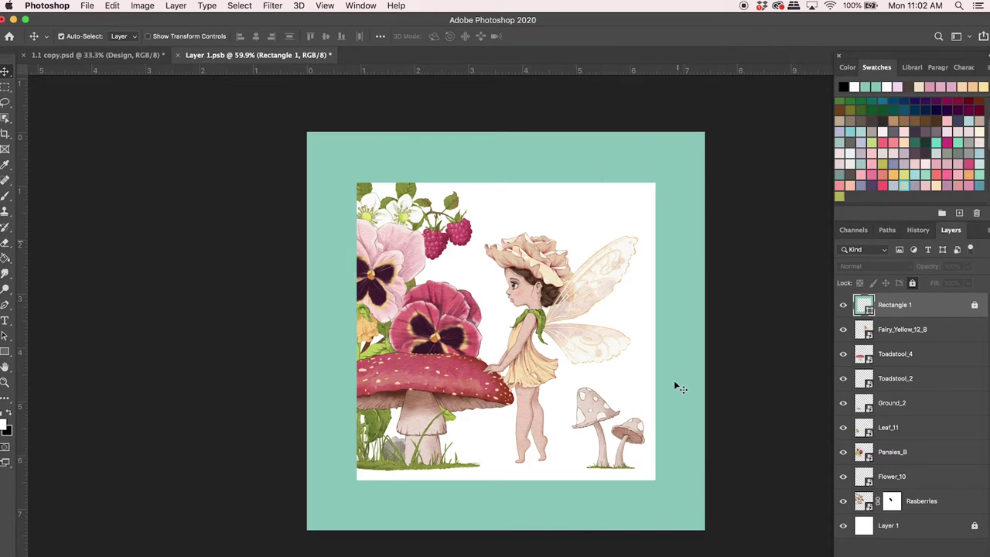
{"action": "left_click", "coordinate": [975, 305]}
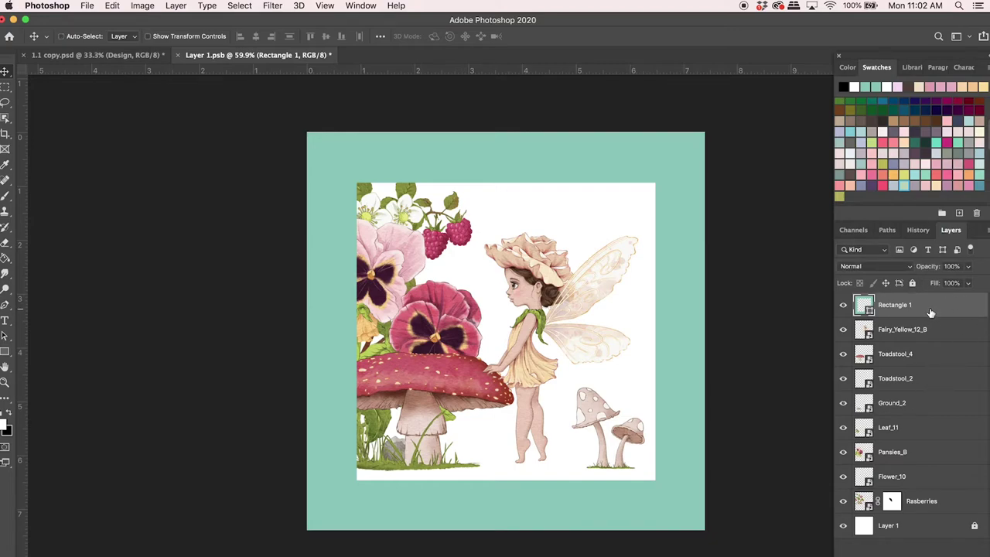
{"action": "key", "text": "super+j"}
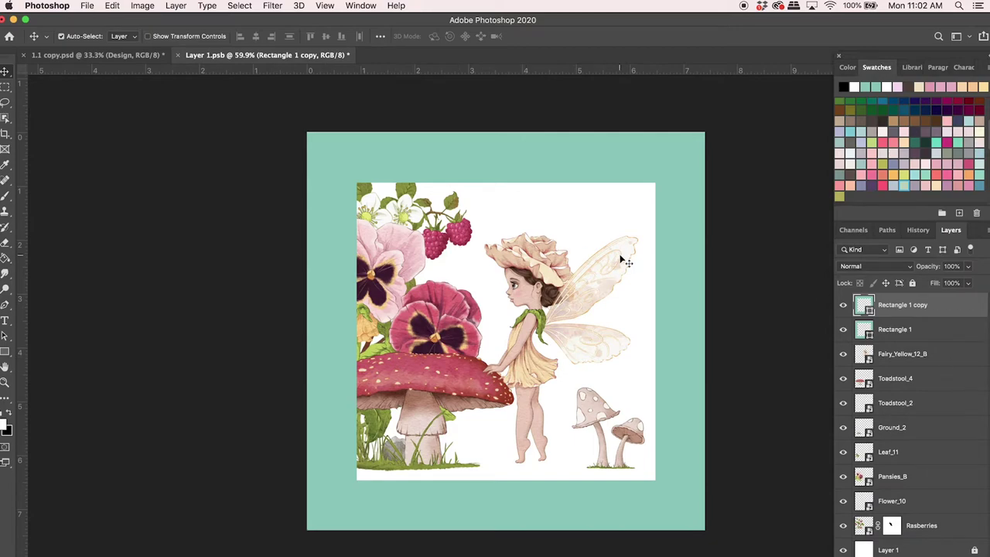
{"action": "left_click_drag", "start_coordinate": [598, 193], "coordinate": [642, 188]}
{"action": "key", "text": "super+t"}
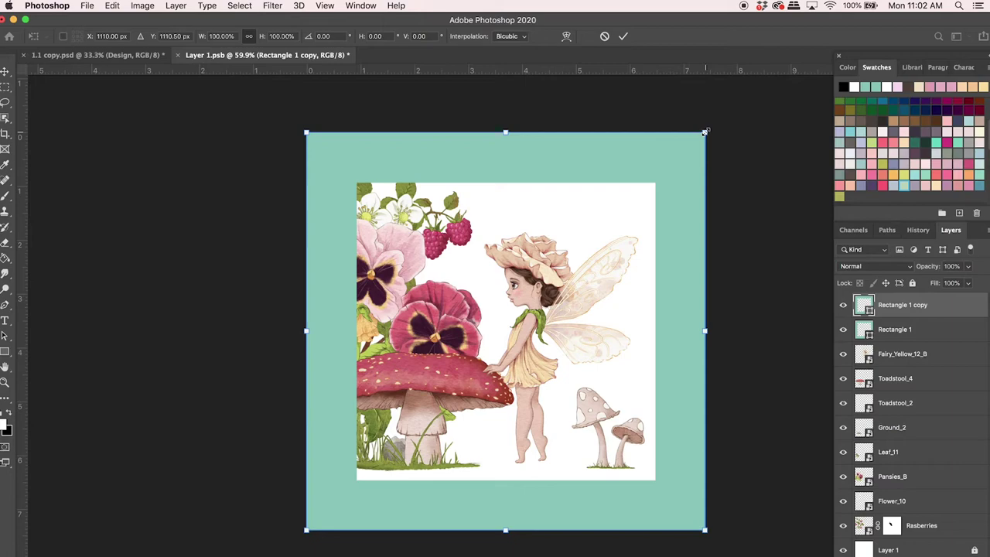
{"action": "key", "text": "Return"}
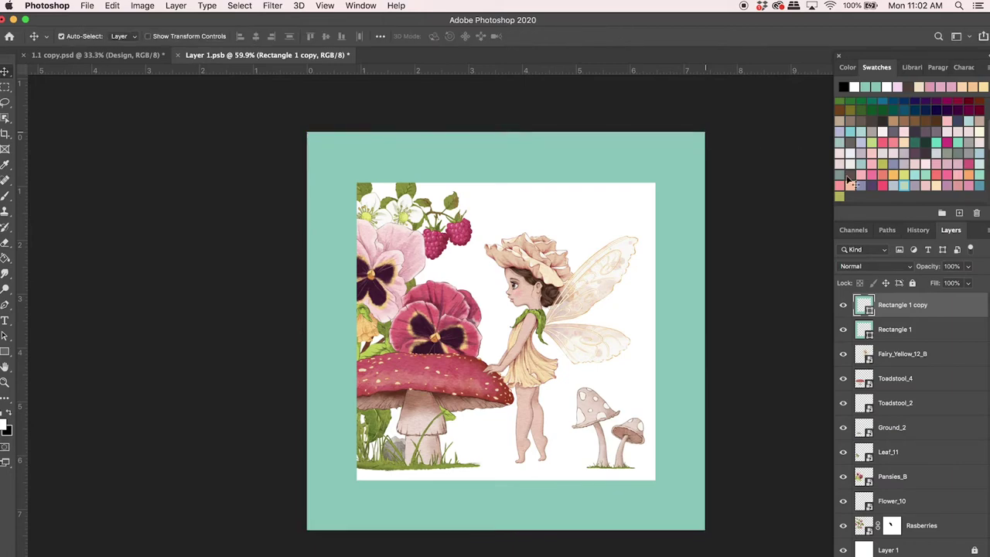
Step: Change the stroke color of the duplicated frame, Rectangle 1 copy, to white
{"action": "left_click", "coordinate": [5, 354]}
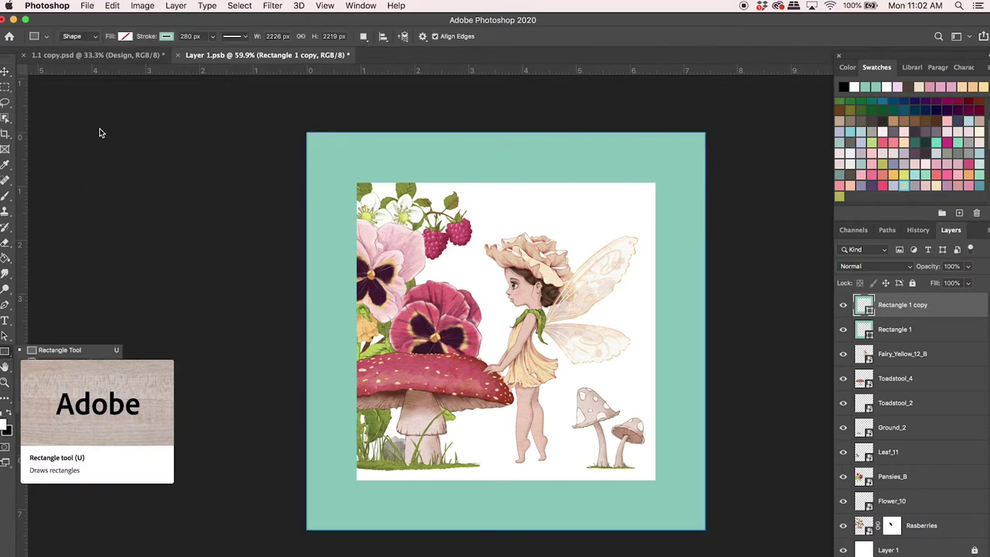
{"action": "left_click", "coordinate": [169, 37]}
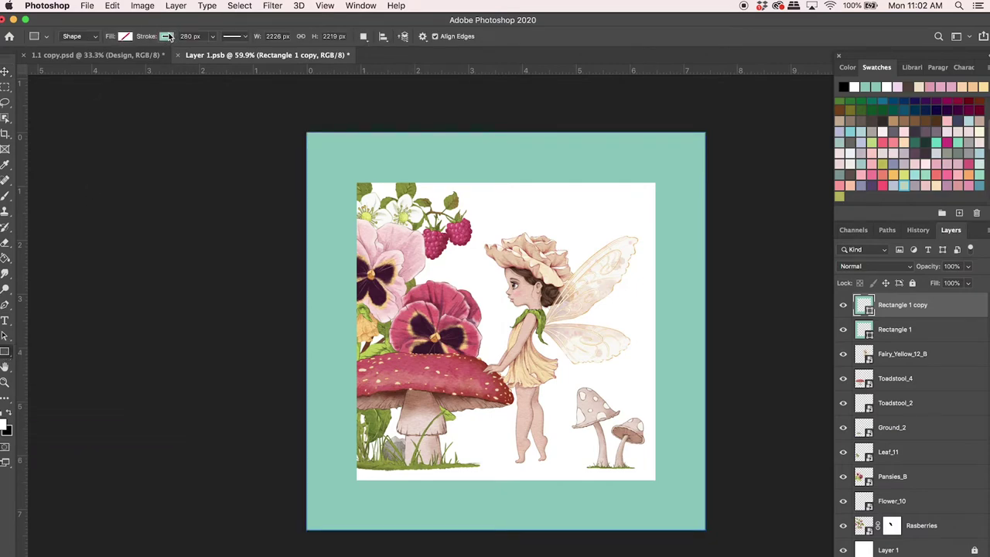
{"action": "left_click", "coordinate": [168, 38]}
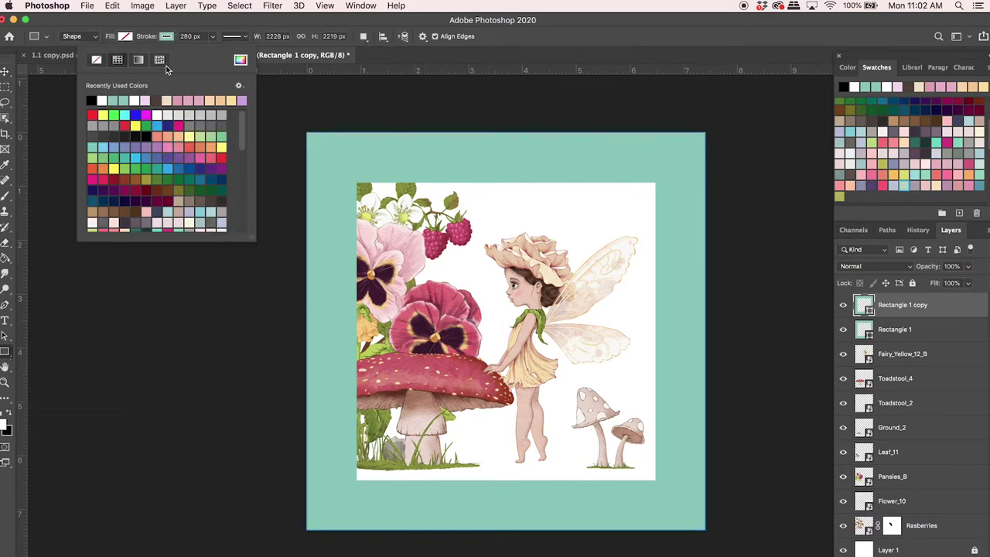
{"action": "left_click", "coordinate": [102, 101]}
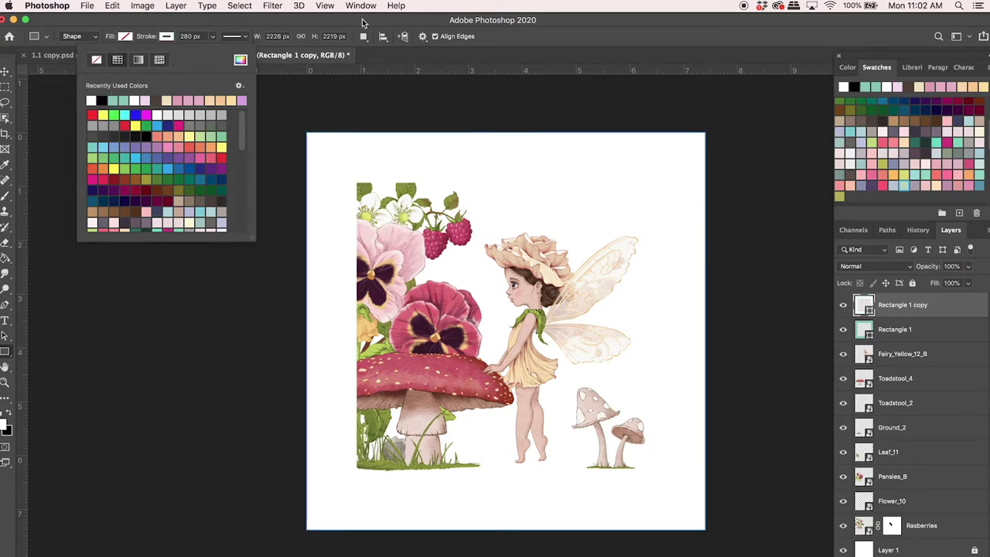
{"action": "left_click", "coordinate": [362, 23]}
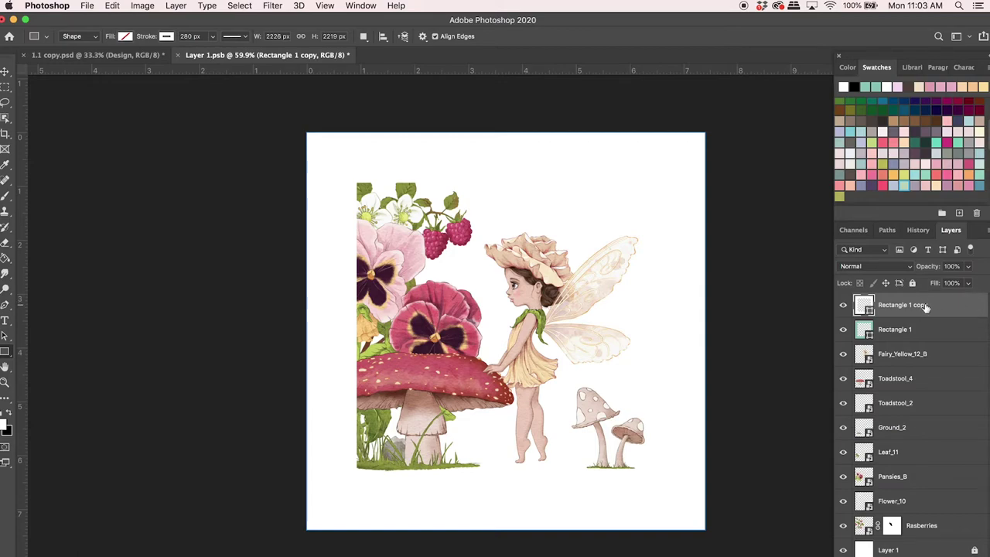
Step: Scale the white frame copy to 79.53% around its center and set its stroke width to 25 px
{"action": "key", "text": "super+t"}
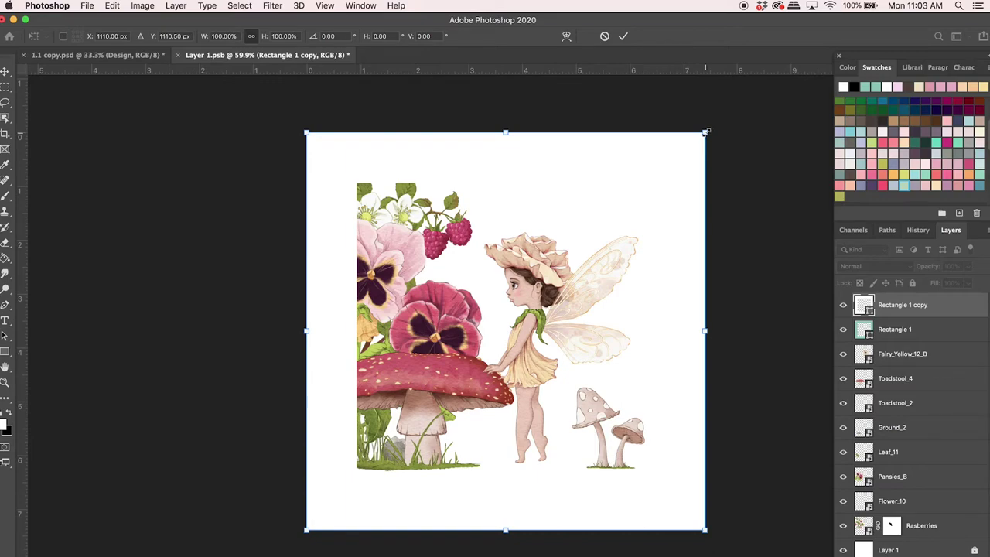
{"action": "left_click_drag", "start_coordinate": [705, 132], "coordinate": [665, 176]}
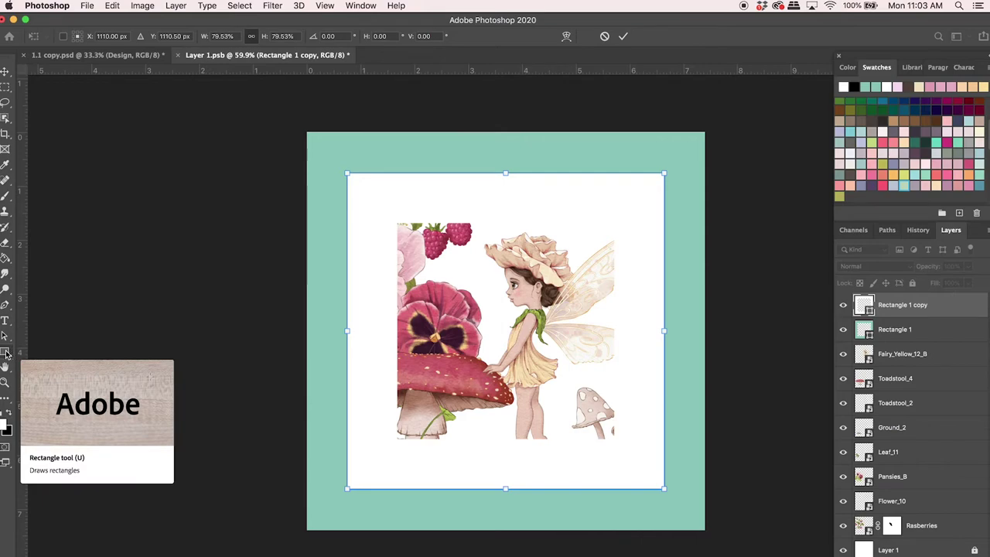
{"action": "left_click", "coordinate": [5, 353]}
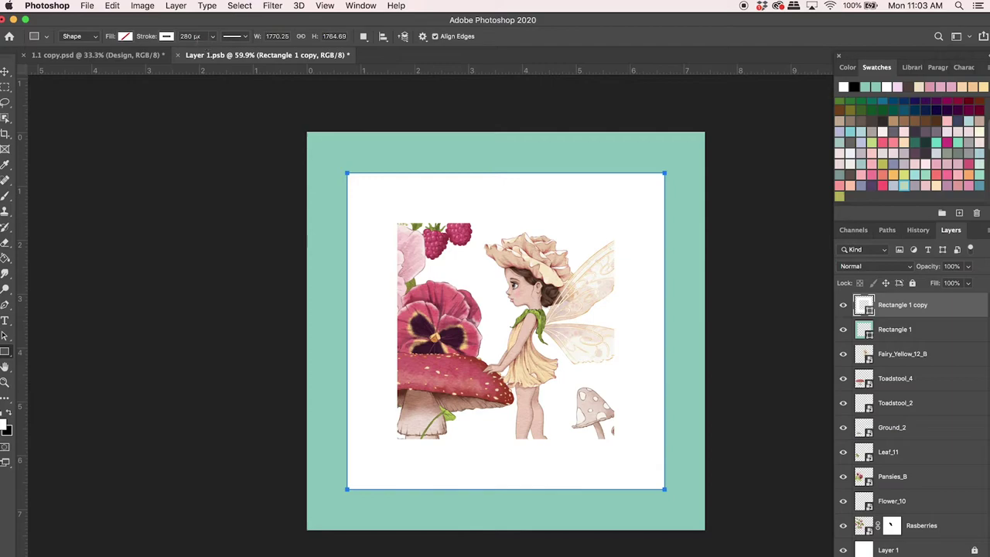
{"action": "left_click", "coordinate": [214, 41]}
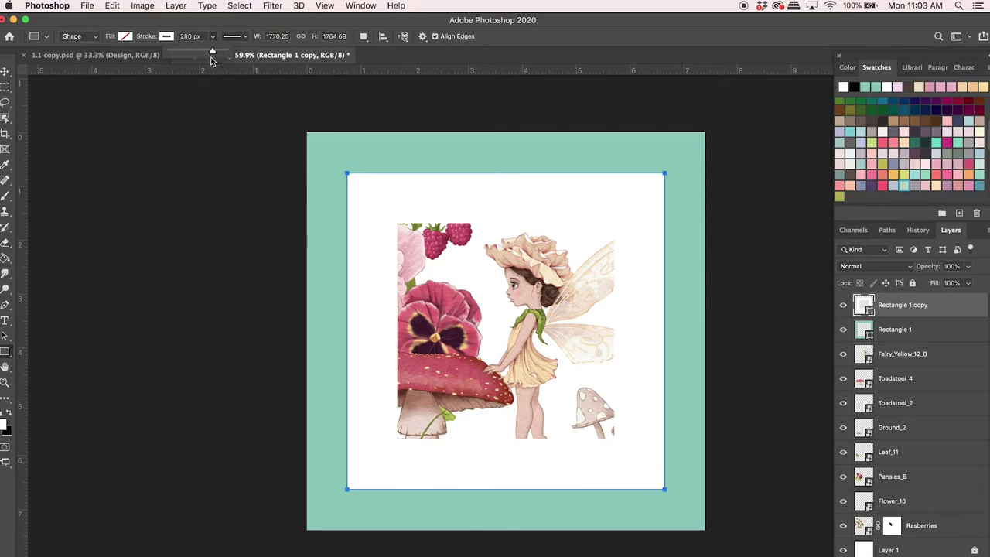
{"action": "left_click_drag", "start_coordinate": [209, 56], "coordinate": [184, 53]}
{"action": "type", "text": "25"}
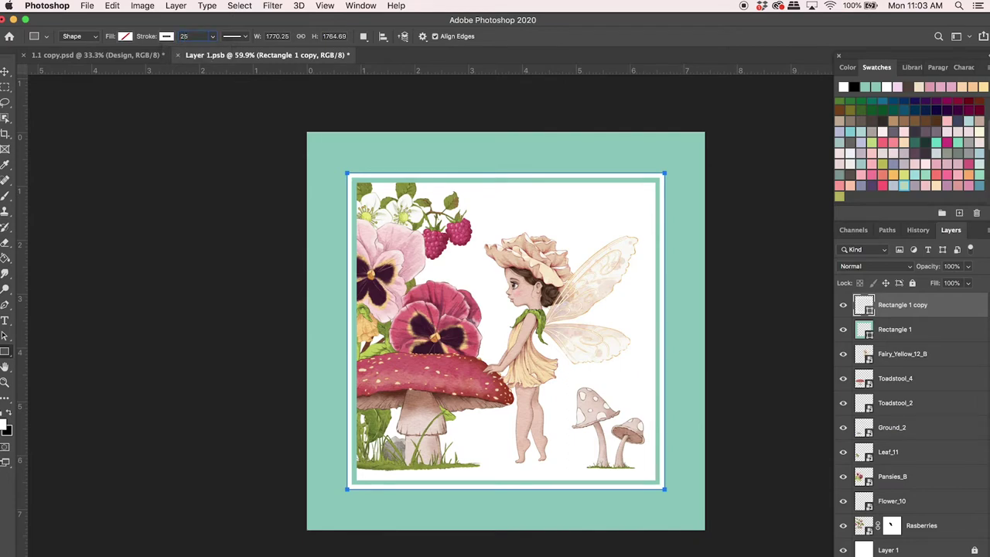
{"action": "key", "text": "Return"}
{"action": "left_click", "coordinate": [4, 70]}
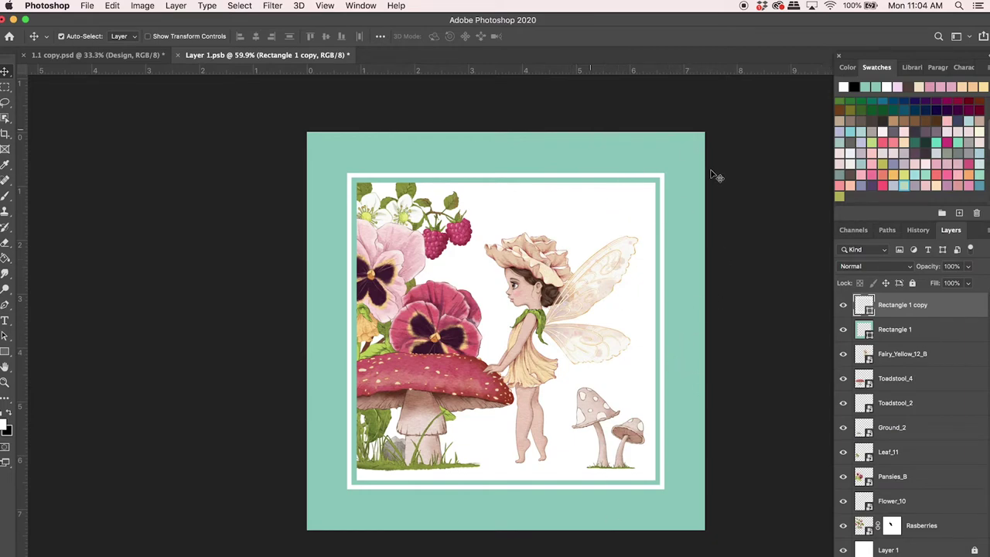
Step: Make Rectangle 1 the active layer, switch to Finder's Flowers folder, and select Rasberries.png, Lilac_1_C.png and Rose_2_E.png
{"action": "left_click", "coordinate": [921, 334]}
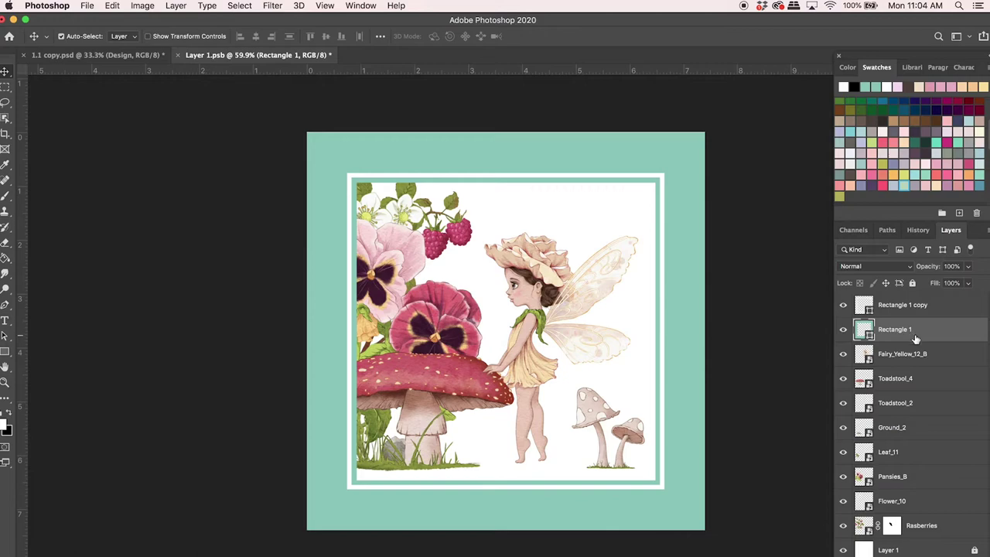
{"action": "key", "text": "shift+Tab"}
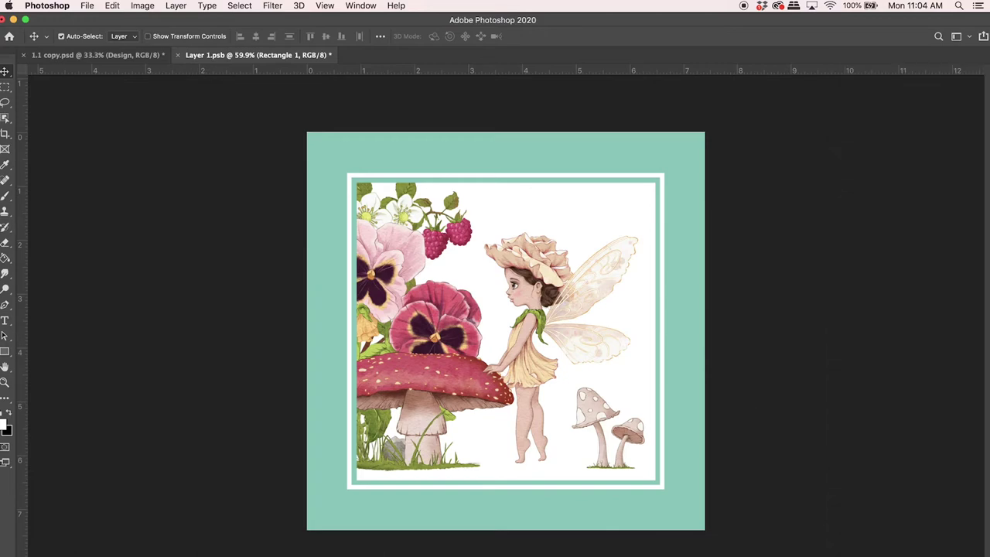
{"action": "key", "text": "super+Tab"}
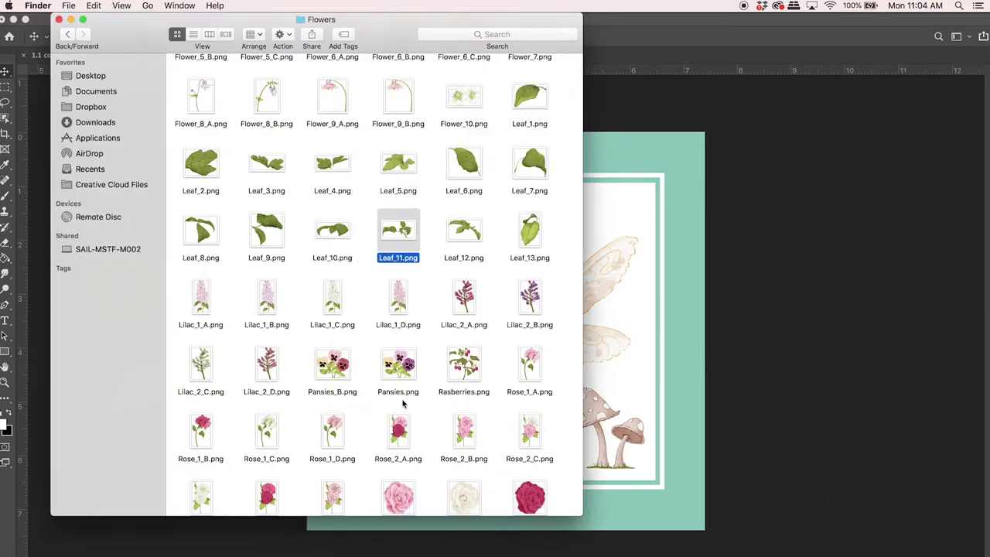
{"action": "left_click", "coordinate": [473, 368]}
{"action": "scroll", "coordinate": [482, 379], "scroll_direction": "down", "scroll_amount": 5}
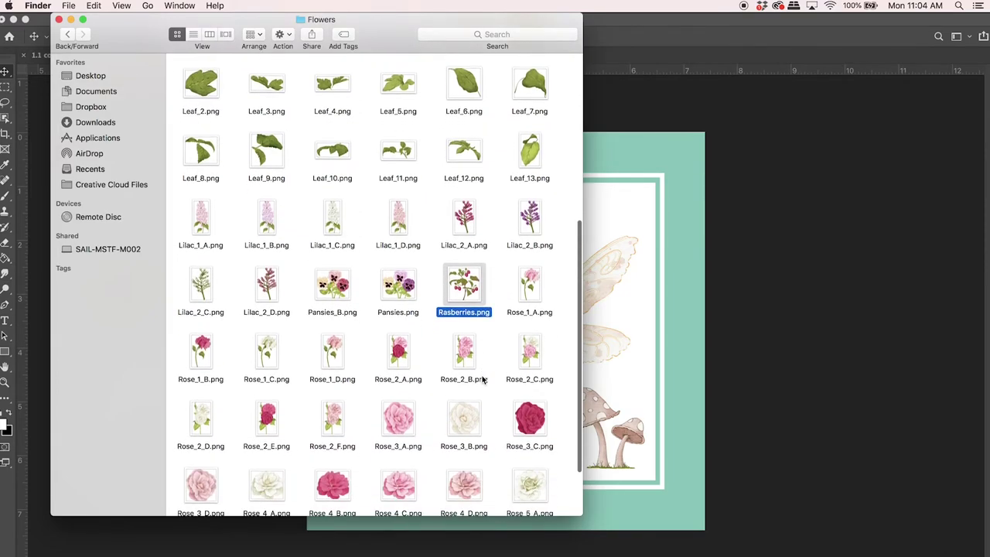
{"action": "scroll", "coordinate": [483, 379], "scroll_direction": "up", "scroll_amount": 2}
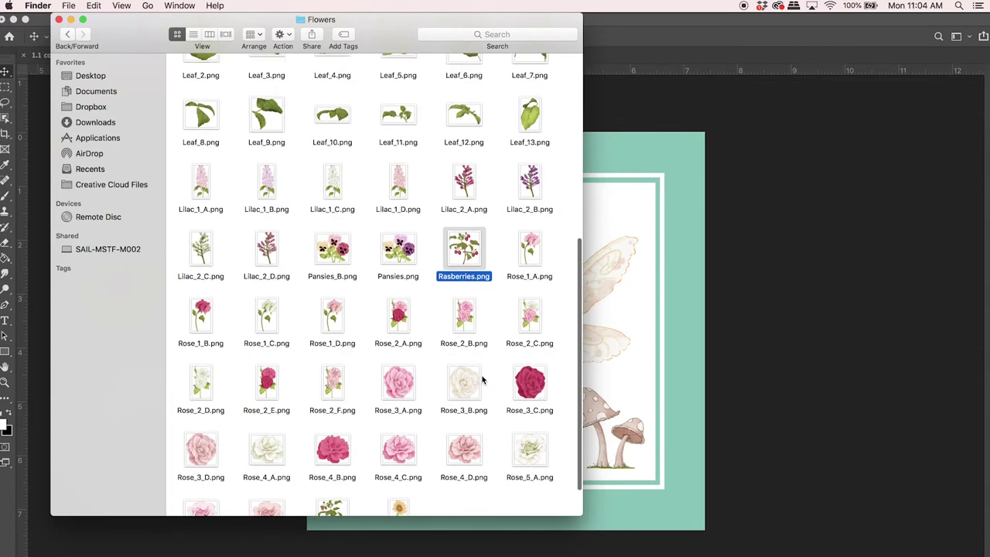
{"action": "scroll", "coordinate": [483, 379], "scroll_direction": "down", "scroll_amount": 1}
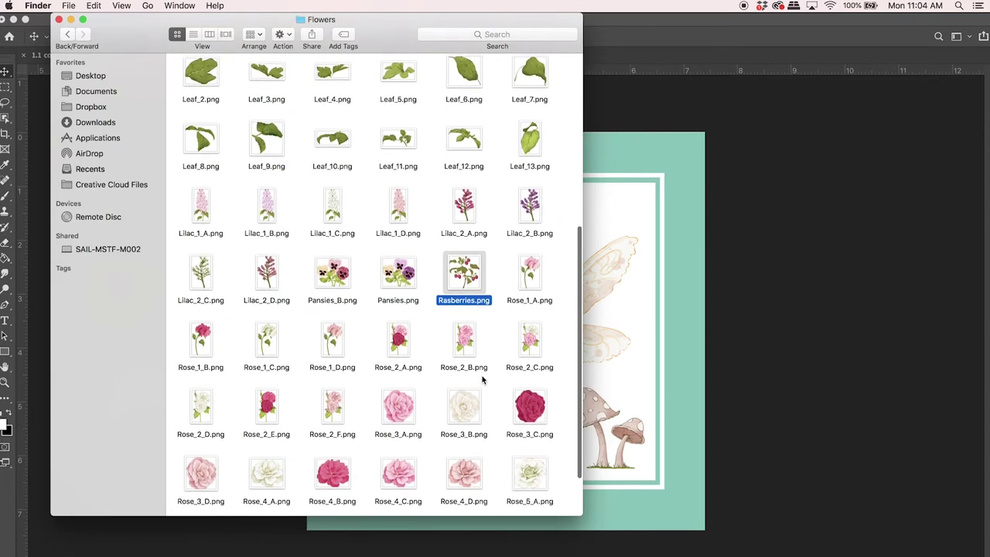
{"action": "scroll", "coordinate": [483, 379], "scroll_direction": "up", "scroll_amount": 1}
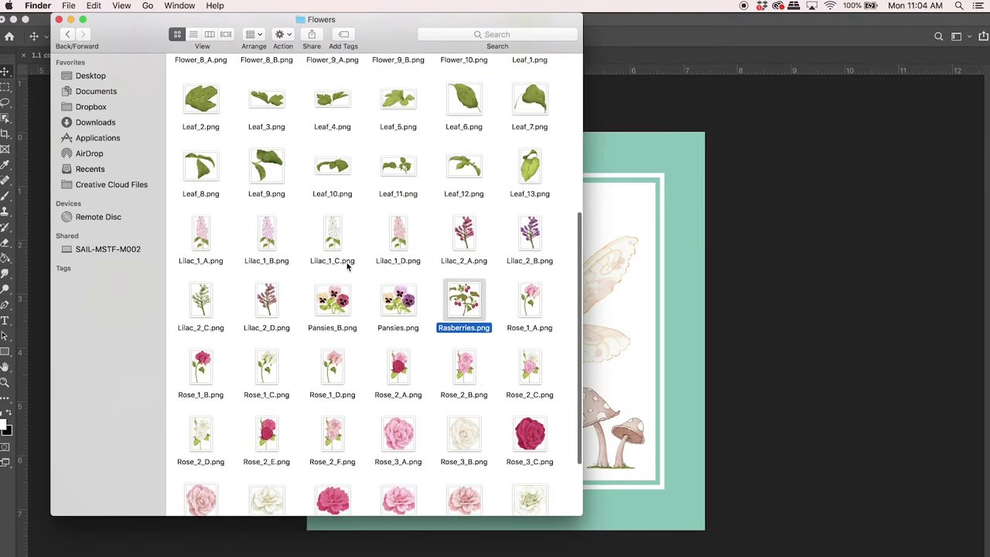
{"action": "left_click", "coordinate": [325, 236], "text": "super"}
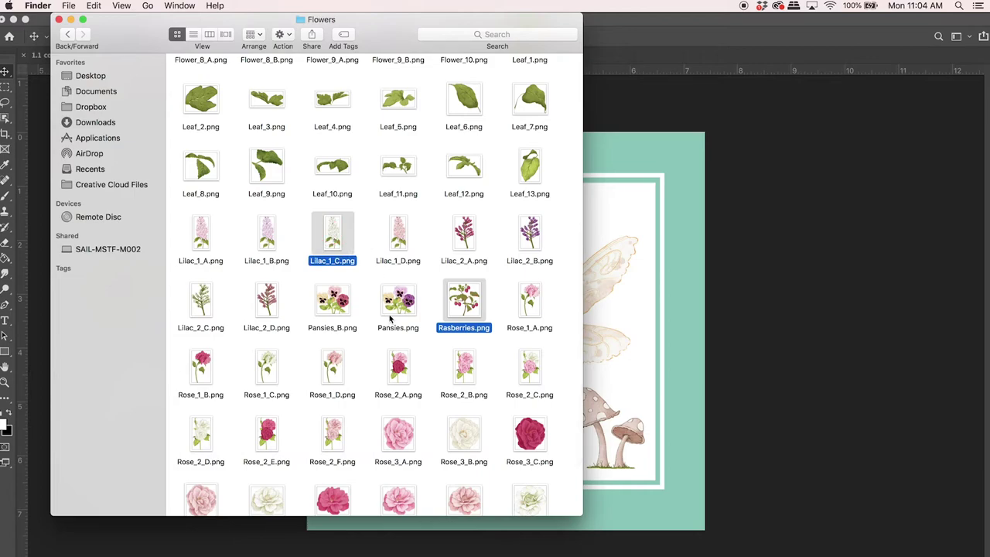
{"action": "scroll", "coordinate": [391, 317], "scroll_direction": "down", "scroll_amount": 3}
{"action": "scroll", "coordinate": [378, 409], "scroll_direction": "down", "scroll_amount": 1}
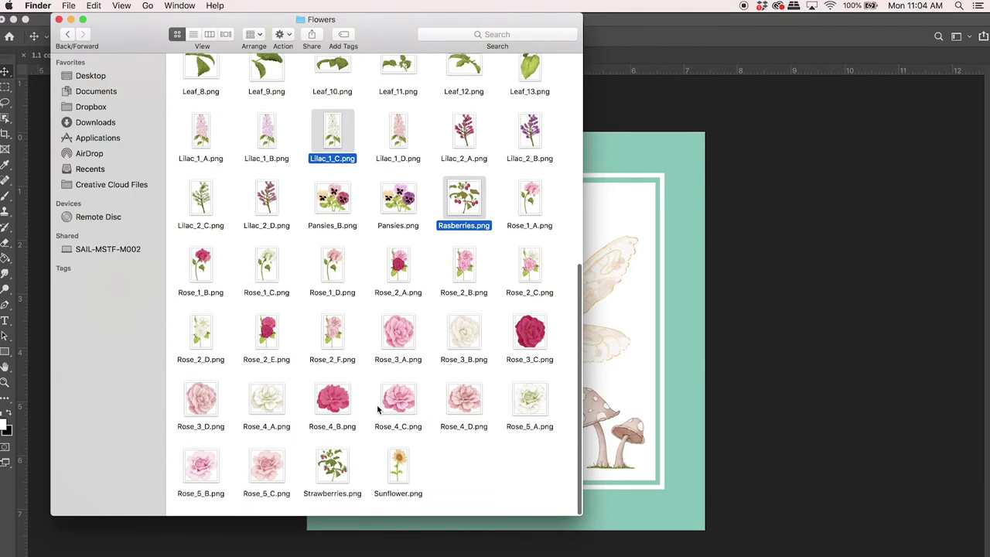
{"action": "scroll", "coordinate": [325, 408], "scroll_direction": "up", "scroll_amount": 1}
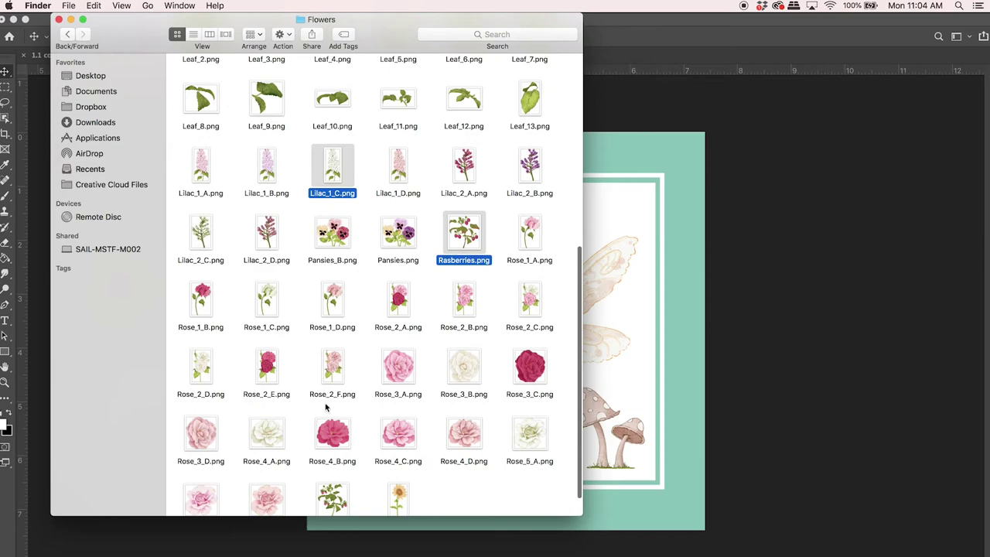
{"action": "scroll", "coordinate": [344, 394], "scroll_direction": "up", "scroll_amount": 1}
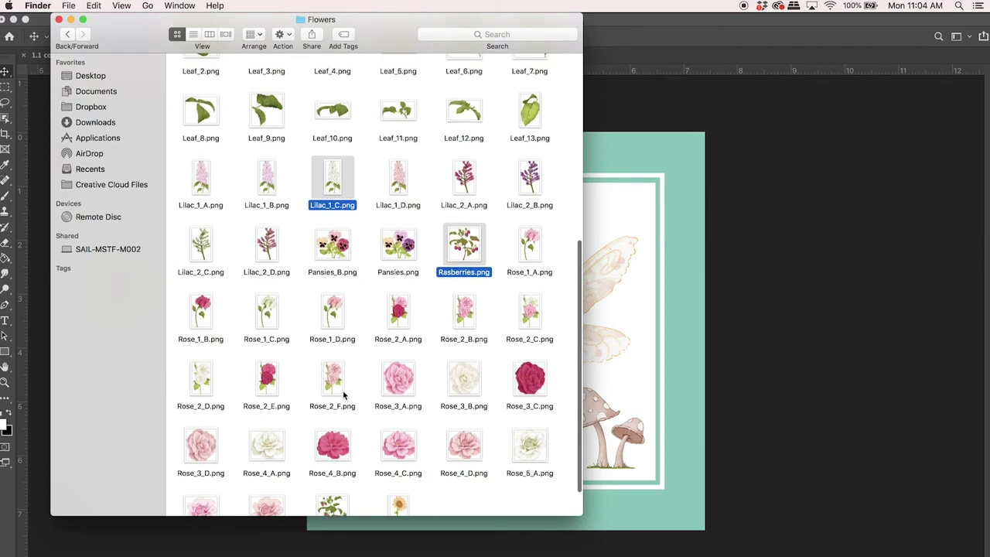
{"action": "left_click", "coordinate": [266, 378], "text": "super"}
Step: Add Flower_7.png, Achillea_B.png and Flower_3_A.png to the file selection and place all six images in the Photoshop document above Rectangle 1
{"action": "scroll", "coordinate": [340, 317], "scroll_direction": "up", "scroll_amount": 6}
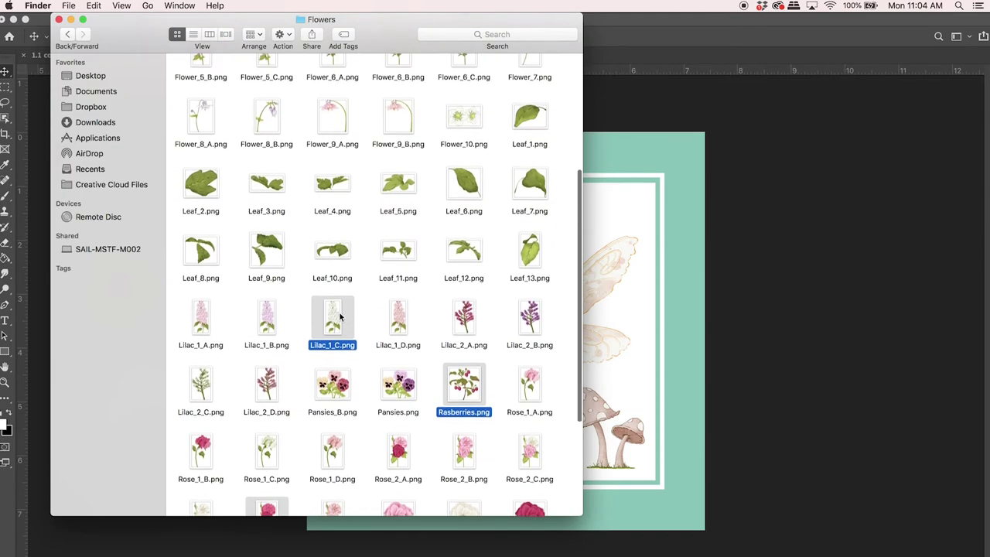
{"action": "scroll", "coordinate": [339, 316], "scroll_direction": "up", "scroll_amount": 4}
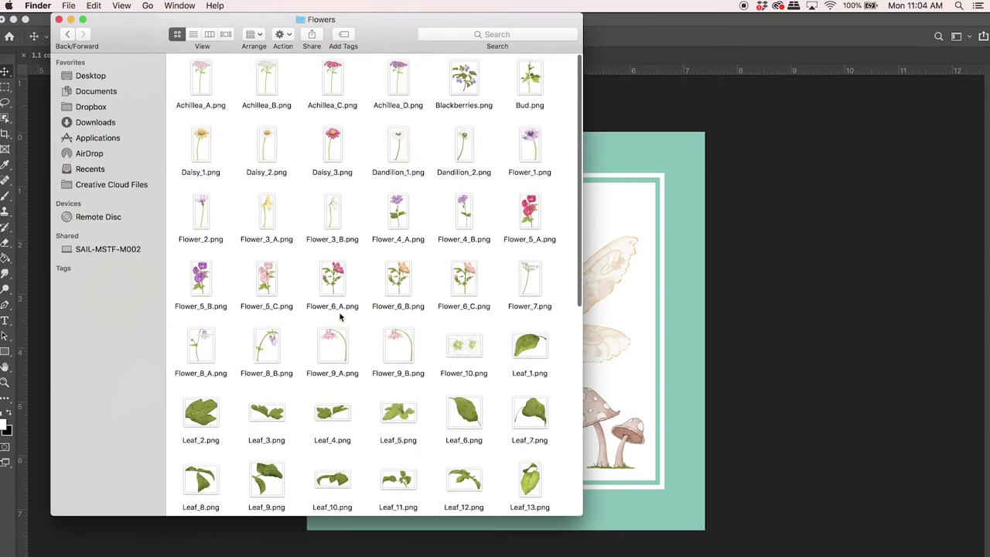
{"action": "left_click", "coordinate": [535, 282], "text": "super"}
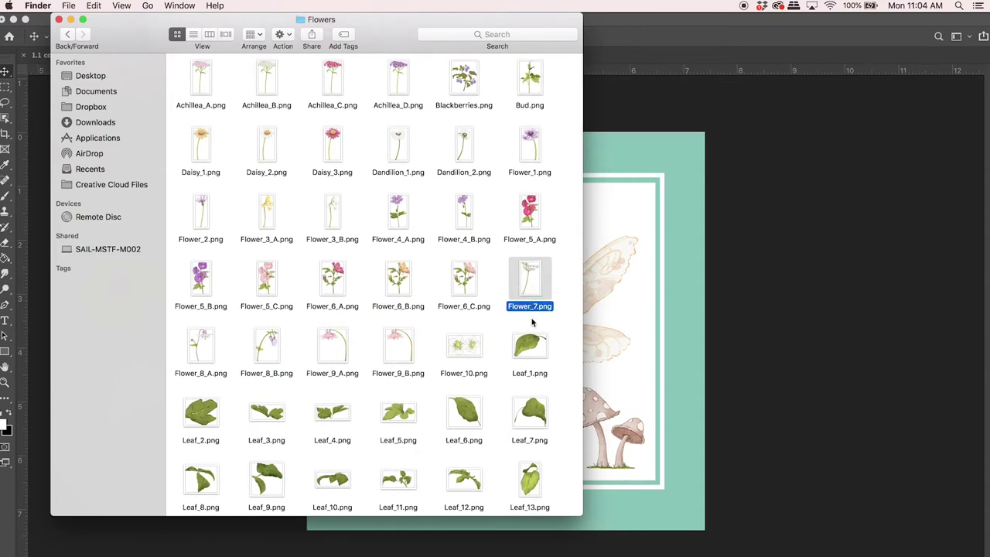
{"action": "scroll", "coordinate": [379, 291], "scroll_direction": "up", "scroll_amount": 1}
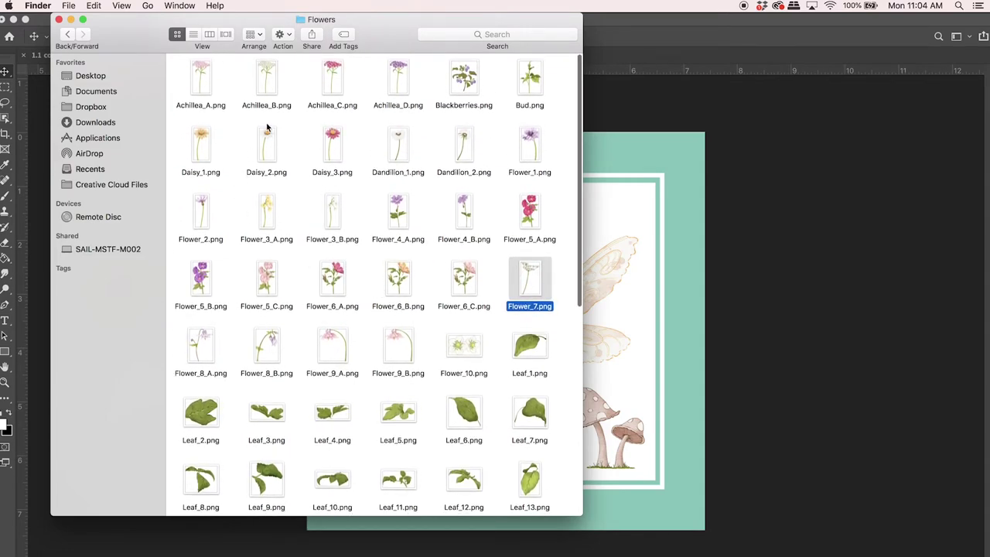
{"action": "left_click", "coordinate": [265, 81], "text": "super"}
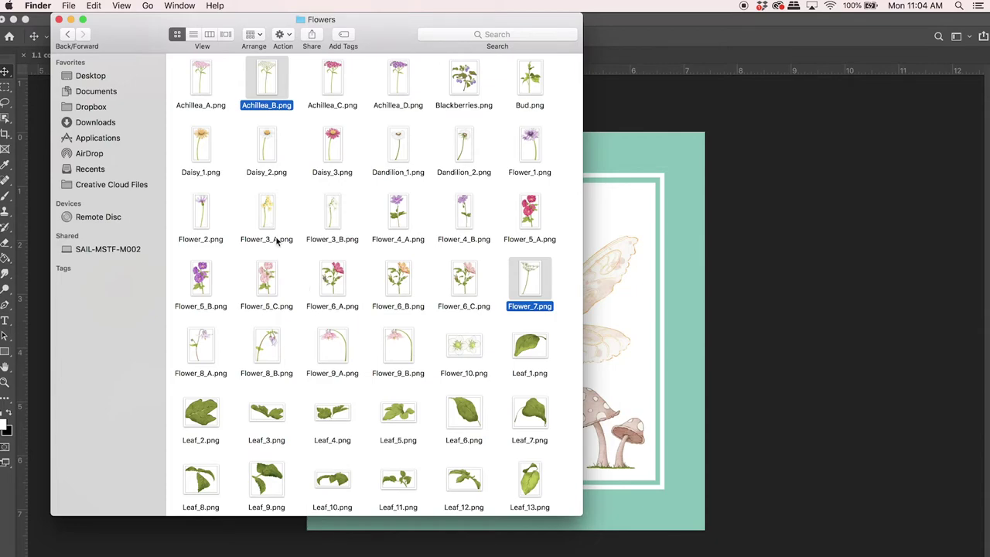
{"action": "left_click", "coordinate": [271, 205], "text": "super"}
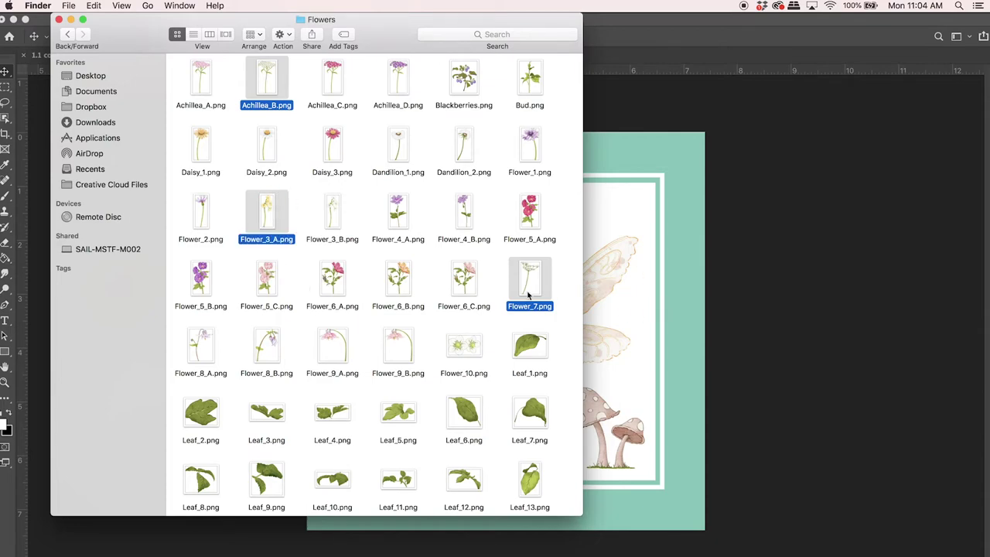
{"action": "left_click_drag", "start_coordinate": [524, 286], "coordinate": [639, 283]}
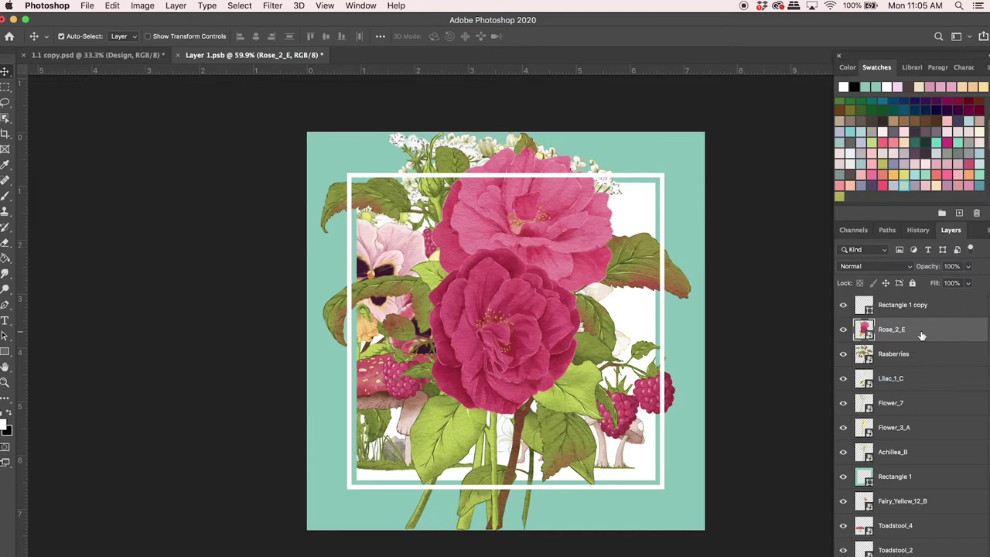
Step: Select the six placed flower layers, from Rose_2_E to Achillea_B, scale them down together and move them into the frame's upper-left corner
{"action": "left_click", "coordinate": [893, 452], "text": "shift"}
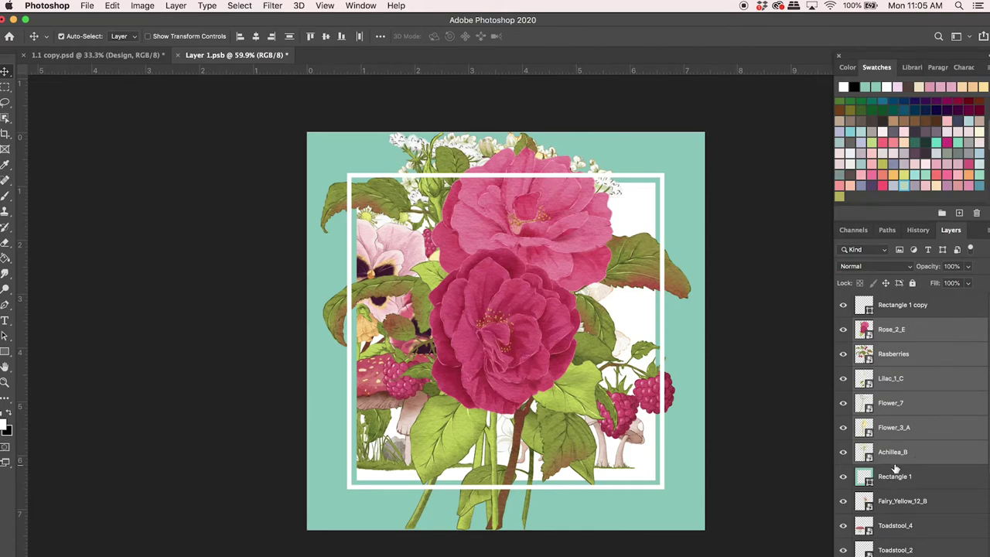
{"action": "key", "text": "super+t"}
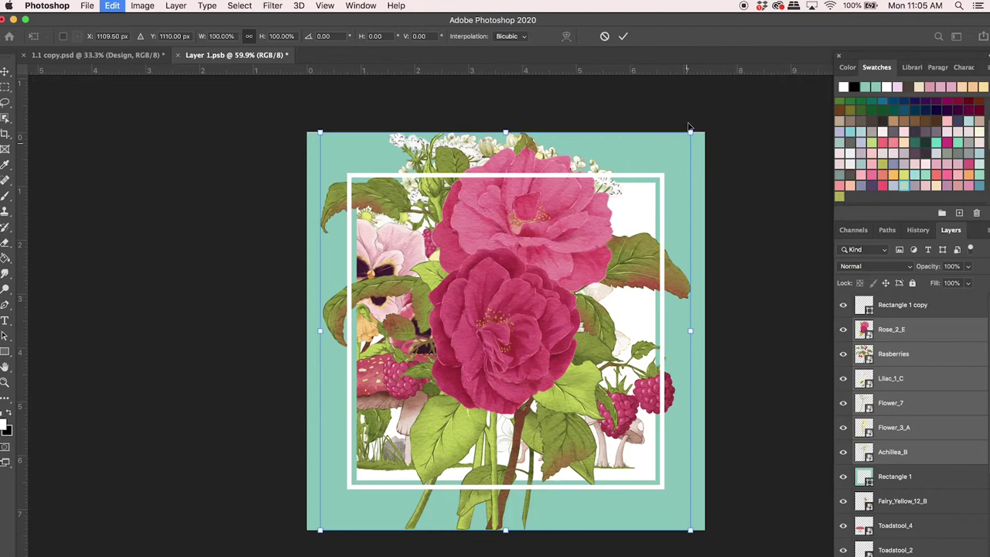
{"action": "left_click_drag", "start_coordinate": [689, 130], "coordinate": [477, 306]}
{"action": "left_click_drag", "start_coordinate": [439, 424], "coordinate": [372, 212]}
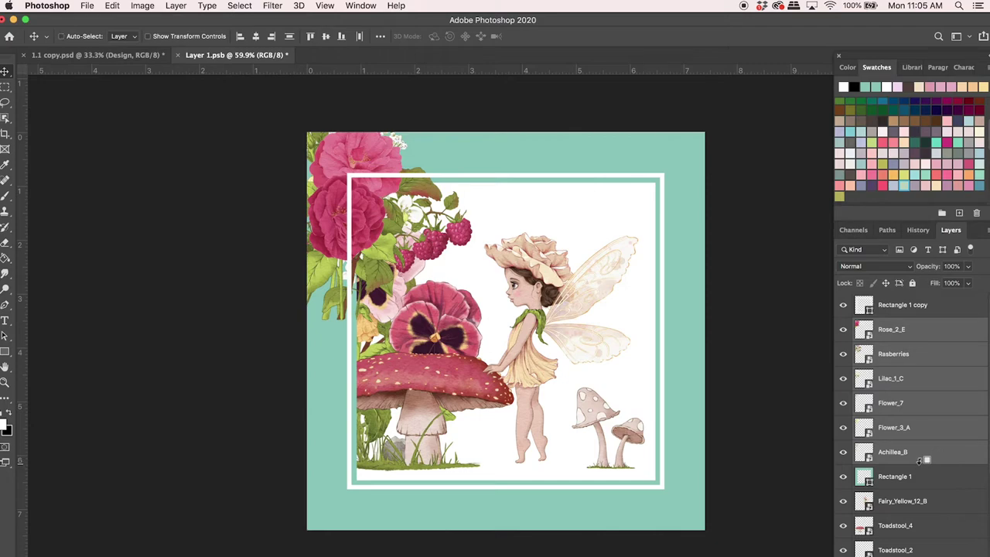
Step: Clip Achillea_B, Flower_3_A, Flower_7, Lilac_1_C, Rasberries and Rose_2_E to the mint frame Rectangle 1
{"action": "left_click", "coordinate": [918, 459], "text": "alt"}
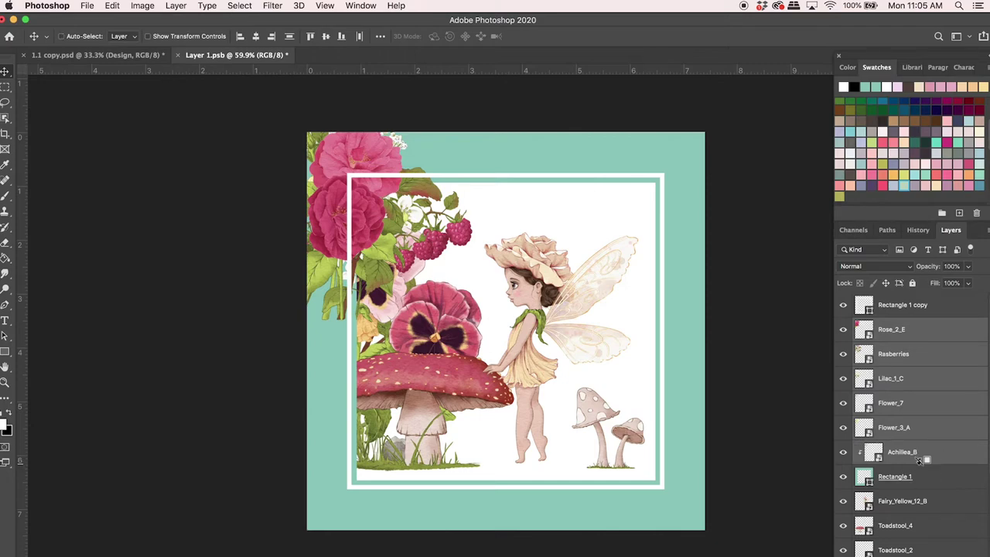
{"action": "left_click", "coordinate": [921, 440], "text": "alt"}
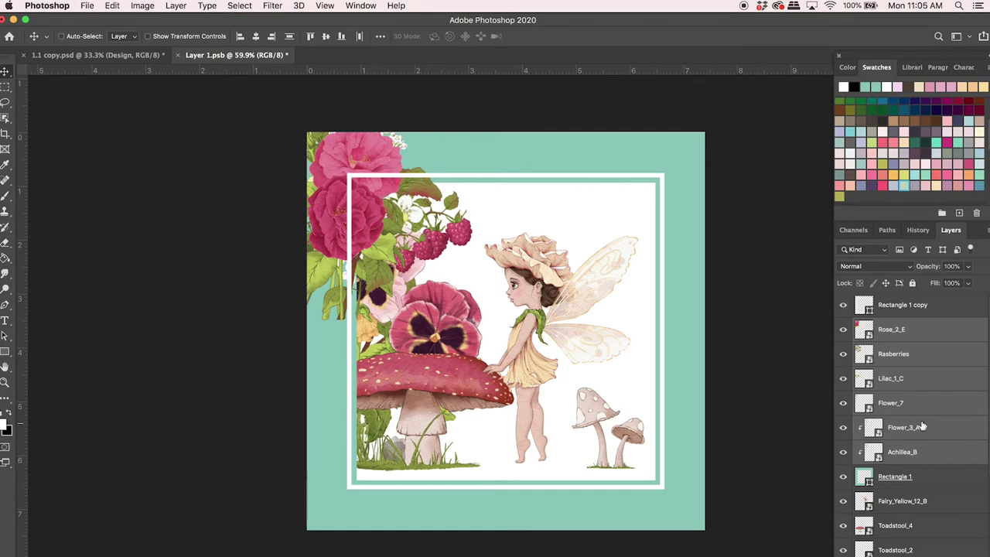
{"action": "left_click", "coordinate": [925, 413], "text": "alt"}
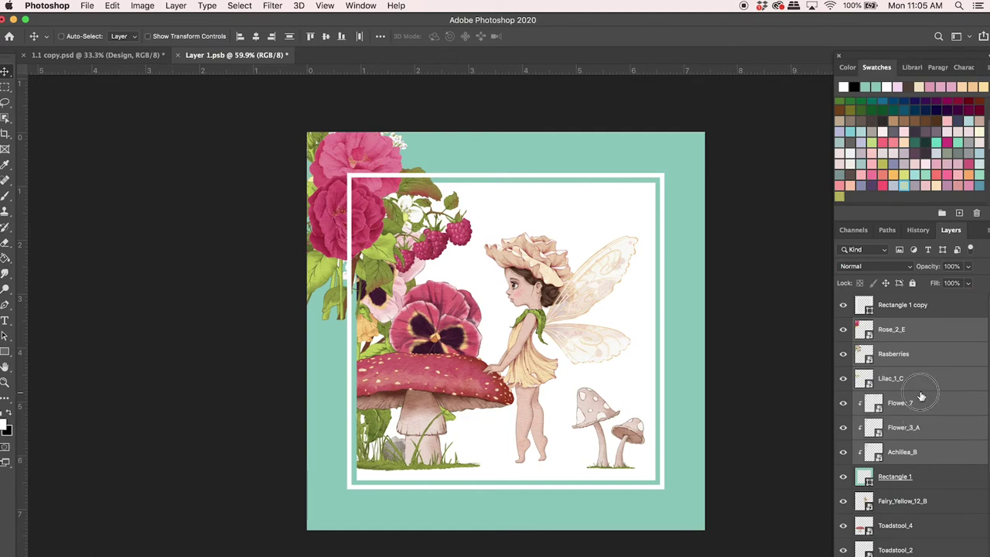
{"action": "left_click", "coordinate": [922, 389], "text": "alt"}
{"action": "left_click", "coordinate": [922, 363], "text": "alt"}
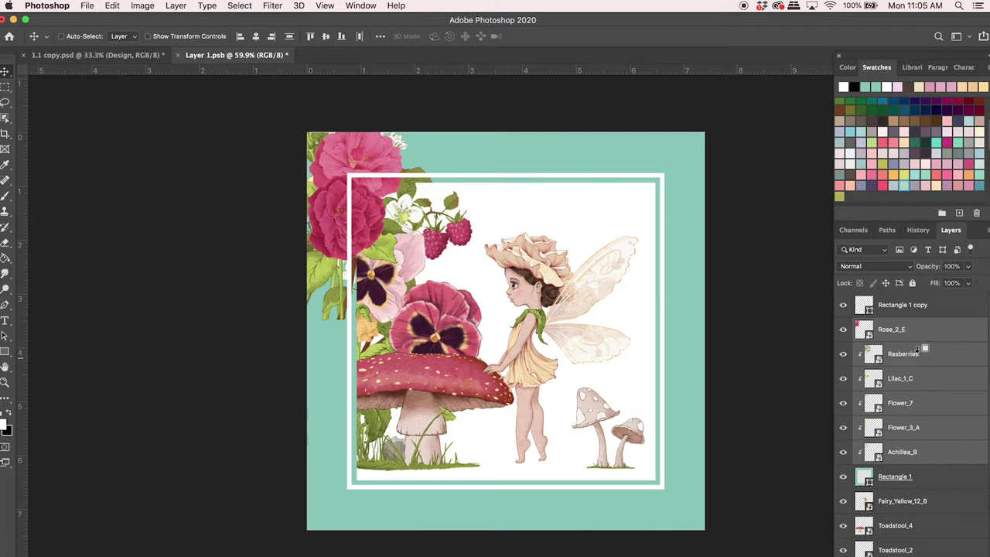
{"action": "left_click", "coordinate": [915, 341], "text": "alt"}
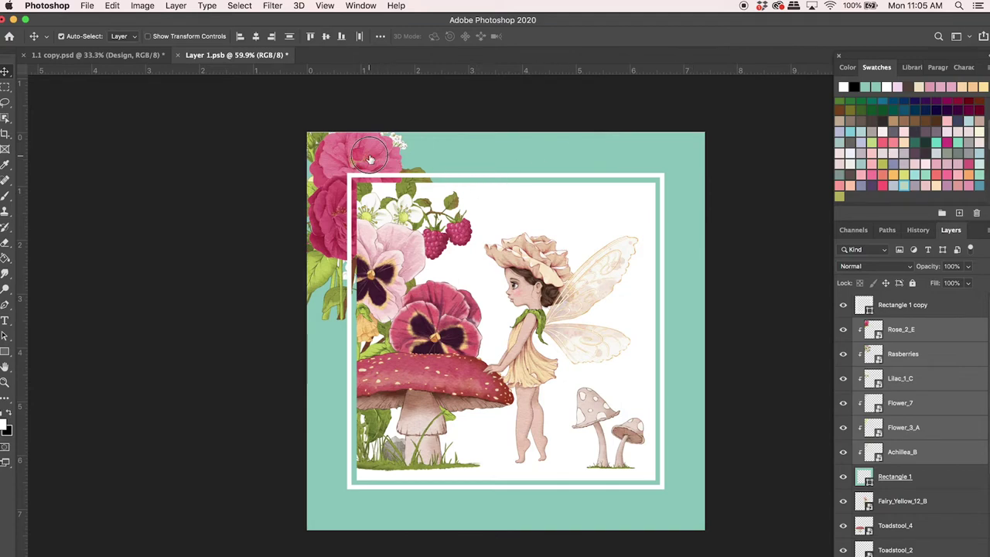
Step: Shift the clipped flower cluster further toward the frame's left edge and deselect the group of flower layers
{"action": "left_click_drag", "start_coordinate": [349, 186], "coordinate": [366, 161]}
{"action": "left_click", "coordinate": [498, 148]}
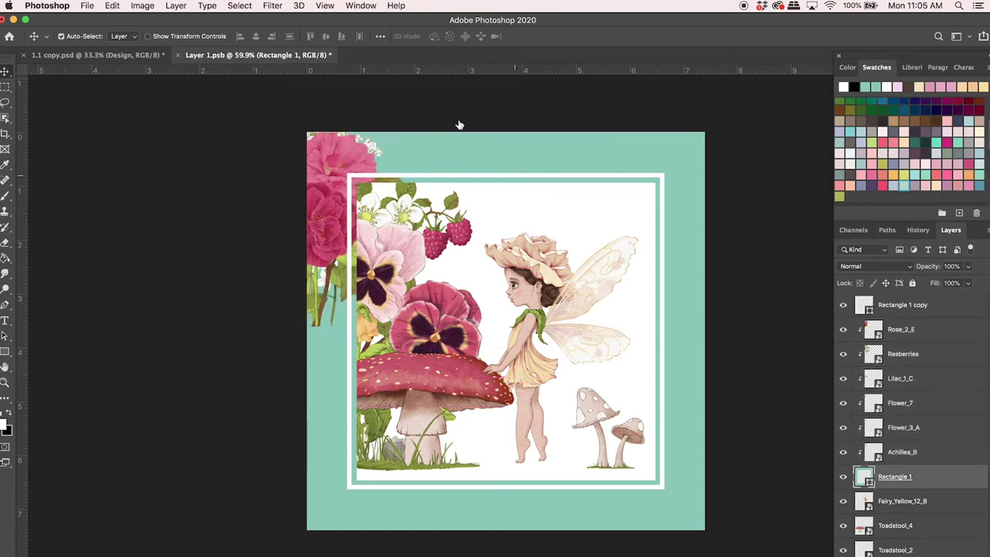
Step: Move Flower_7 to the right along the frame's top border and Lilac_1_C down the left border
{"action": "left_click", "coordinate": [410, 140]}
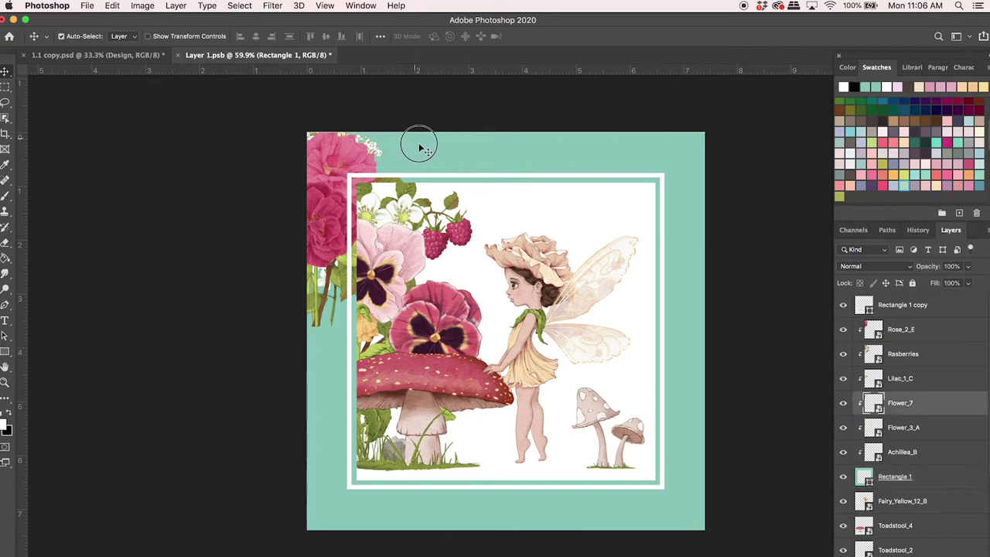
{"action": "left_click_drag", "start_coordinate": [379, 146], "coordinate": [470, 152]}
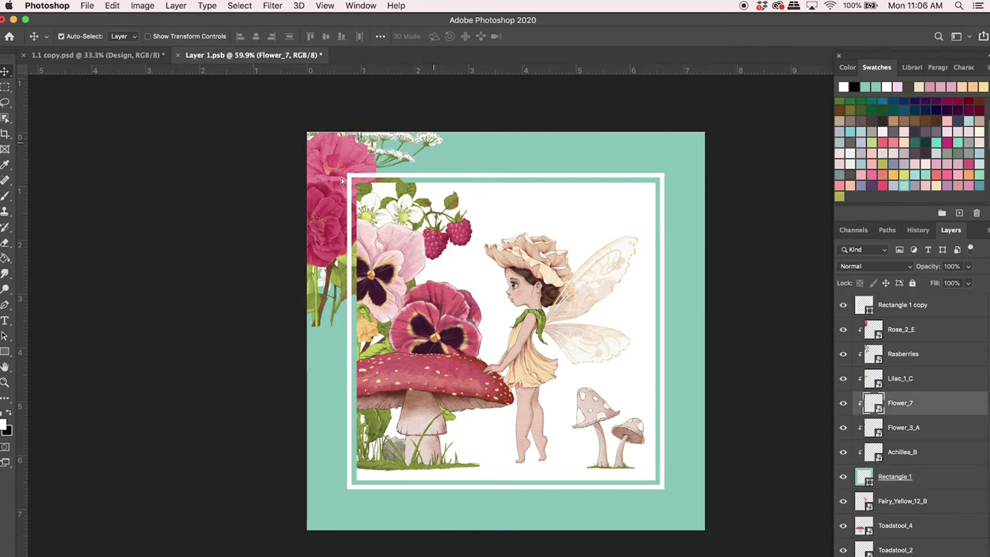
{"action": "left_click_drag", "start_coordinate": [322, 305], "coordinate": [317, 432]}
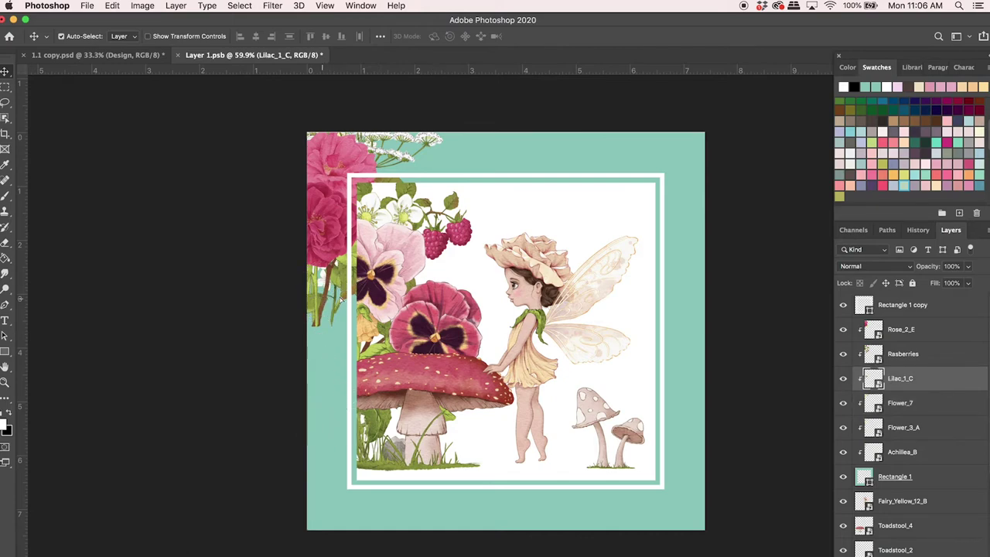
{"action": "mouse_move", "coordinate": [345, 372]}
{"action": "left_mouse_down"}
{"action": "mouse_move", "coordinate": [363, 379]}
{"action": "mouse_move", "coordinate": [327, 371]}
{"action": "mouse_move", "coordinate": [342, 389]}
{"action": "left_mouse_up"}
Step: Move Rose_2_E to the frame's upper-right corner and rotate it to -17.5°
{"action": "left_click_drag", "start_coordinate": [328, 234], "coordinate": [691, 208]}
{"action": "key", "text": "super+t"}
{"action": "left_click_drag", "start_coordinate": [777, 128], "coordinate": [742, 107]}
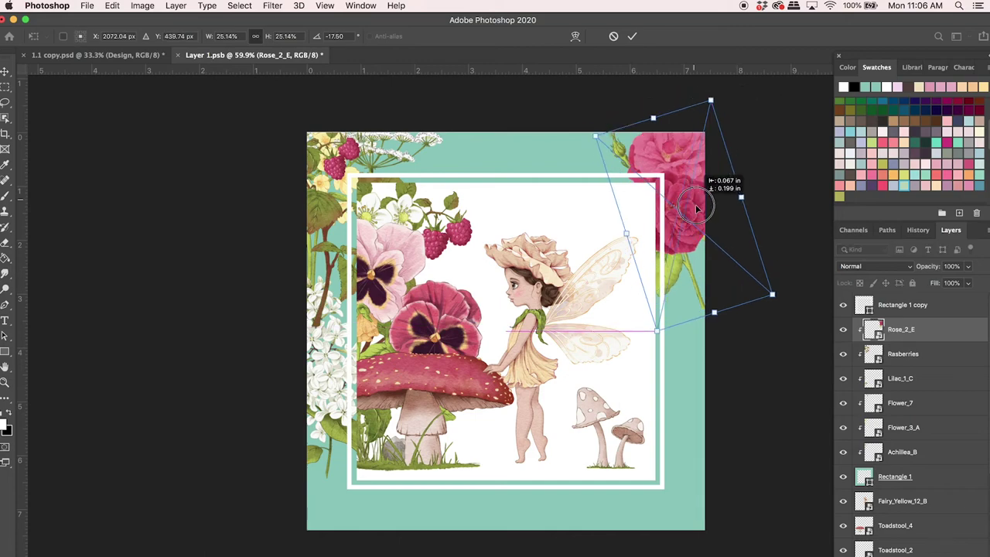
{"action": "key", "text": "Escape"}
Step: Move the Rasberries to the frame's lower-left corner and position Flower_3_A in the upper-left corner
{"action": "mouse_move", "coordinate": [330, 166]}
{"action": "left_mouse_down"}
{"action": "mouse_move", "coordinate": [328, 489]}
{"action": "mouse_move", "coordinate": [324, 209]}
{"action": "mouse_move", "coordinate": [313, 259]}
{"action": "mouse_move", "coordinate": [326, 168]}
{"action": "left_mouse_up"}
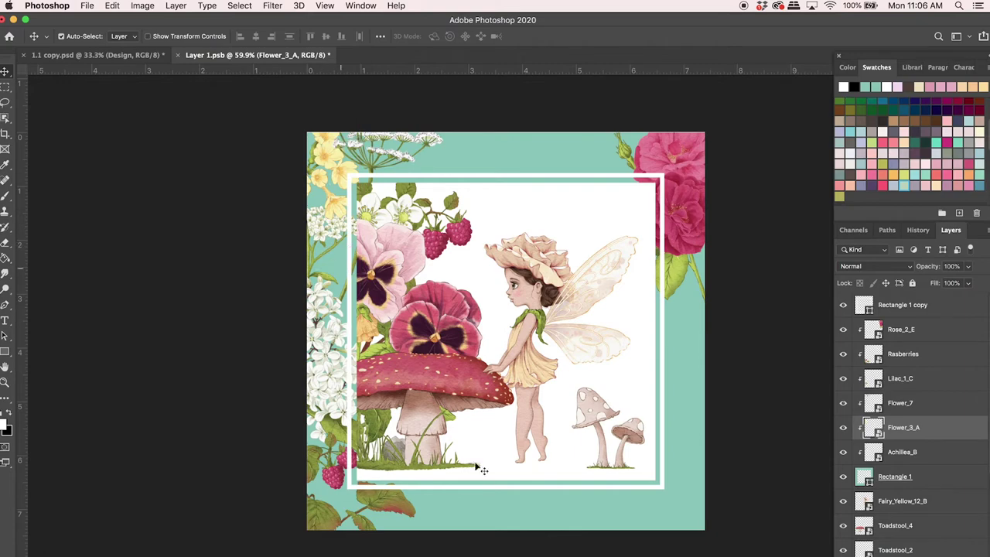
Step: Duplicate Rose_2_E in the upper-right corner and clip the copy to the mint frame as well
{"action": "left_click", "coordinate": [854, 329]}
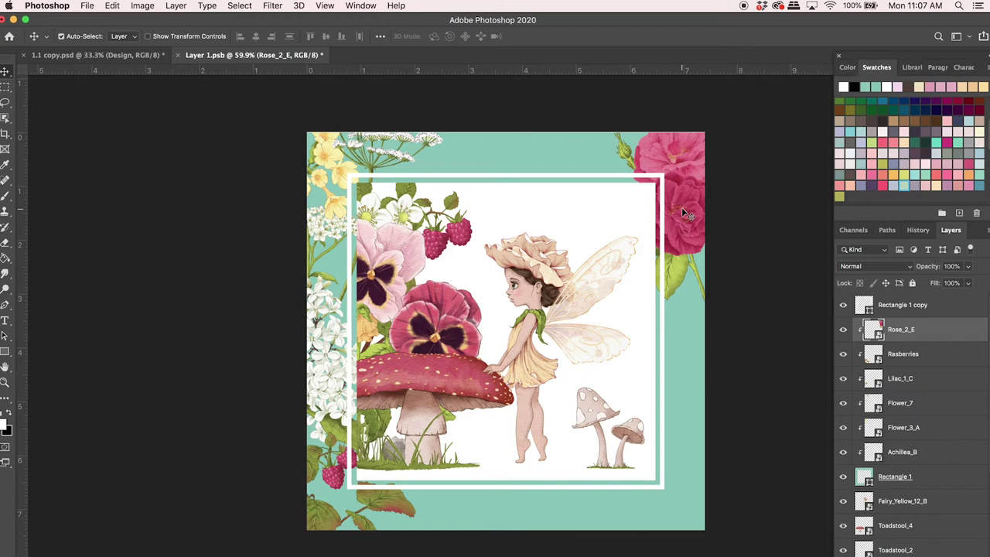
{"action": "left_click_drag", "start_coordinate": [685, 214], "coordinate": [680, 224]}
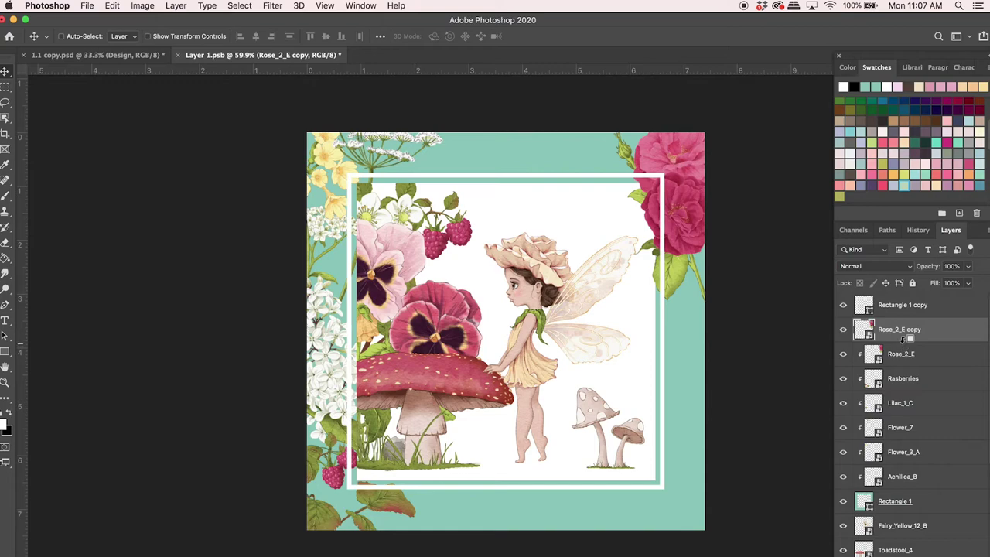
{"action": "left_click_drag", "start_coordinate": [903, 338], "coordinate": [903, 337]}
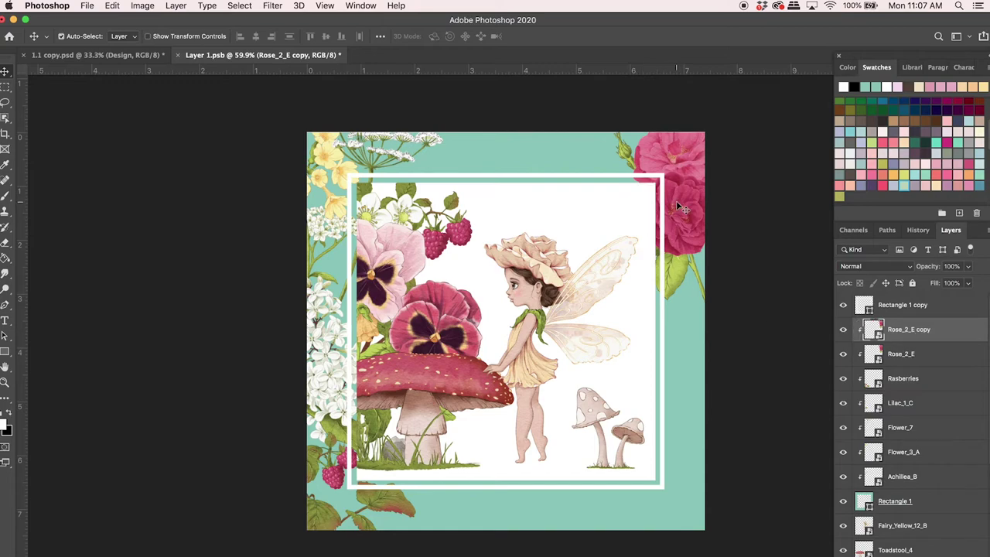
Step: Move the Rose_2_E copy to the bottom border near the frame's lower-left corner and rotate it to lie along the edge
{"action": "key", "text": "ctrl+t"}
{"action": "left_click_drag", "start_coordinate": [647, 227], "coordinate": [396, 532]}
{"action": "left_click_drag", "start_coordinate": [373, 444], "coordinate": [475, 504]}
{"action": "key", "text": "Return"}
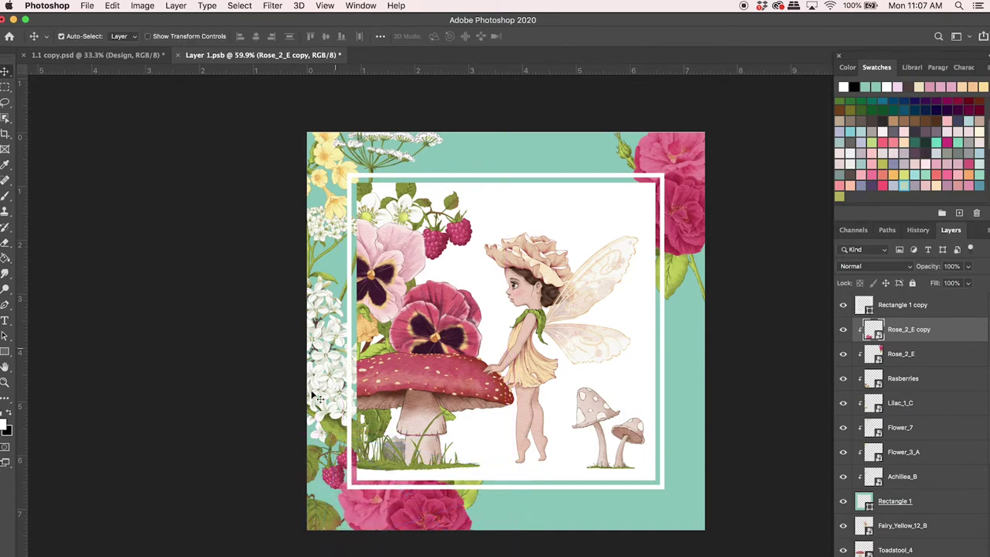
Step: Place a clipped duplicate of Lilac_1_C in the frame's lower-right corner, scaled to 29.08% and rotated to 18.12°
{"action": "left_click", "coordinate": [347, 365]}
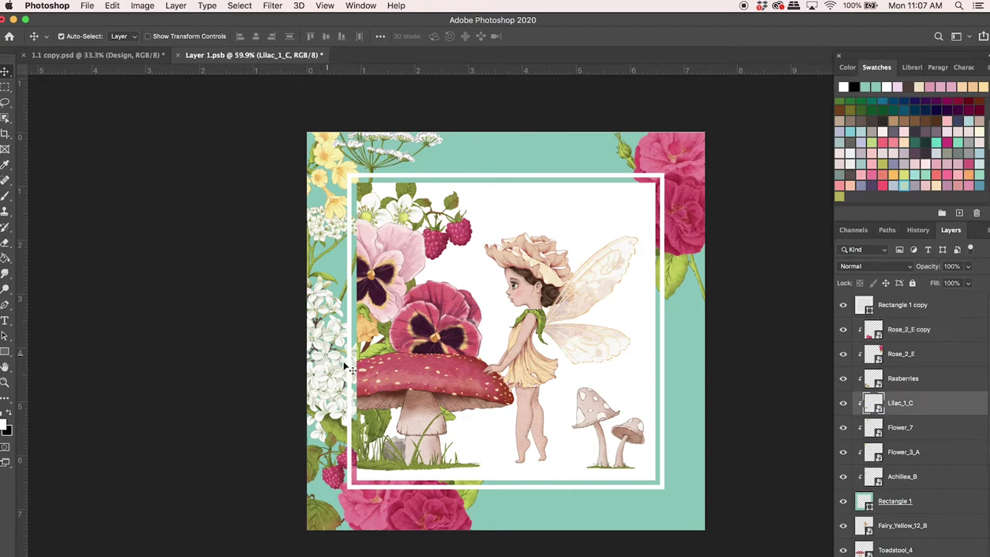
{"action": "key", "text": "super+j"}
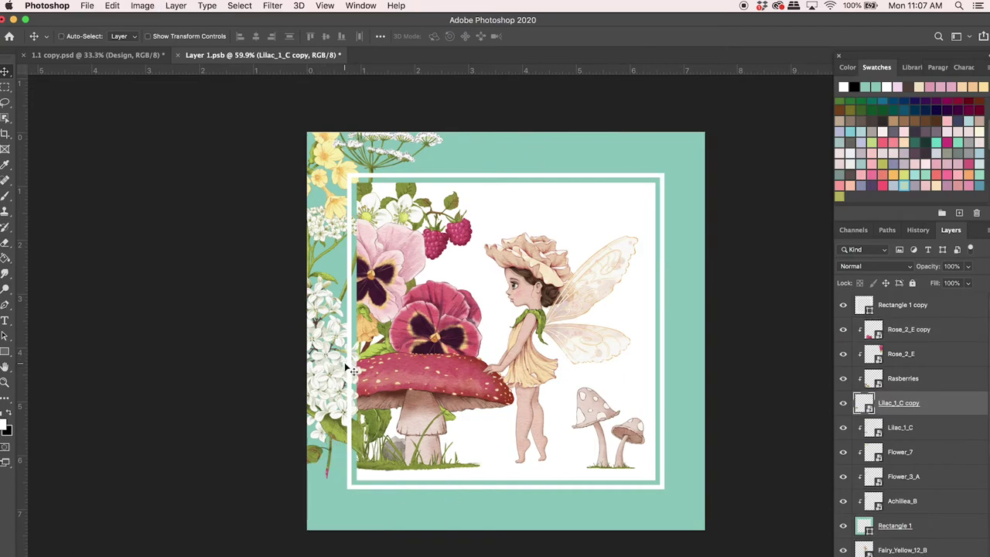
{"action": "left_click", "coordinate": [903, 417], "text": "alt"}
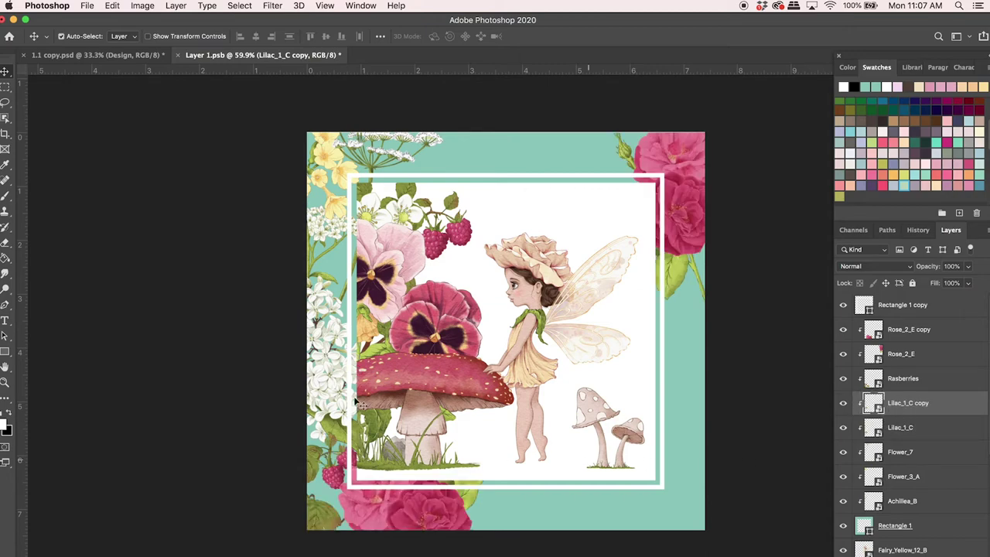
{"action": "key", "text": "super+t"}
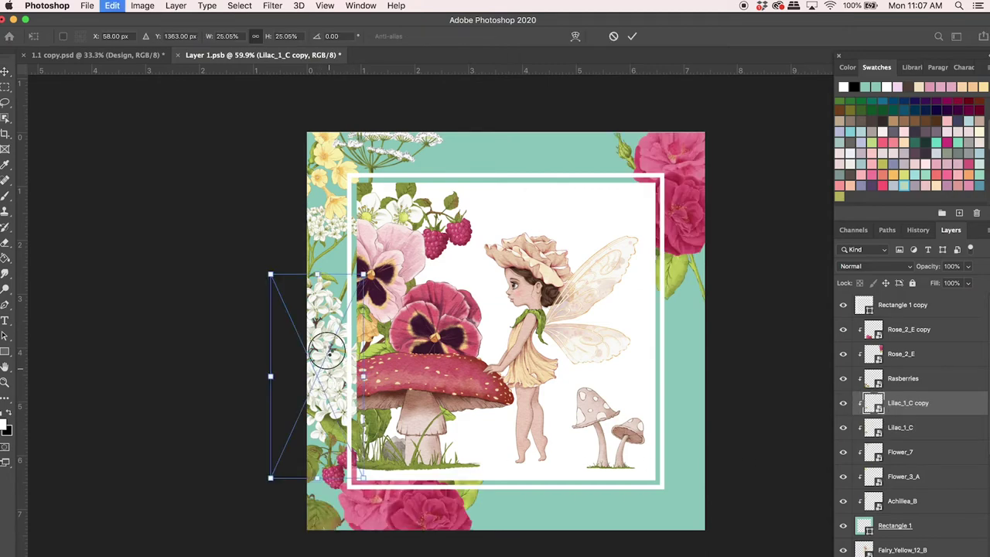
{"action": "left_click_drag", "start_coordinate": [327, 354], "coordinate": [668, 486]}
{"action": "left_click_drag", "start_coordinate": [707, 416], "coordinate": [776, 364]}
{"action": "key", "text": "Return"}
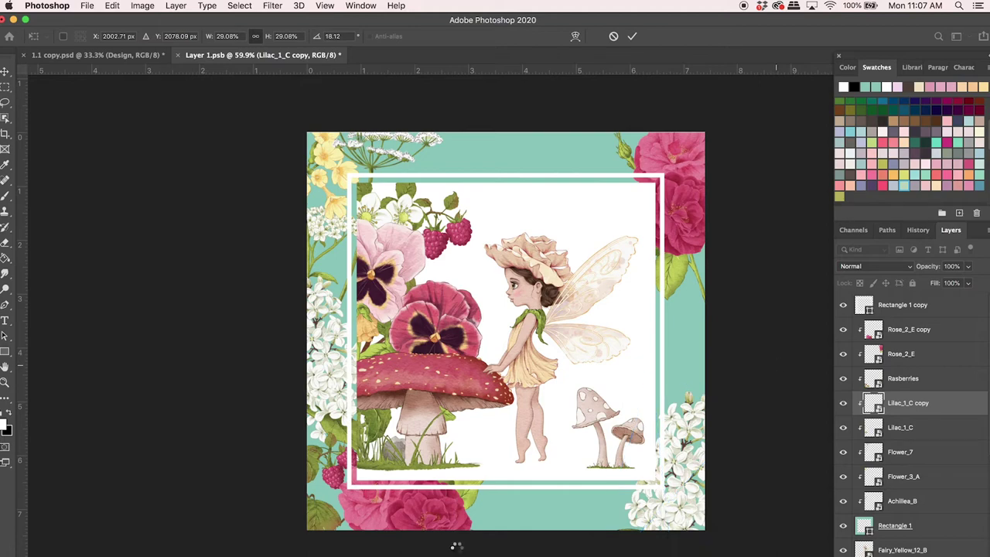
Step: Duplicate Flower_3_A, clip the copy to the mint frame, and position it on the bottom border beside the lower-right lilac
{"action": "left_click", "coordinate": [330, 162]}
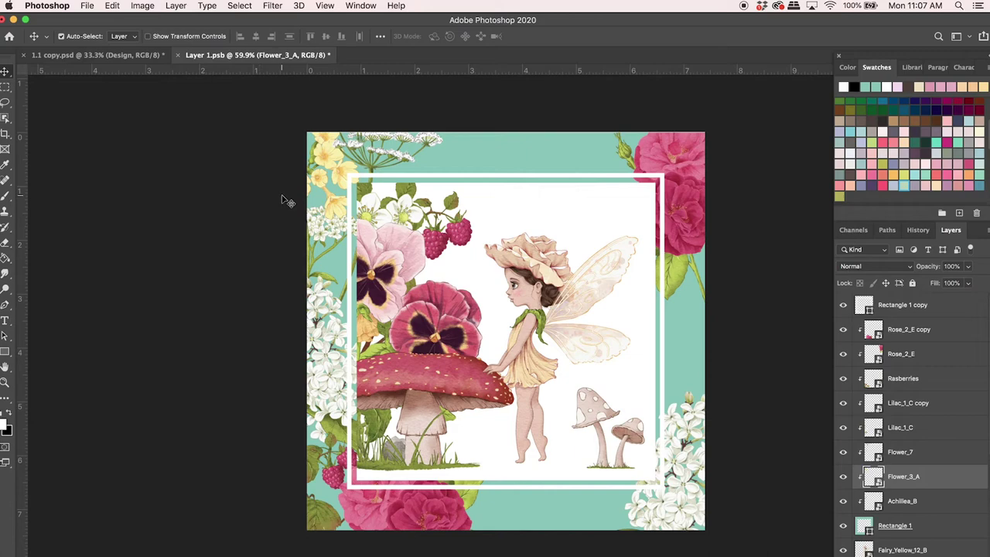
{"action": "key", "text": "super+j"}
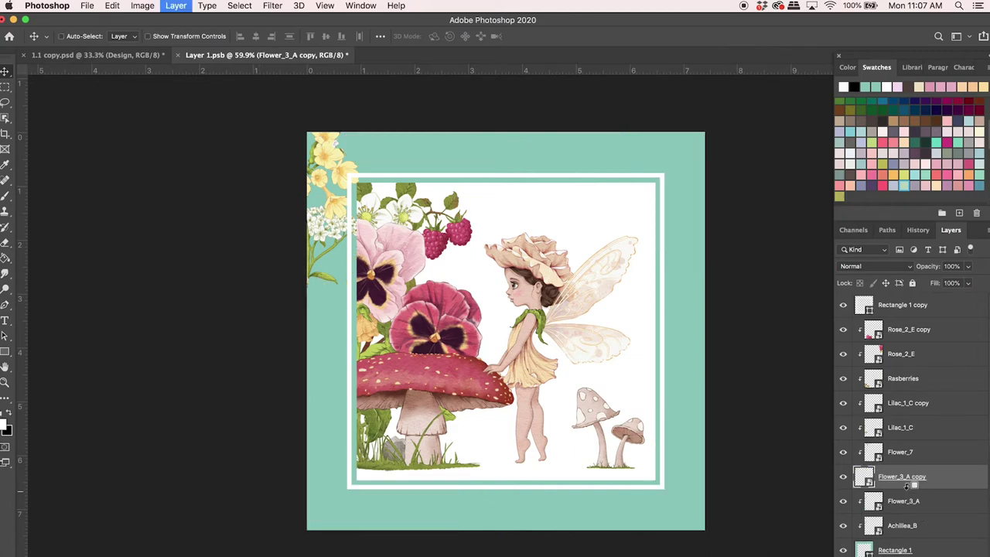
{"action": "left_click_drag", "start_coordinate": [334, 167], "coordinate": [605, 487]}
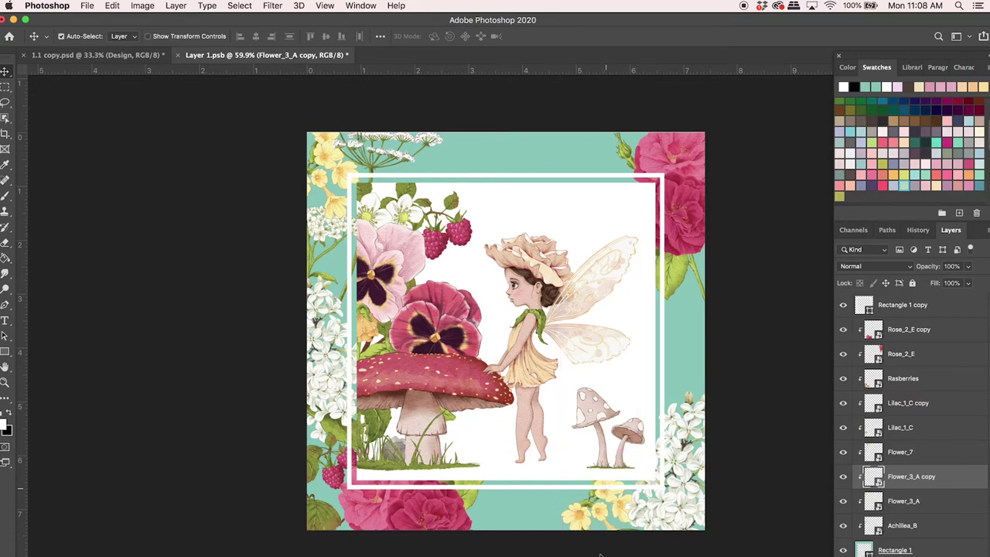
Step: Duplicate Flower_7, clip the copy to the mint frame, and fill the bottom-border gap between the roses and yellow flowers with it
{"action": "left_click", "coordinate": [398, 155]}
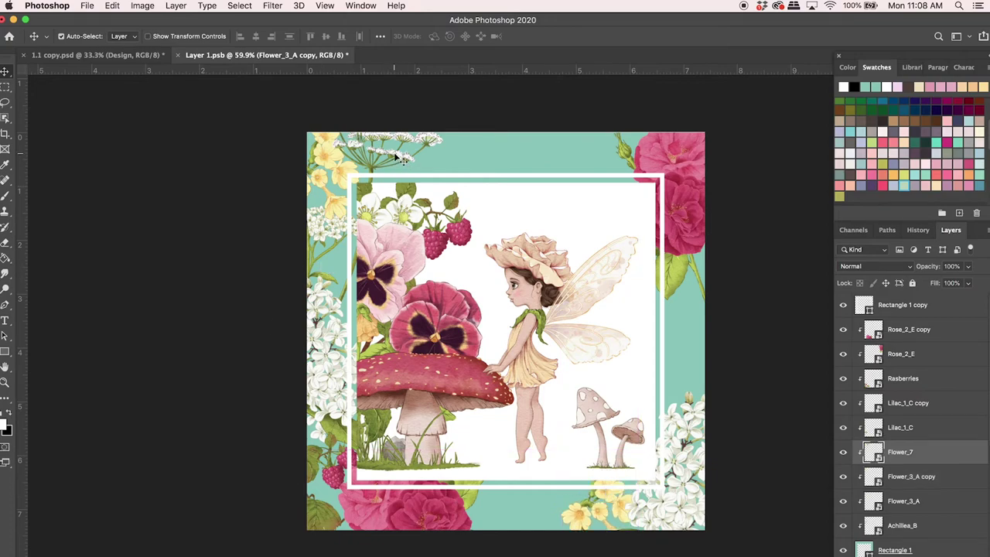
{"action": "key", "text": "super+j"}
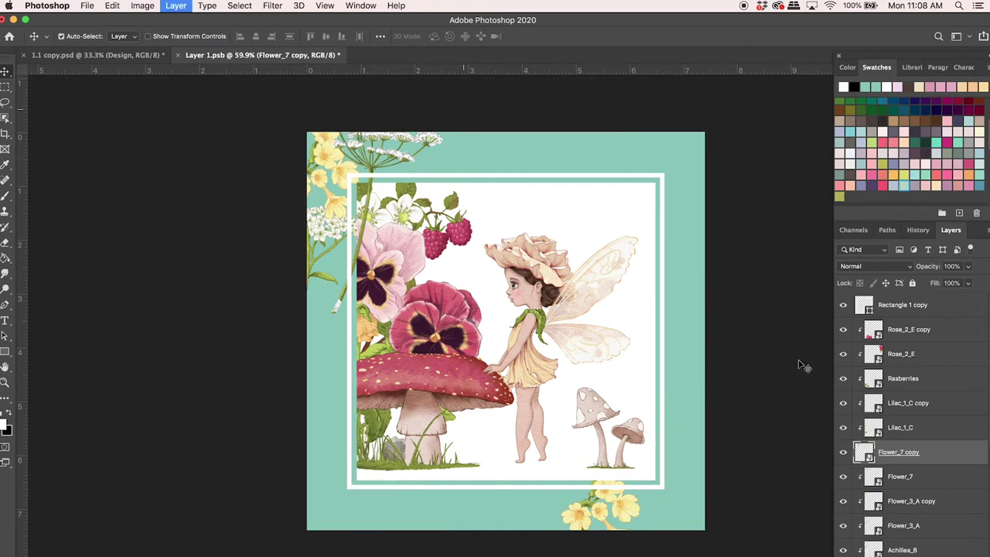
{"action": "left_click_drag", "start_coordinate": [900, 461], "coordinate": [901, 469]}
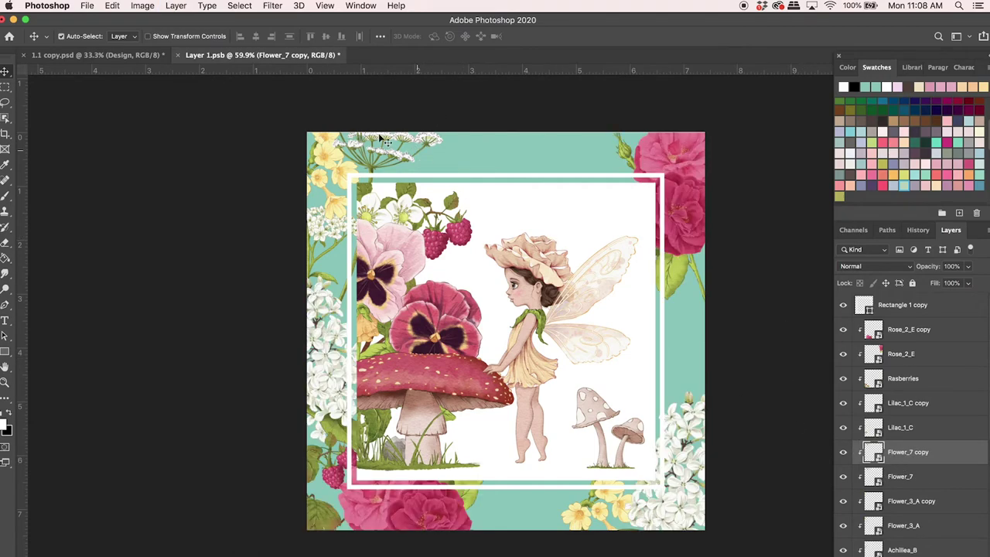
{"action": "left_click_drag", "start_coordinate": [382, 138], "coordinate": [436, 146]}
{"action": "left_click_drag", "start_coordinate": [586, 221], "coordinate": [534, 511]}
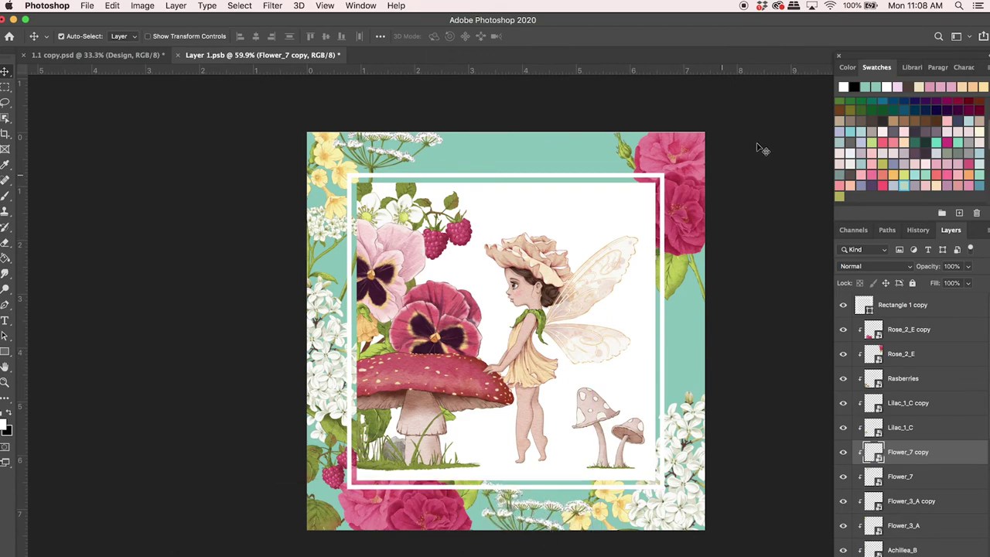
{"action": "key", "text": "super+alt+a"}
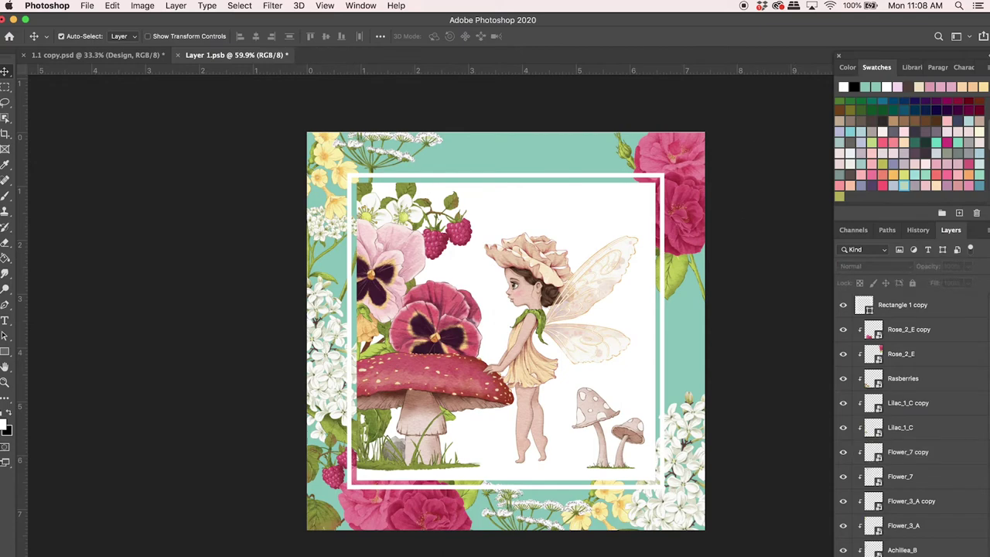
Step: Duplicate the Rasberries layer and clip the copy to the mint frame
{"action": "left_click", "coordinate": [323, 528]}
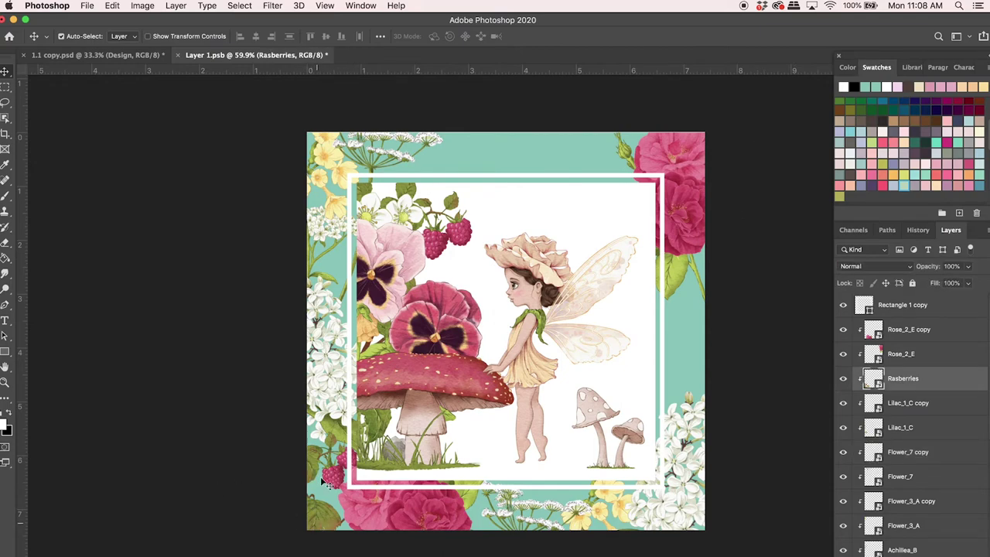
{"action": "key", "text": "super+j"}
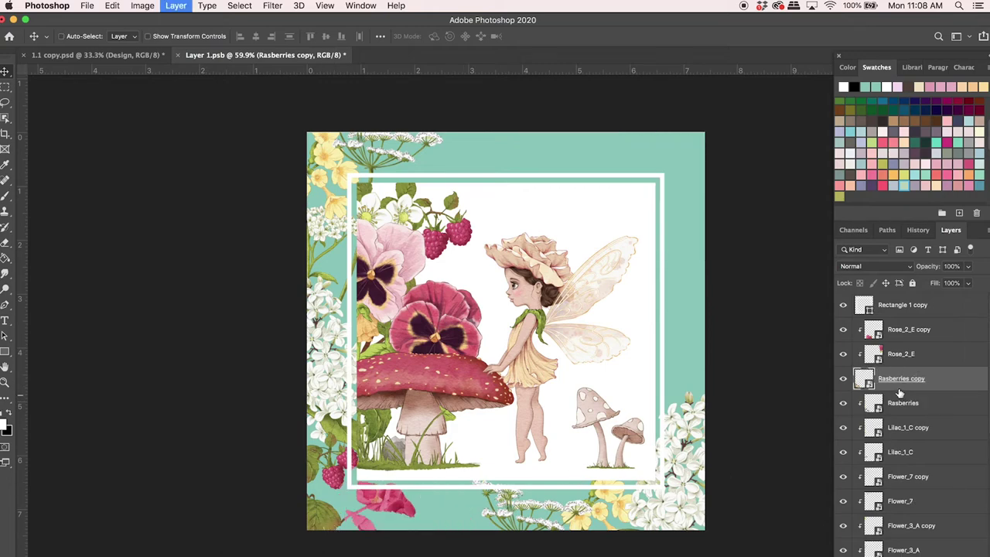
{"action": "key", "text": "super+equal"}
{"action": "left_click", "coordinate": [899, 389], "text": "super"}
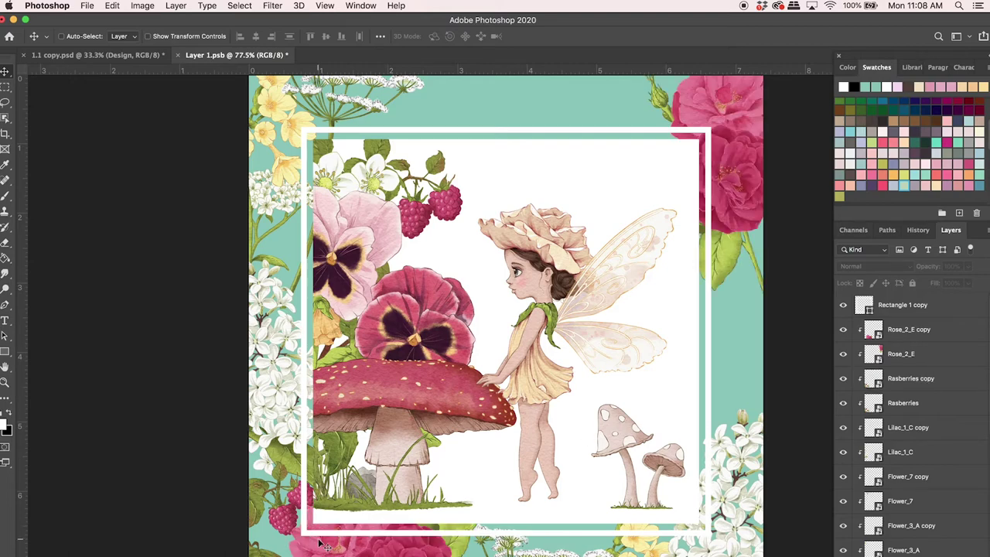
Step: Move the Rasberries copy to the frame's top border beside the upper-right rose and rotate it so its leaves sit along the outer edge
{"action": "scroll", "coordinate": [437, 427], "scroll_direction": "down", "scroll_amount": 2}
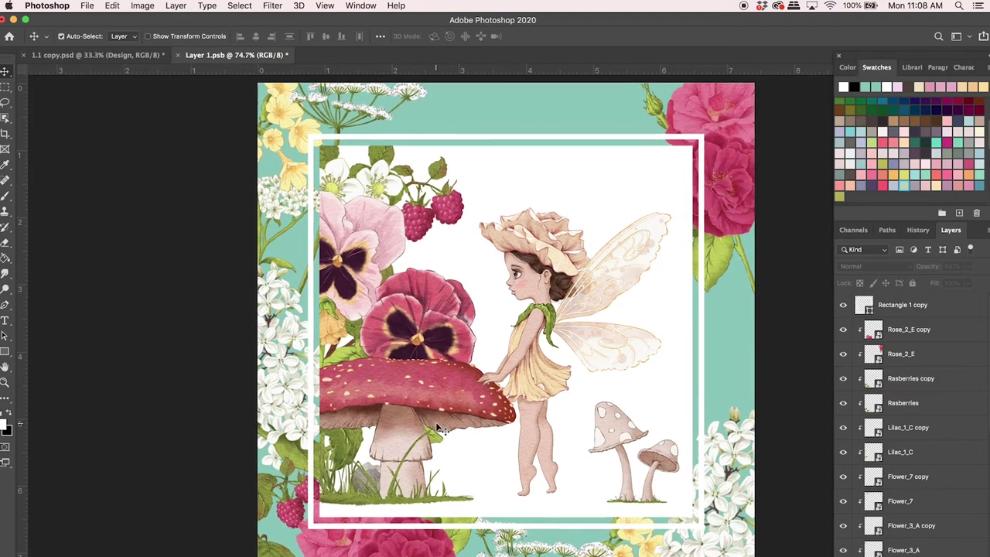
{"action": "left_click", "coordinate": [531, 163]}
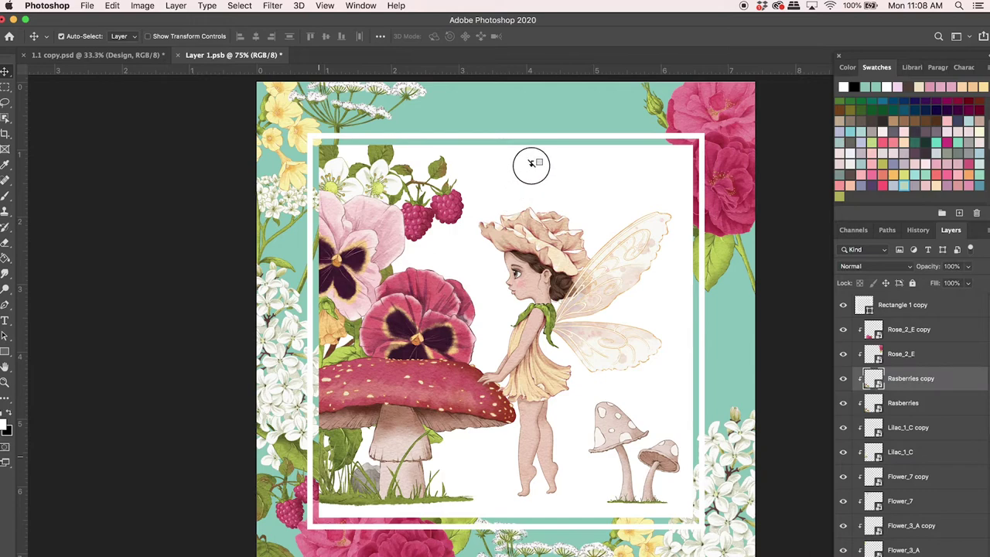
{"action": "left_click_drag", "start_coordinate": [531, 163], "coordinate": [612, 108]}
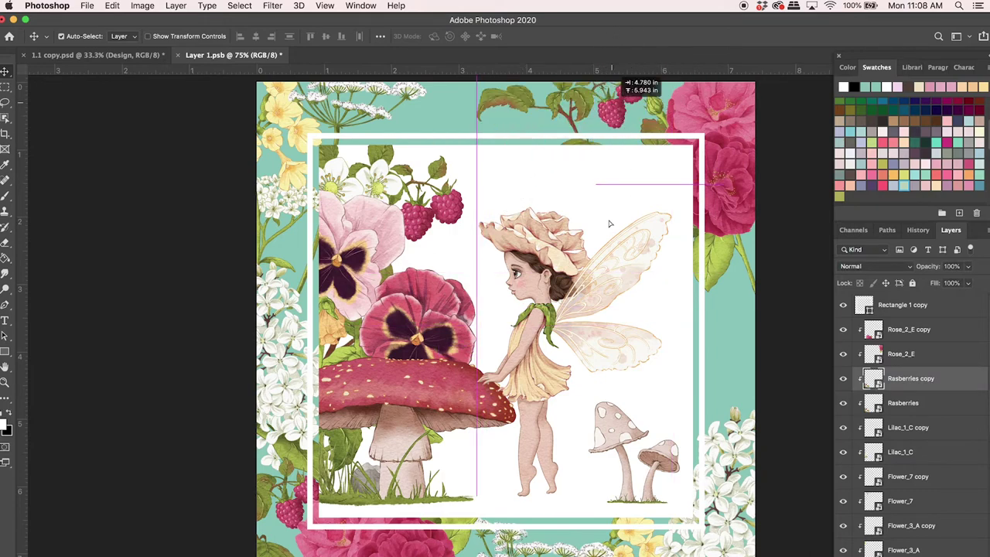
{"action": "left_click_drag", "start_coordinate": [609, 224], "coordinate": [610, 223]}
{"action": "scroll", "coordinate": [609, 223], "scroll_direction": "down", "scroll_amount": 3}
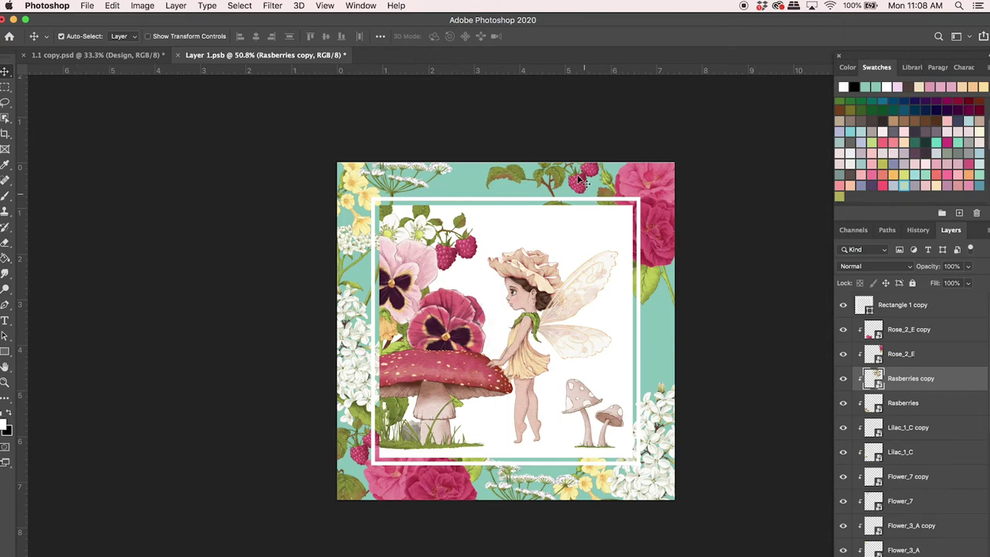
{"action": "left_click_drag", "start_coordinate": [588, 133], "coordinate": [587, 125]}
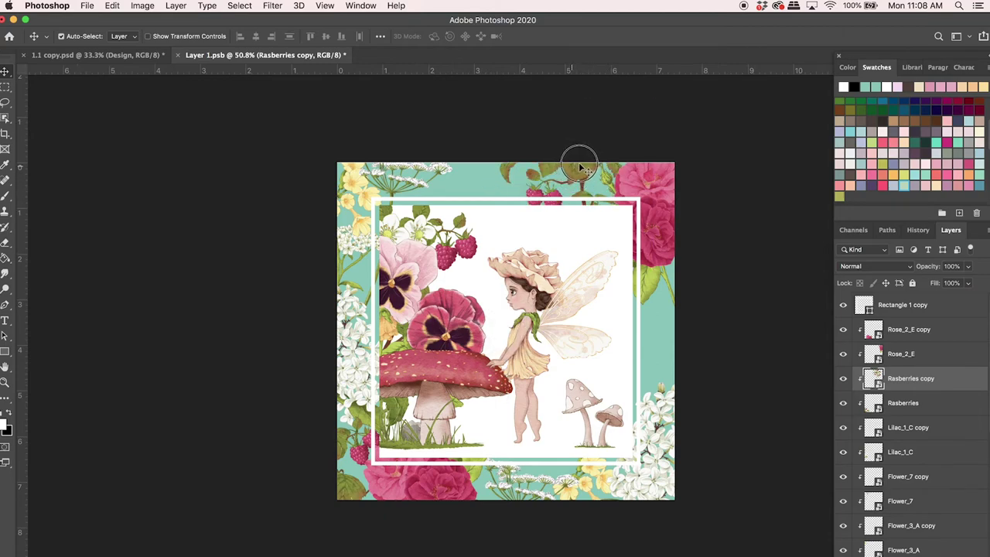
{"action": "mouse_move", "coordinate": [573, 169]}
{"action": "left_mouse_down"}
{"action": "mouse_move", "coordinate": [586, 176]}
{"action": "mouse_move", "coordinate": [577, 178]}
{"action": "left_mouse_up"}
{"action": "scroll", "coordinate": [508, 484], "scroll_direction": "up", "scroll_amount": 2}
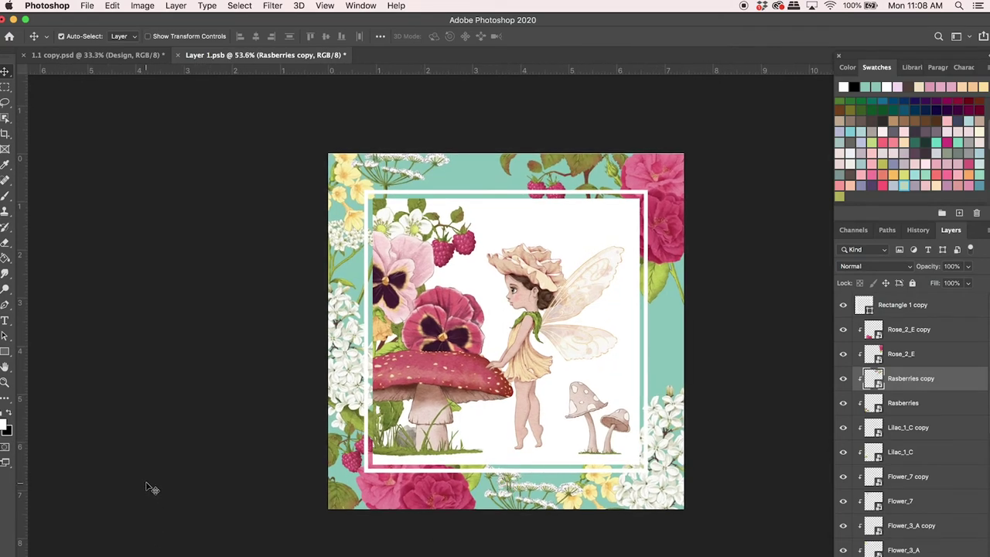
Step: Place Leaf_11.png from the Flowers folder into the document and clip it to the mint frame
{"action": "key", "text": "super+Tab"}
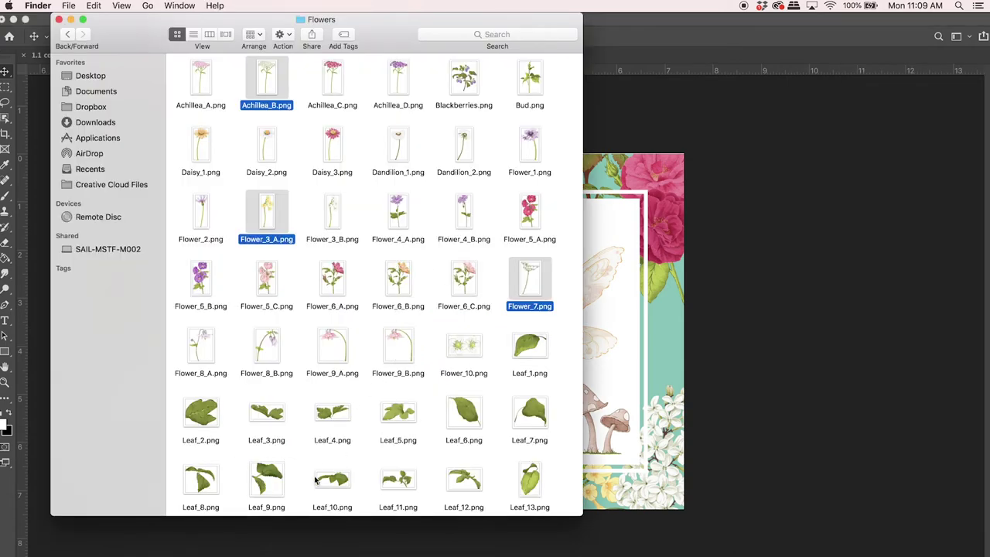
{"action": "left_click", "coordinate": [399, 484]}
{"action": "left_click_drag", "start_coordinate": [391, 486], "coordinate": [513, 327]}
{"action": "key", "text": "Return"}
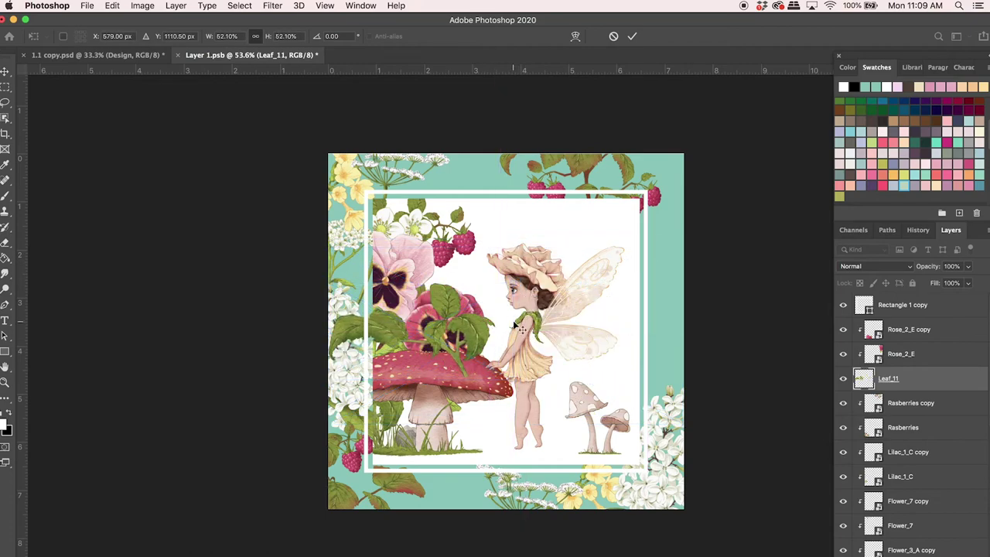
{"action": "left_click", "coordinate": [920, 397], "text": "alt"}
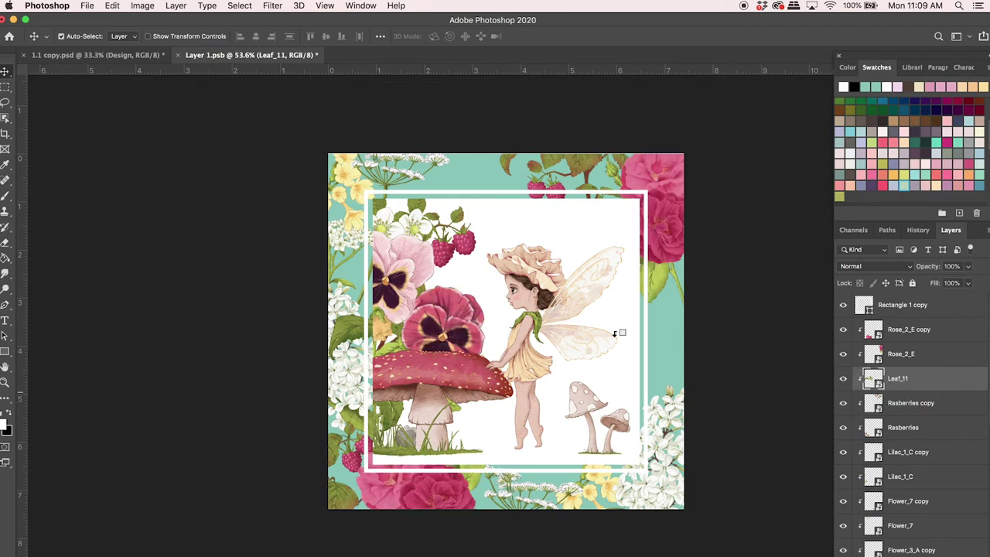
Step: Position Leaf_11 on the right border just above the lilac, rotated to 76.76°, and stack its layer beneath Lilac_1_C
{"action": "left_click_drag", "start_coordinate": [351, 327], "coordinate": [784, 320]}
{"action": "key", "text": "super+t"}
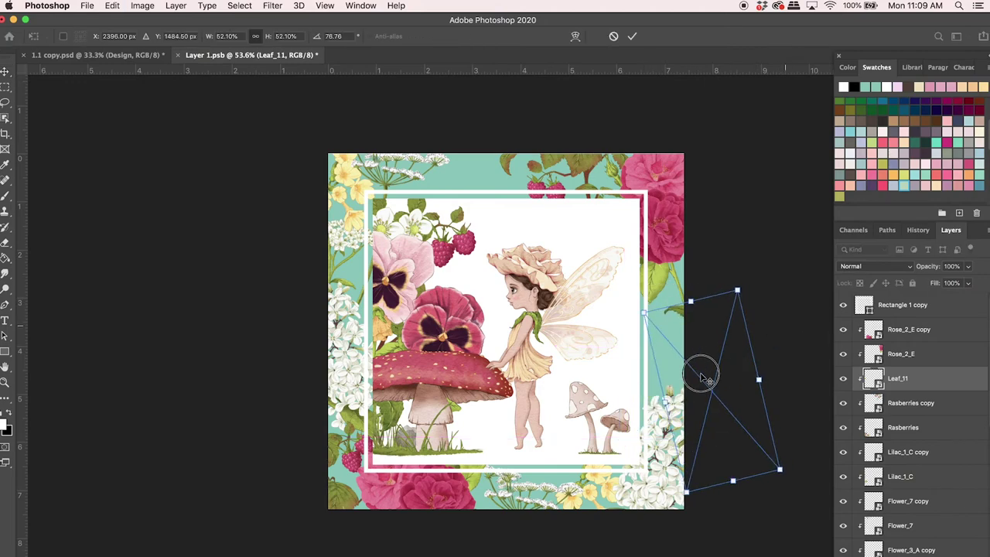
{"action": "left_click_drag", "start_coordinate": [702, 371], "coordinate": [674, 359]}
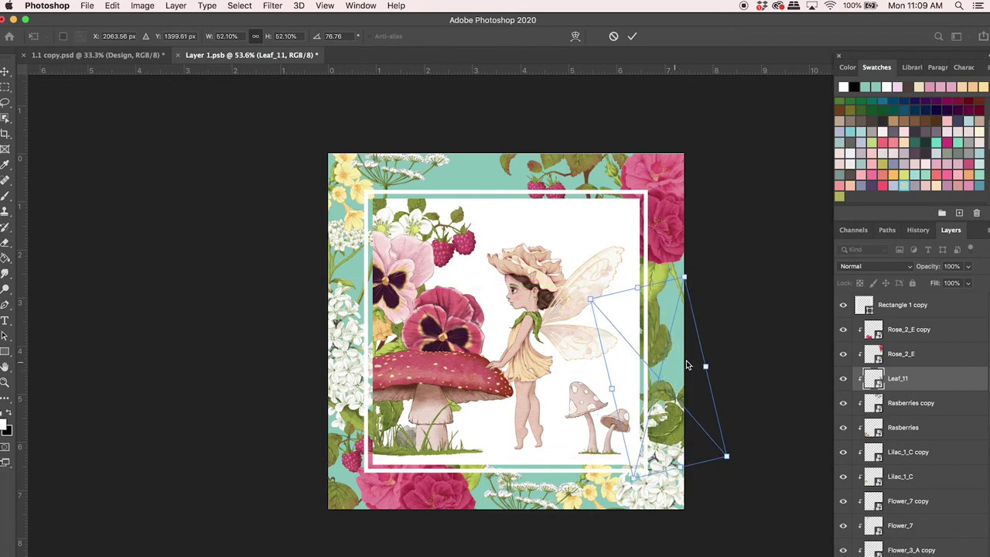
{"action": "key", "text": "Return"}
{"action": "left_click_drag", "start_coordinate": [940, 378], "coordinate": [929, 486]}
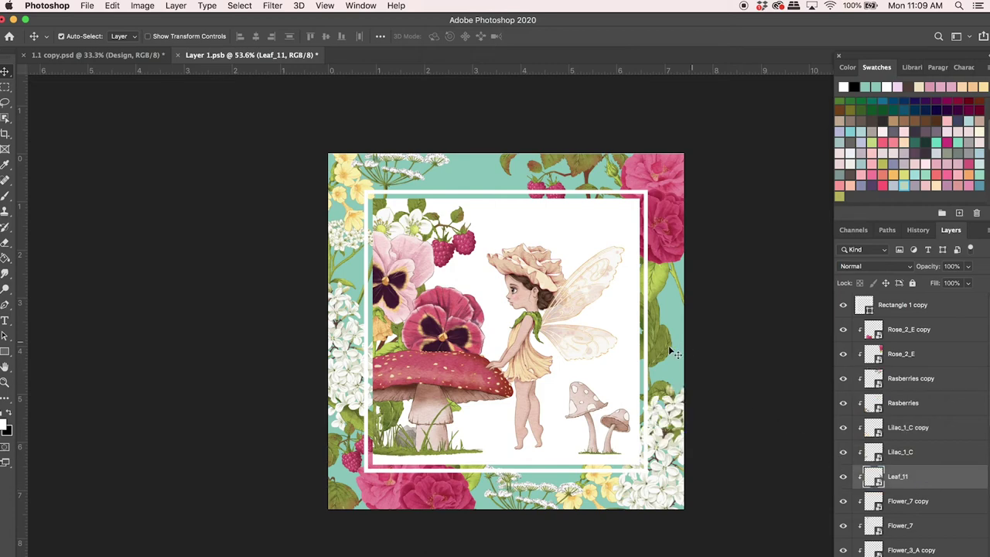
{"action": "left_click_drag", "start_coordinate": [670, 352], "coordinate": [678, 386]}
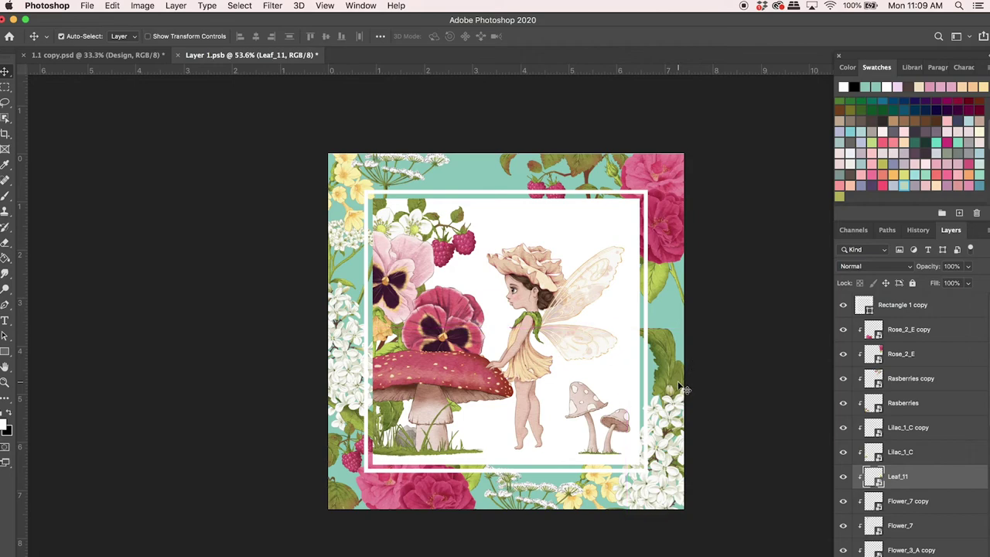
Step: Duplicate Flower_3_A again, clip the copy to the mint frame, and place it on the right border between the rose and Leaf_11
{"action": "left_click", "coordinate": [339, 200]}
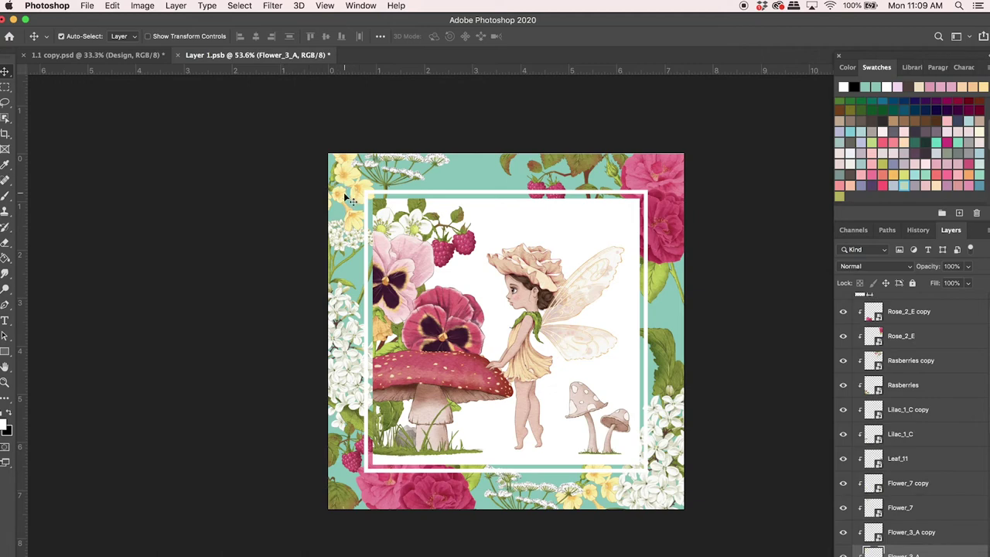
{"action": "key", "text": "super+j"}
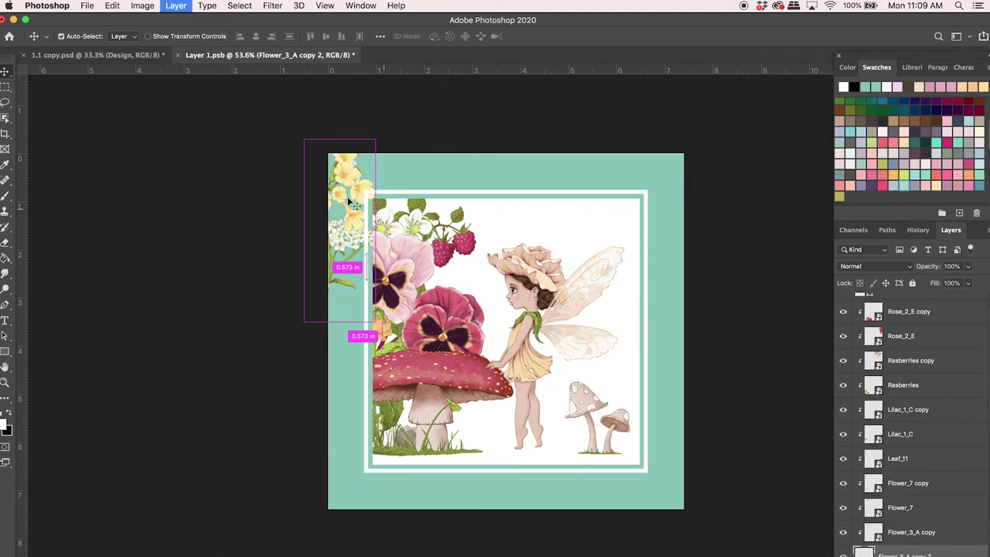
{"action": "scroll", "coordinate": [889, 510], "scroll_direction": "down", "scroll_amount": 4}
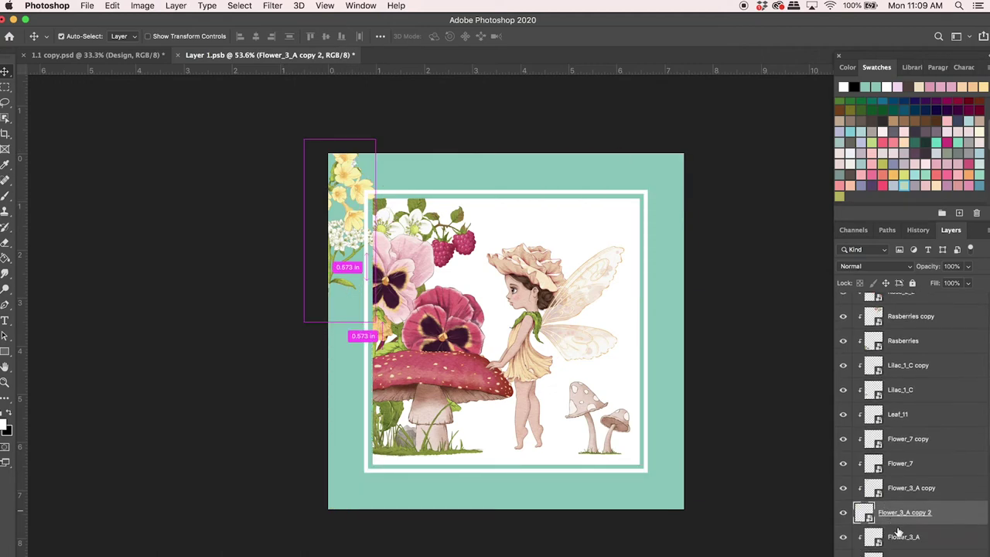
{"action": "left_click", "coordinate": [897, 467], "text": "alt"}
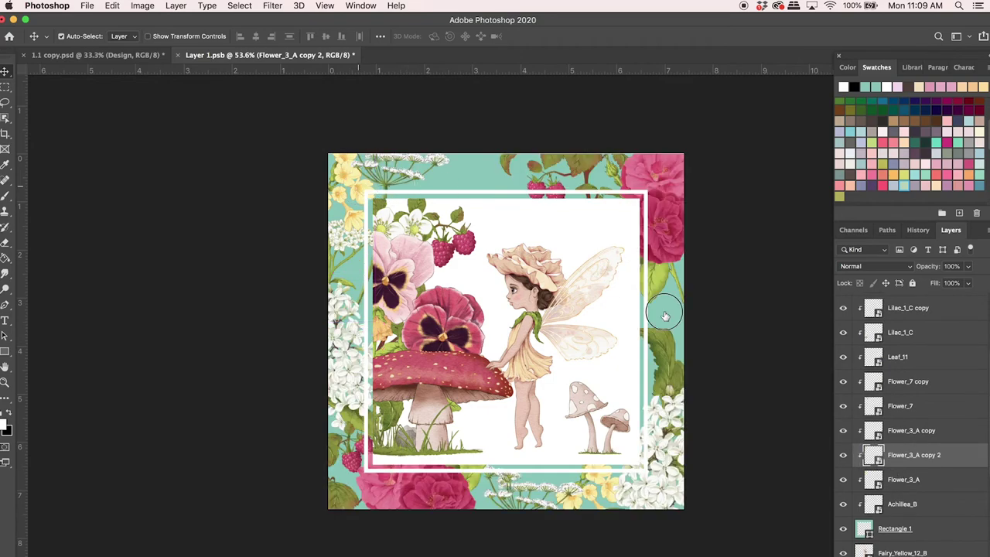
{"action": "left_click_drag", "start_coordinate": [690, 301], "coordinate": [683, 296]}
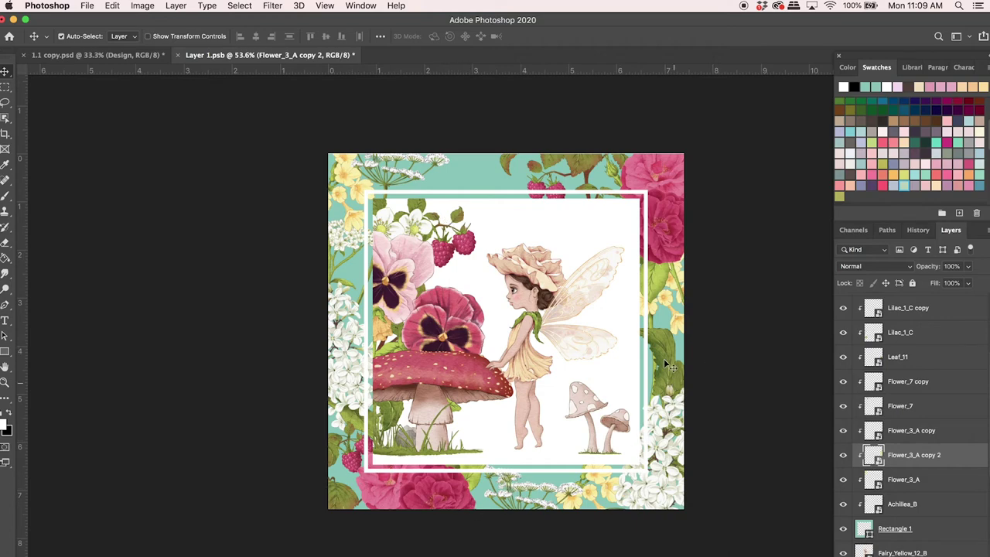
Step: Duplicate Leaf_11, place the copy along the upper border rotated to 7.20°, and stack its layer clipped directly above Rectangle 1
{"action": "left_click", "coordinate": [723, 364]}
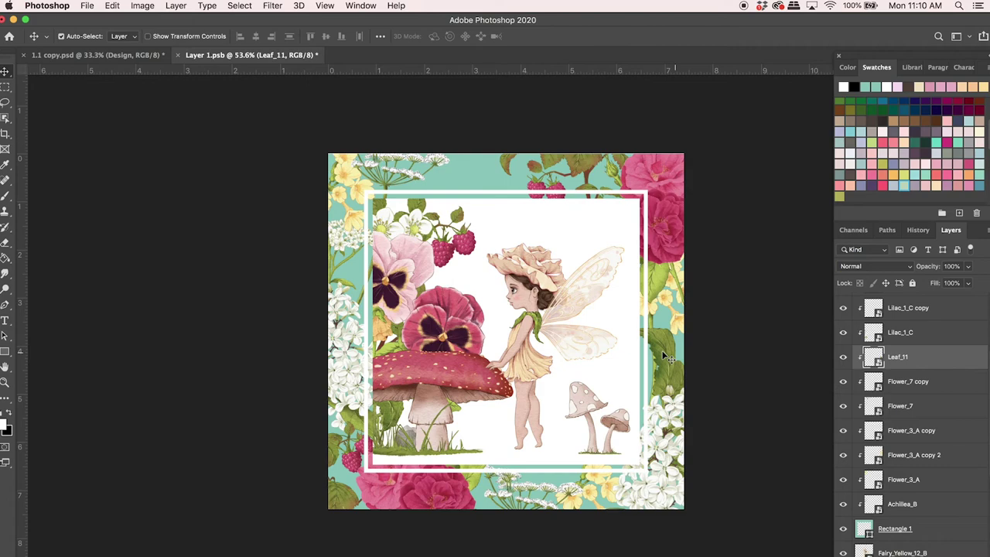
{"action": "key", "text": "super+j"}
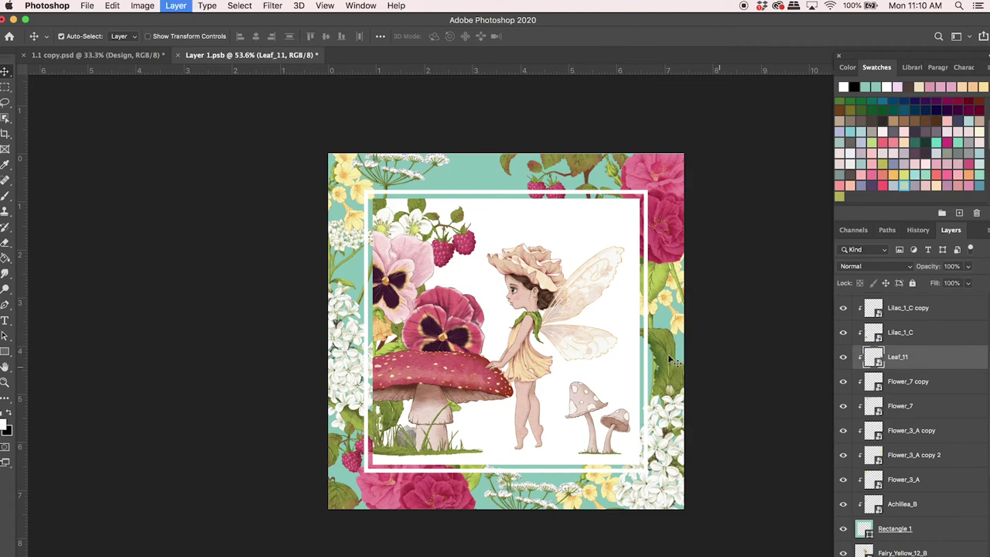
{"action": "key", "text": "super+t"}
{"action": "left_click_drag", "start_coordinate": [453, 243], "coordinate": [439, 155]}
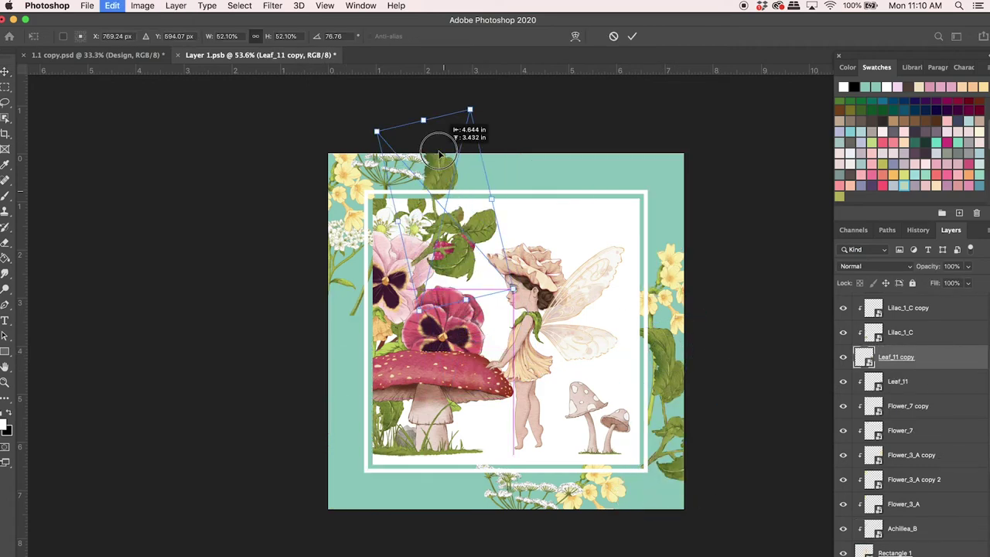
{"action": "left_click_drag", "start_coordinate": [541, 150], "coordinate": [456, 109]}
{"action": "left_click_drag", "start_coordinate": [492, 215], "coordinate": [518, 189]}
{"action": "key", "text": "Return"}
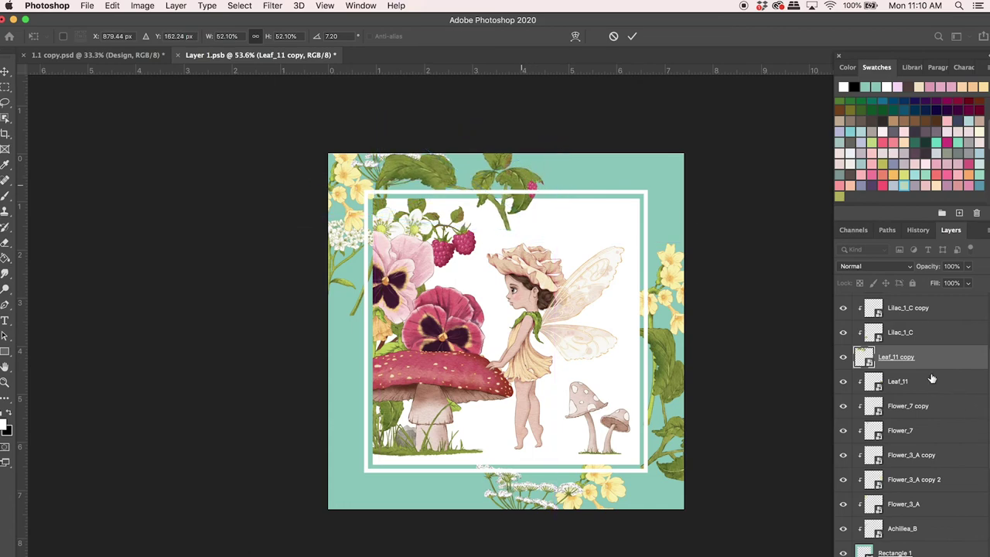
{"action": "left_click_drag", "start_coordinate": [929, 367], "coordinate": [938, 540]}
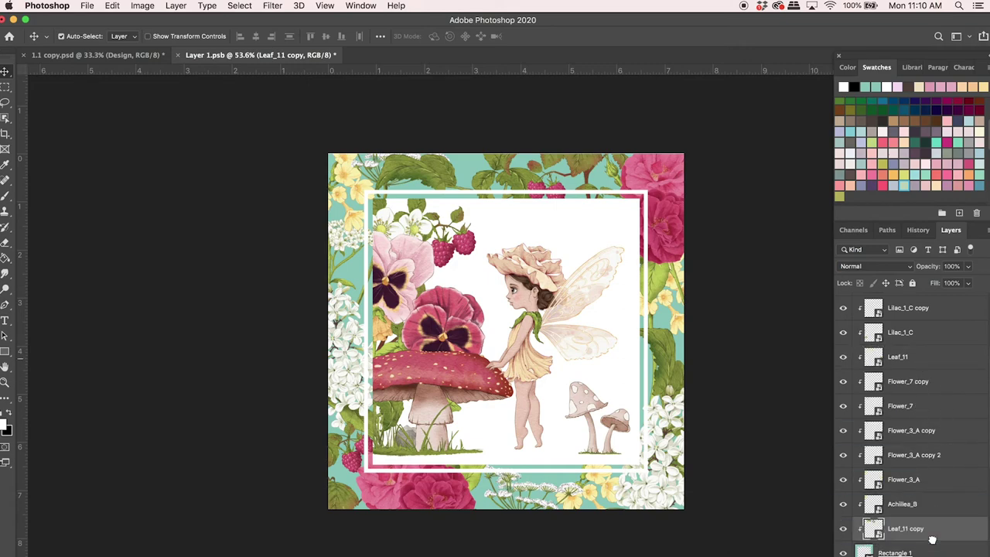
Step: Delete the pale Toadstool_2 mushrooms standing behind the fairy
{"action": "scroll", "coordinate": [741, 427], "scroll_direction": "down", "scroll_amount": 2}
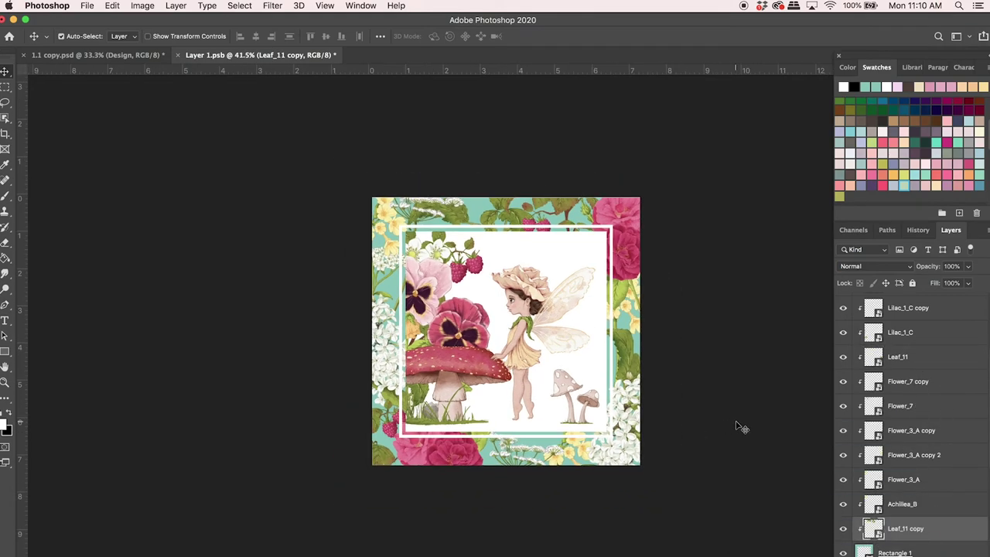
{"action": "scroll", "coordinate": [741, 428], "scroll_direction": "up", "scroll_amount": 4}
{"action": "scroll", "coordinate": [740, 428], "scroll_direction": "down", "scroll_amount": 2}
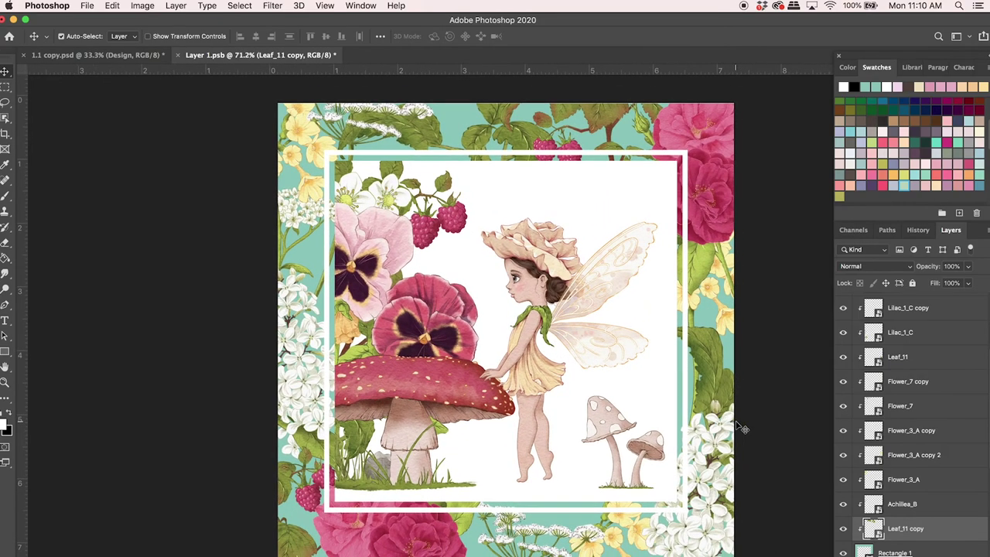
{"action": "scroll", "coordinate": [741, 428], "scroll_direction": "up", "scroll_amount": 1}
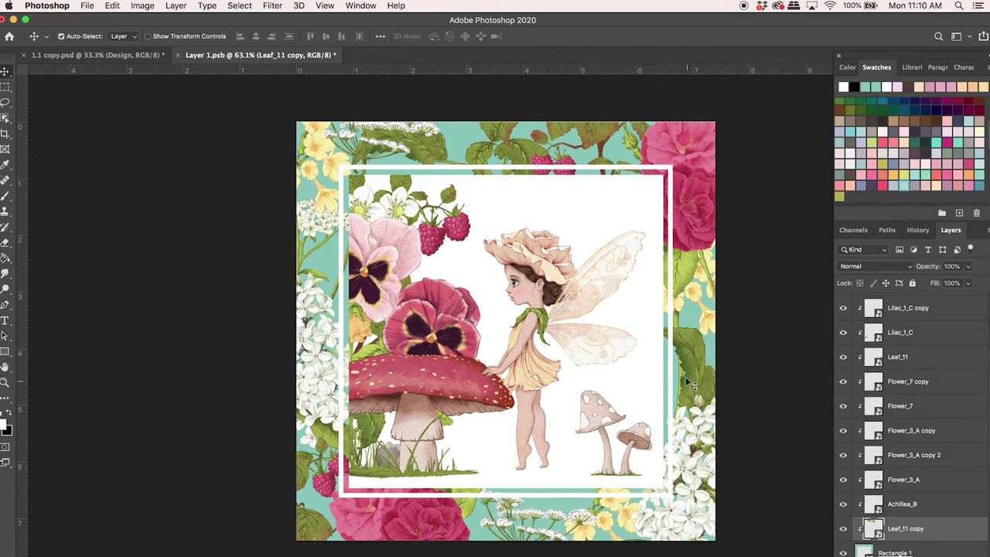
{"action": "left_click", "coordinate": [602, 418]}
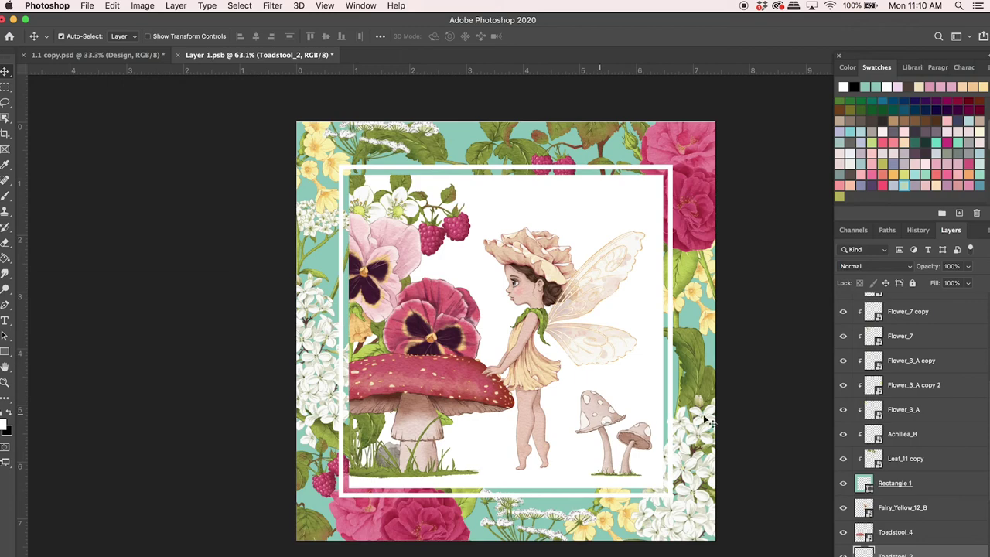
{"action": "key", "text": "Delete"}
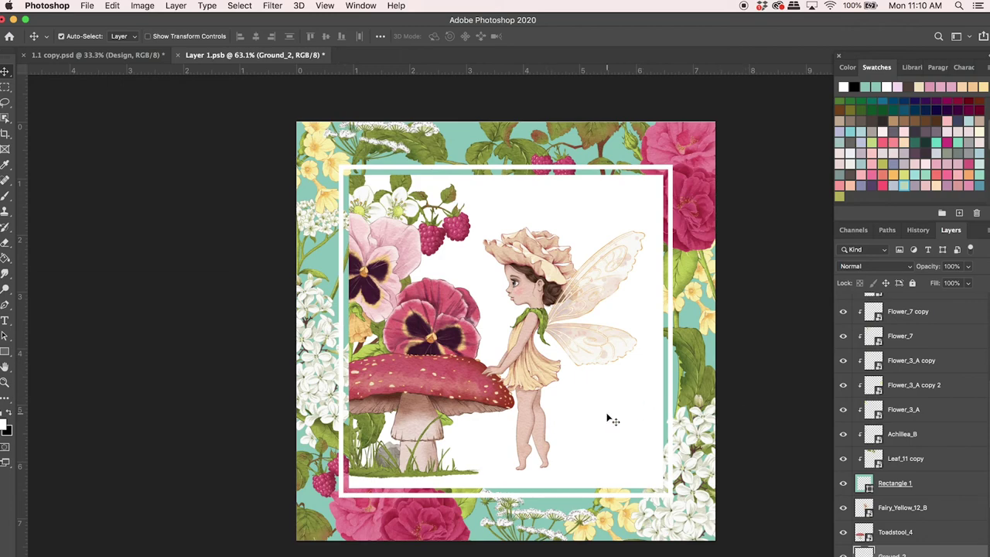
Step: Start a black 18 pt Little Bee Vector text layer above Rectangle 1 copy, placed beside the fairy's legs
{"action": "scroll", "coordinate": [938, 534], "scroll_direction": "up", "scroll_amount": 5}
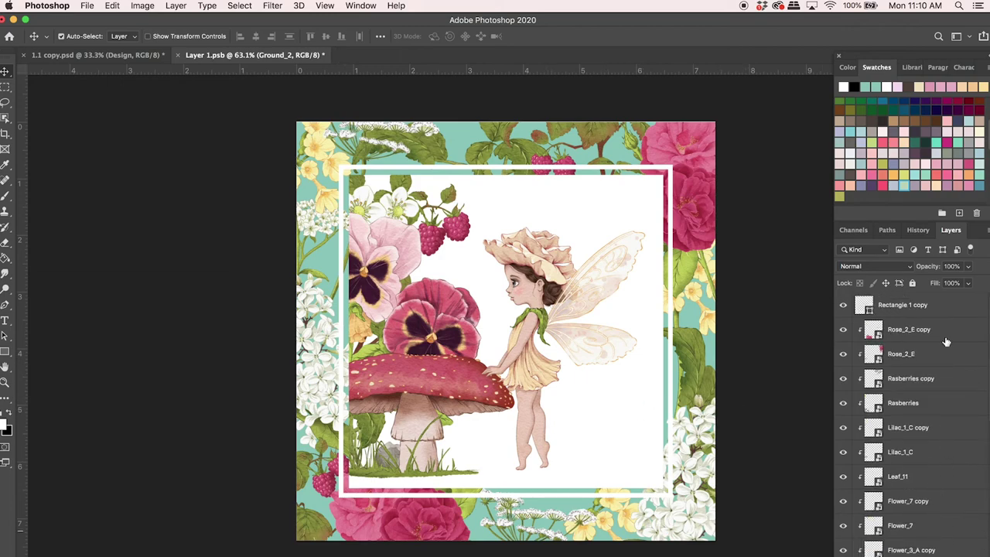
{"action": "left_click", "coordinate": [948, 313]}
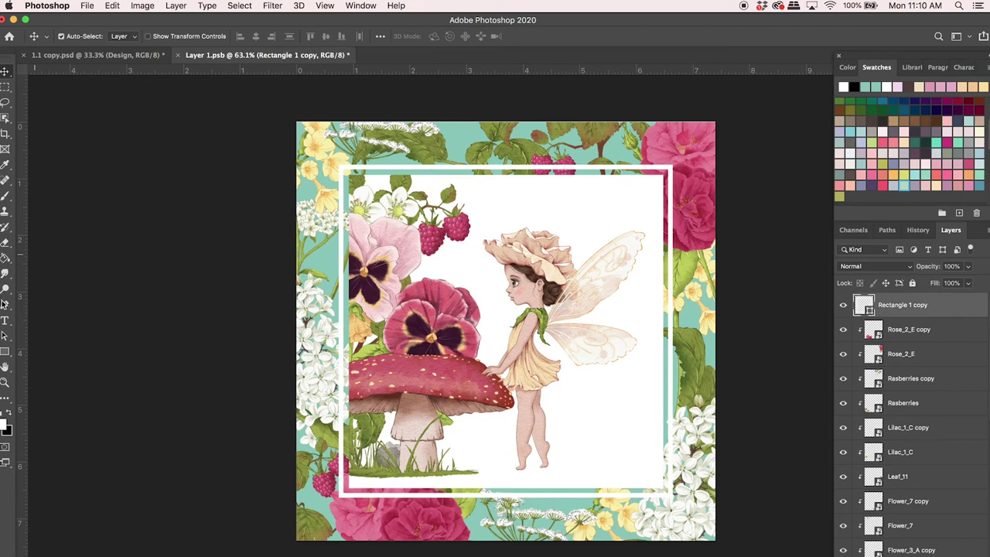
{"action": "left_click", "coordinate": [6, 323]}
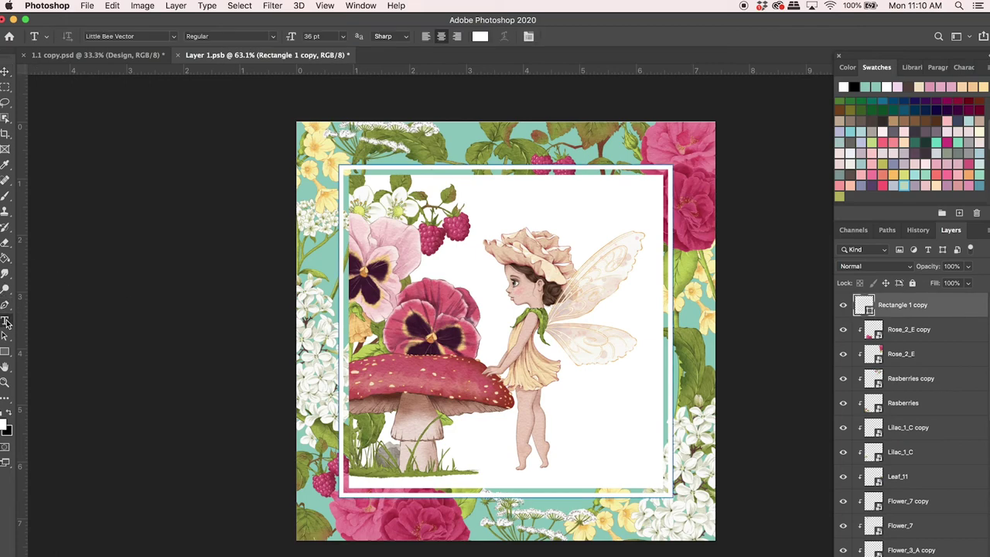
{"action": "left_click", "coordinate": [9, 418]}
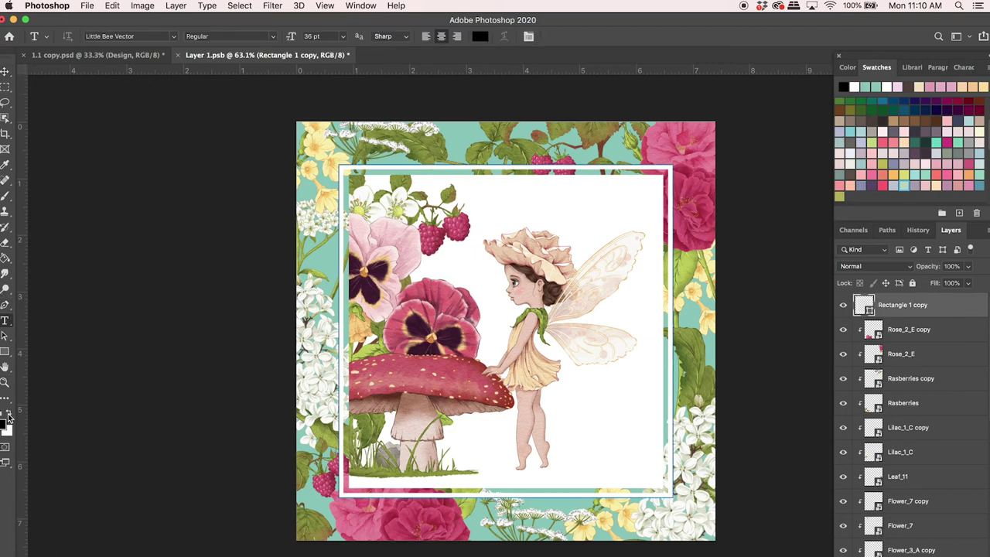
{"action": "left_click", "coordinate": [964, 68]}
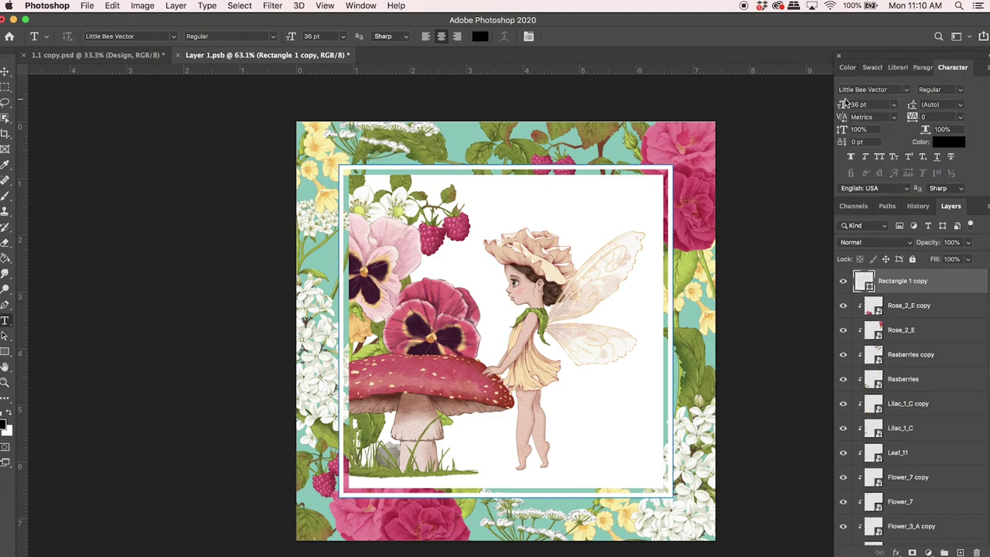
{"action": "left_click", "coordinate": [907, 93]}
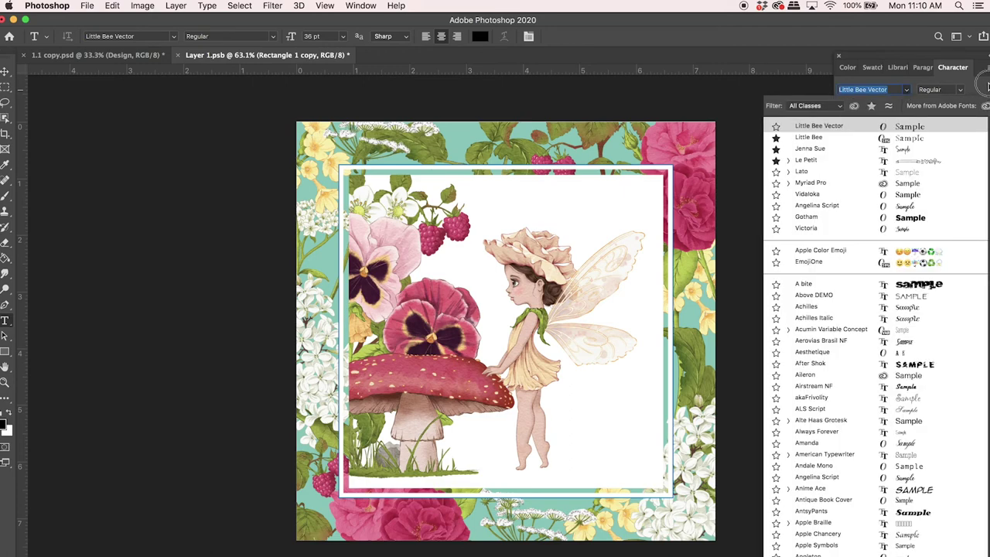
{"action": "key", "text": "Escape"}
{"action": "left_click", "coordinate": [582, 455]}
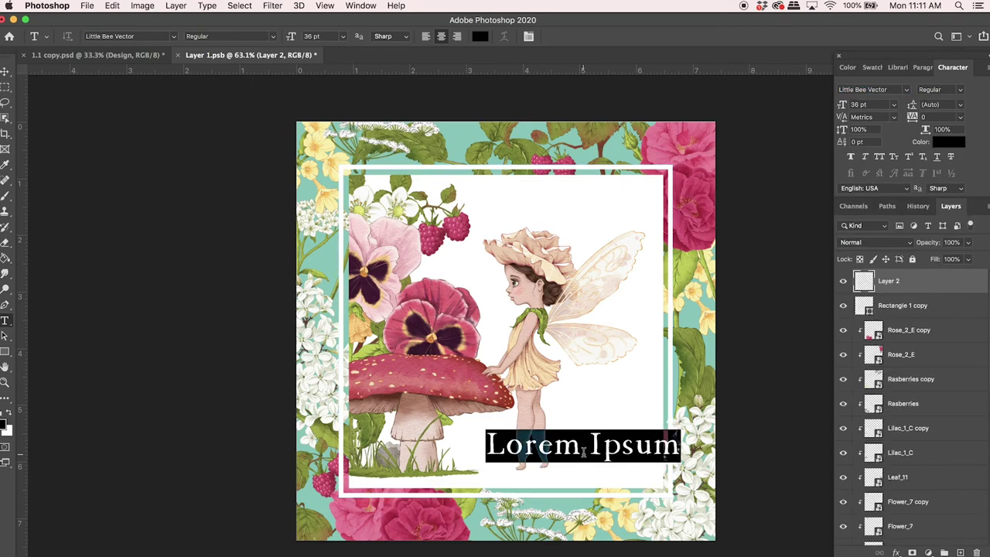
{"action": "left_click", "coordinate": [894, 105]}
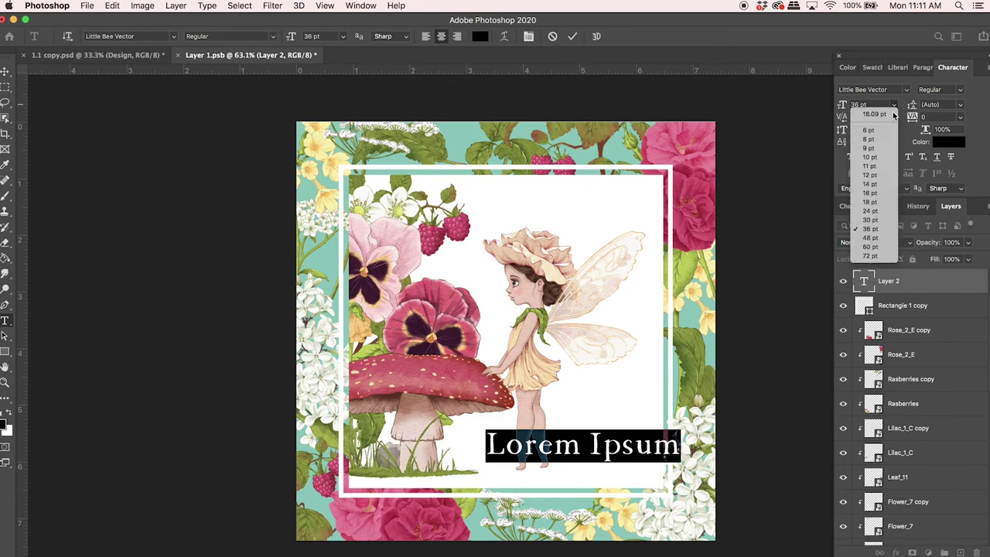
{"action": "left_click", "coordinate": [870, 201]}
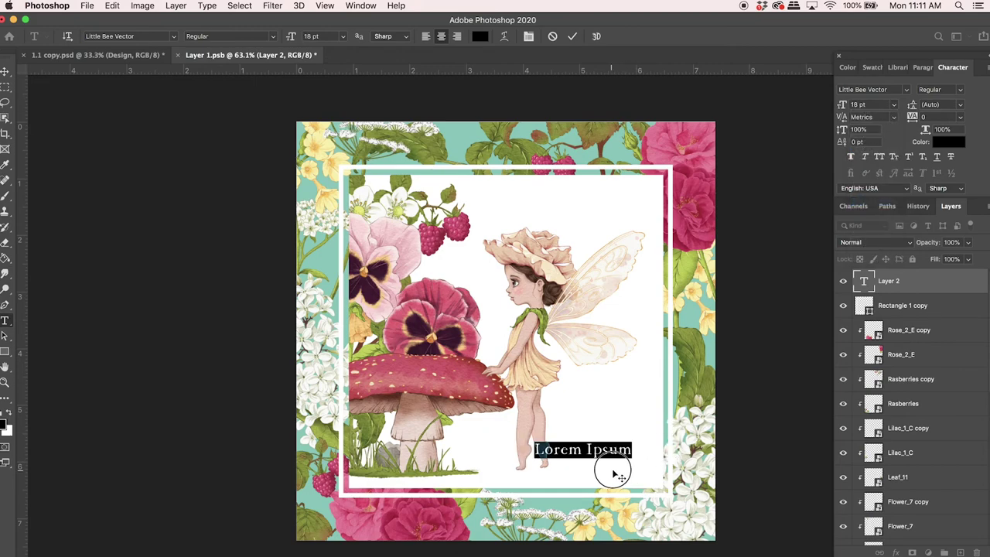
{"action": "left_click_drag", "start_coordinate": [612, 473], "coordinate": [634, 433]}
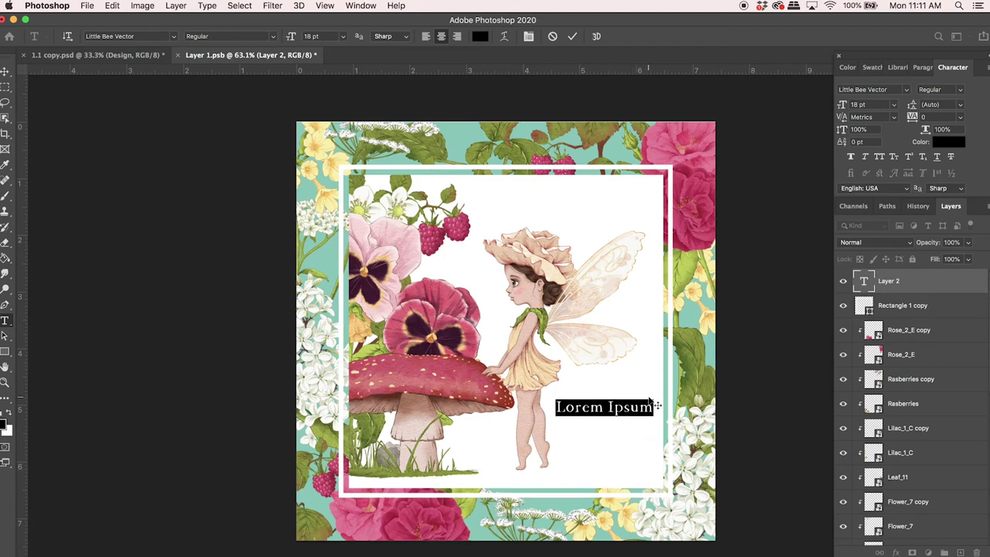
Step: Enter the text "I believe in fairies" on three lines, breaking after "I" and "believe", and finish text editing
{"action": "type", "text": "l be"}
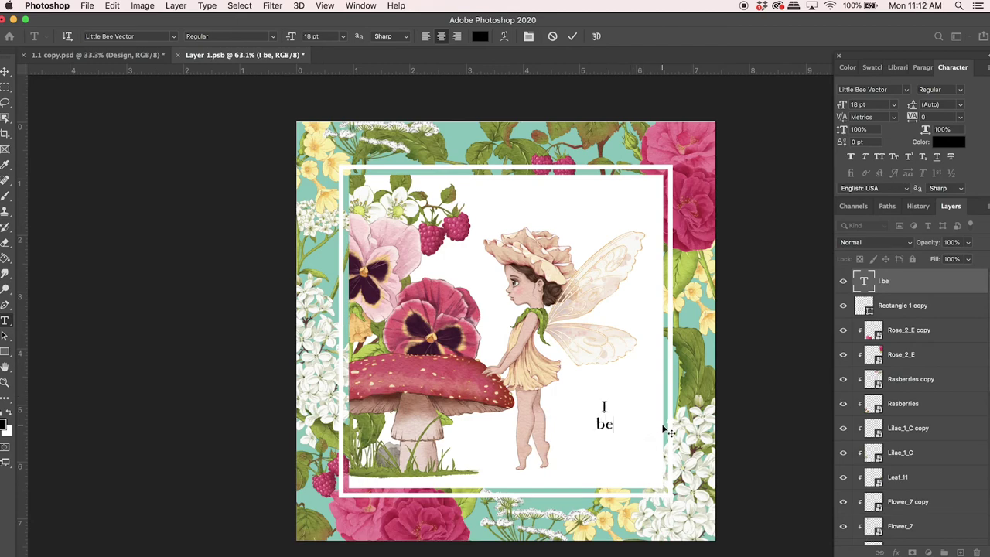
{"action": "type", "text": "lievein f"}
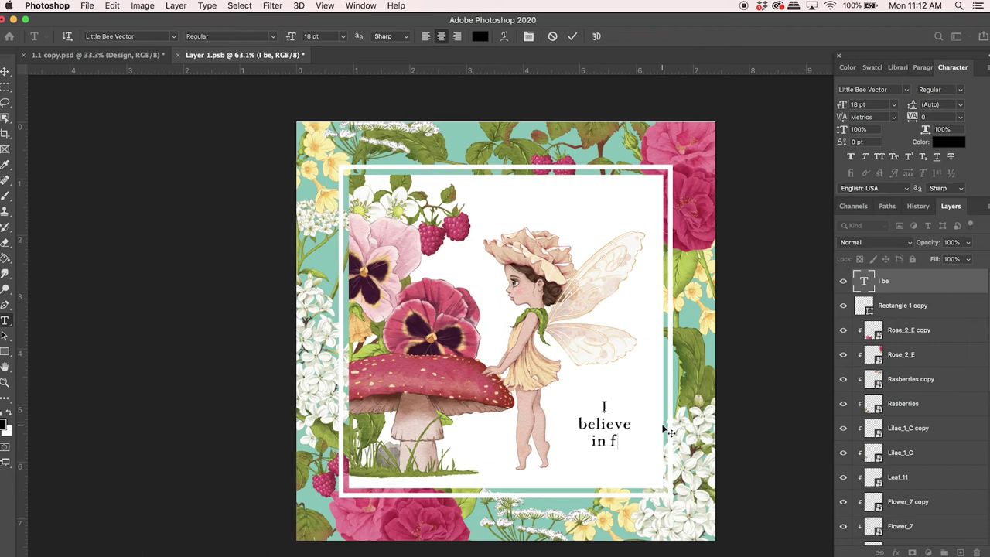
{"action": "type", "text": "airies"}
{"action": "left_click", "coordinate": [5, 72]}
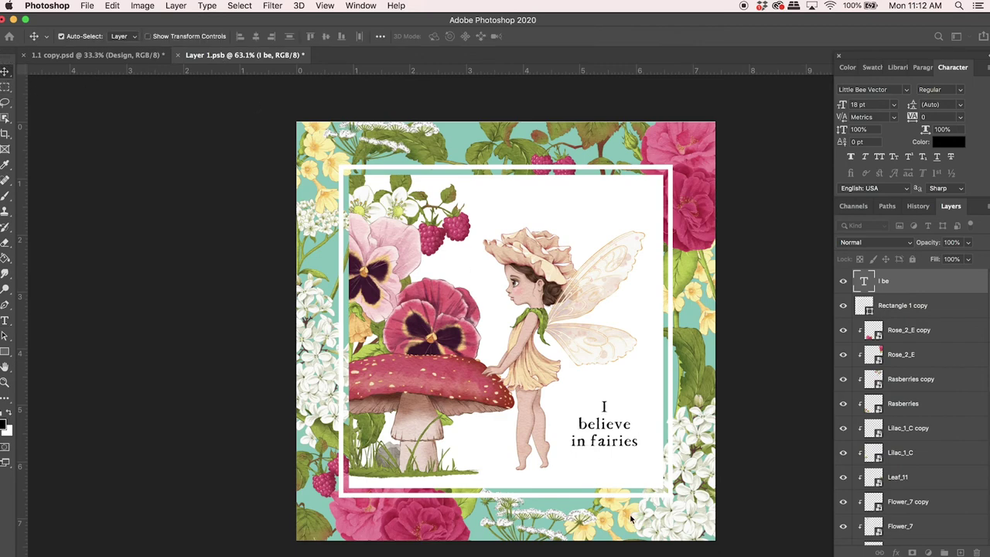
Step: Apply a Color Overlay to the text layer in leaf green 728025, sampled from the leaf on the right border
{"action": "right_click", "coordinate": [959, 289]}
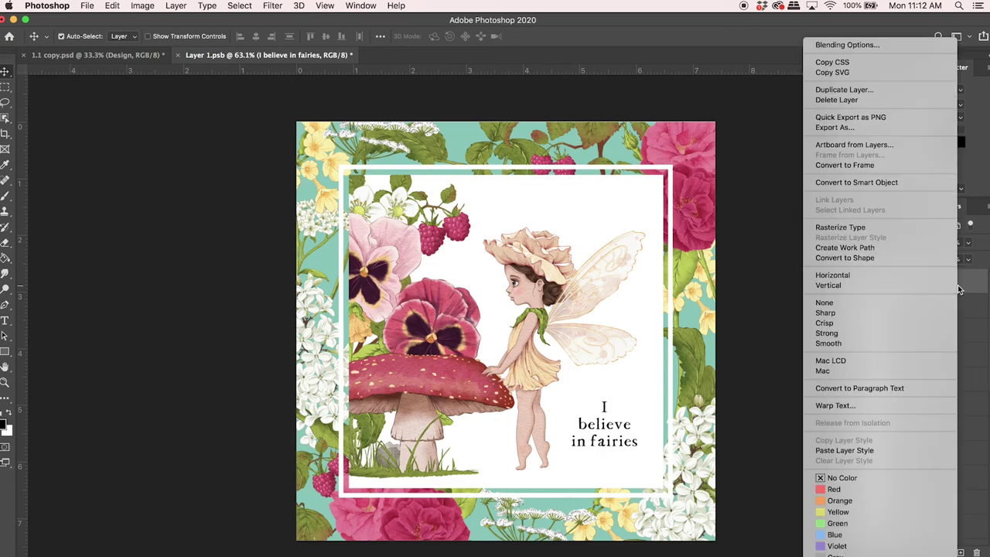
{"action": "left_click", "coordinate": [965, 283]}
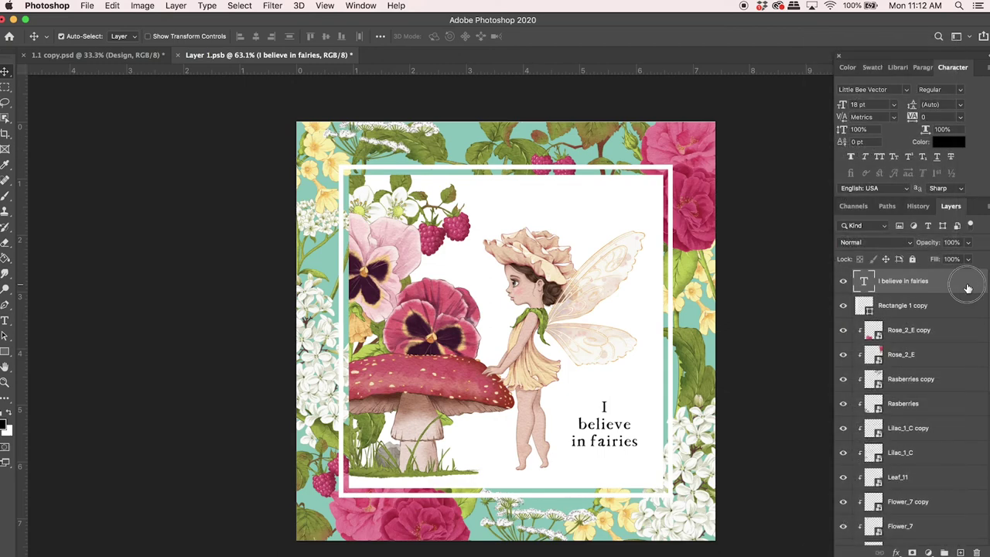
{"action": "double_click", "coordinate": [932, 280]}
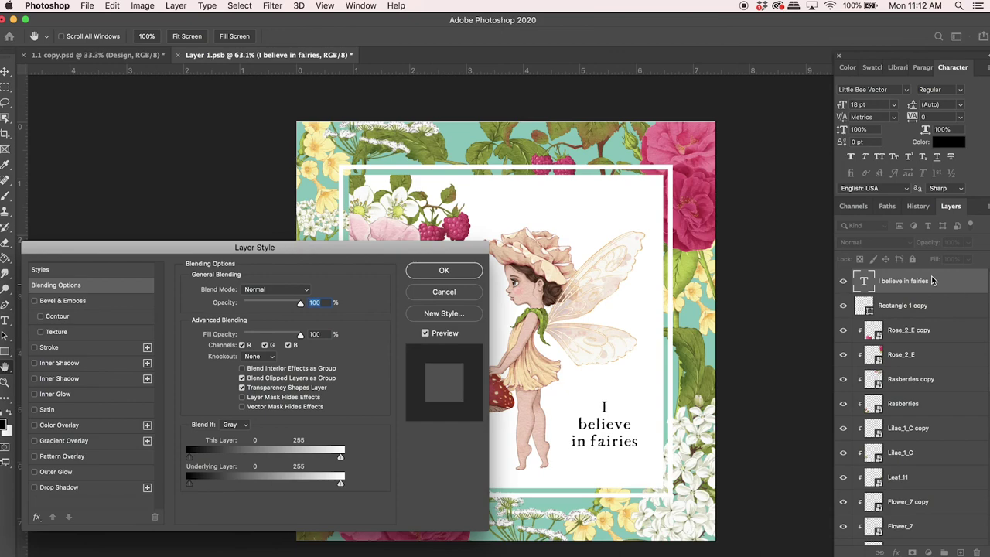
{"action": "left_click", "coordinate": [59, 425]}
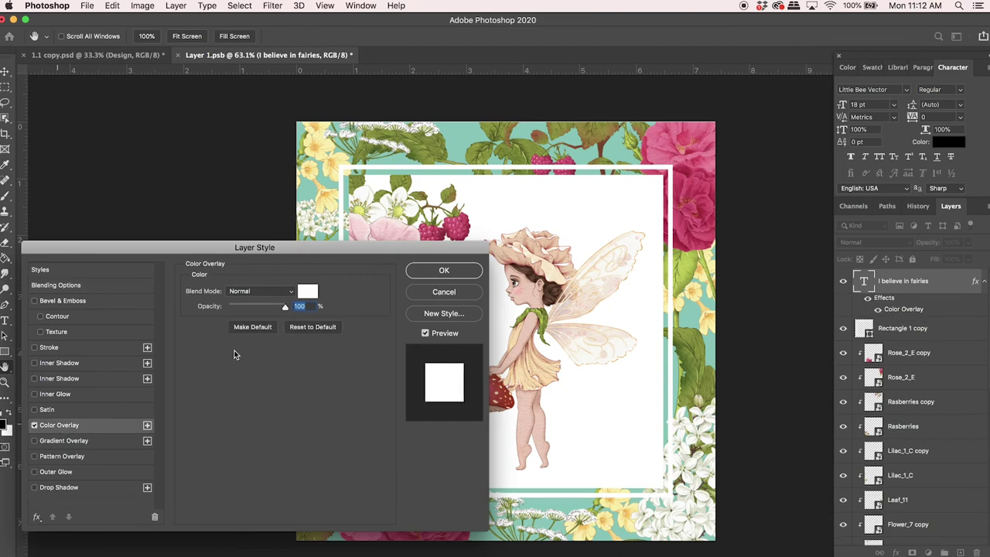
{"action": "left_click", "coordinate": [307, 294]}
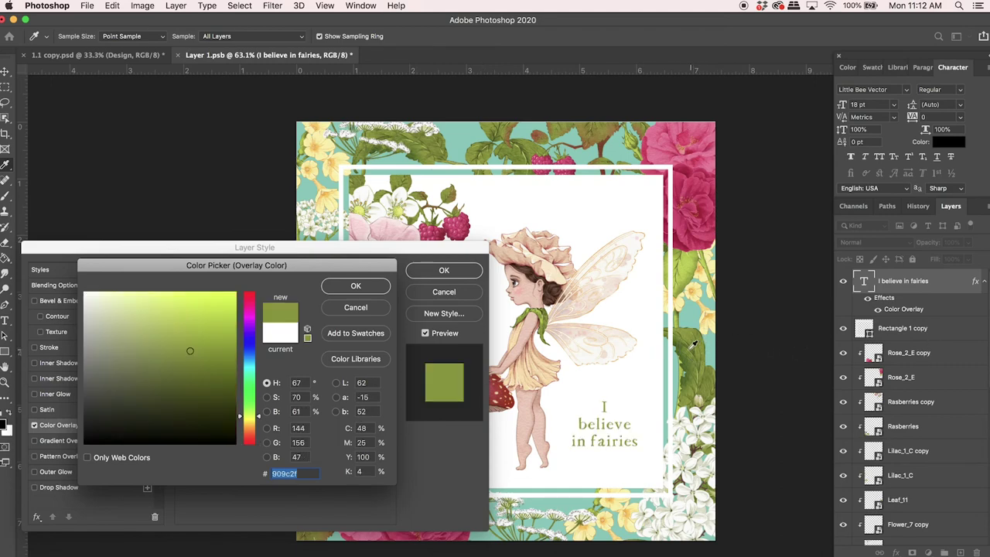
{"action": "left_click", "coordinate": [690, 352]}
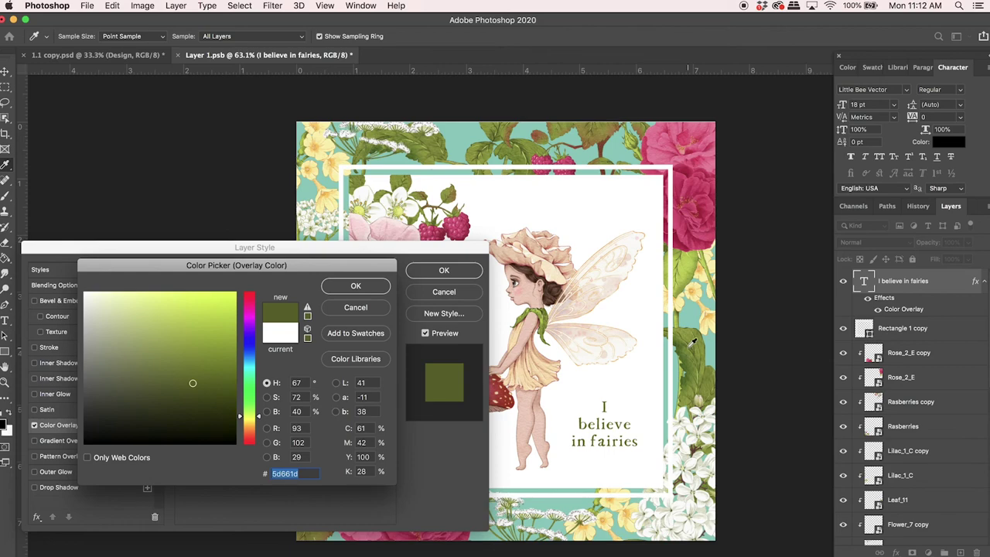
{"action": "left_click", "coordinate": [688, 342]}
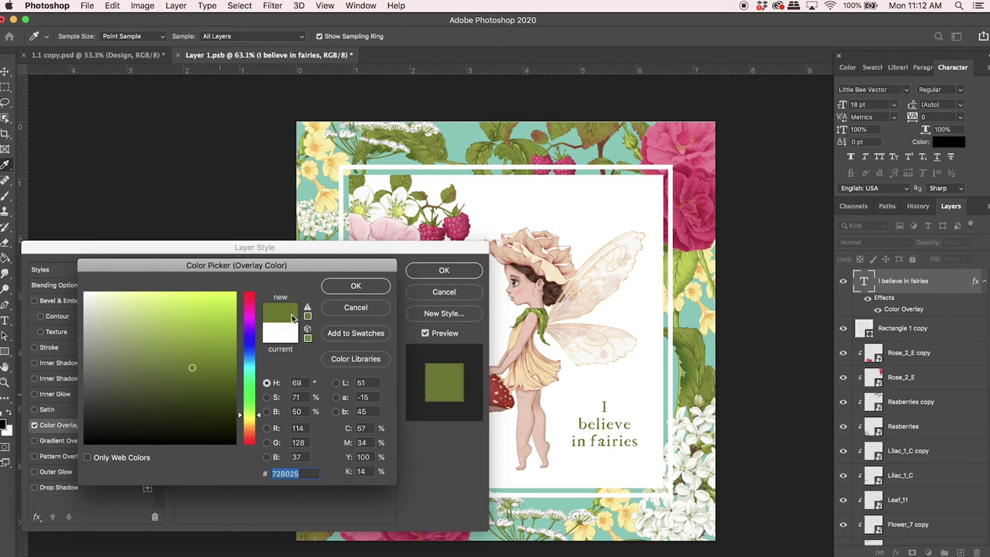
{"action": "key", "text": "Return"}
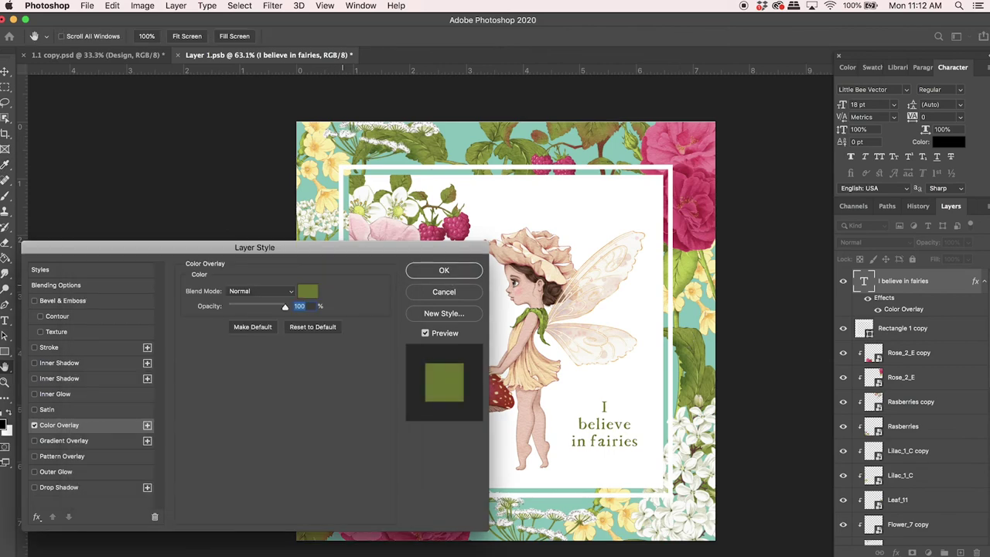
{"action": "key", "text": "Return"}
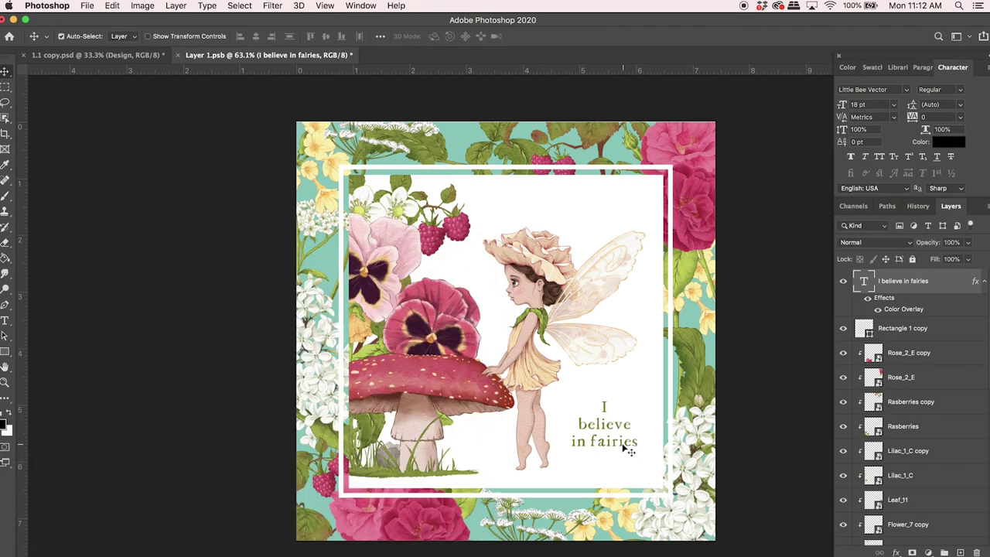
Step: Move the text down into the white area's lower-right corner and nudge it slightly left
{"action": "left_click_drag", "start_coordinate": [626, 448], "coordinate": [638, 473]}
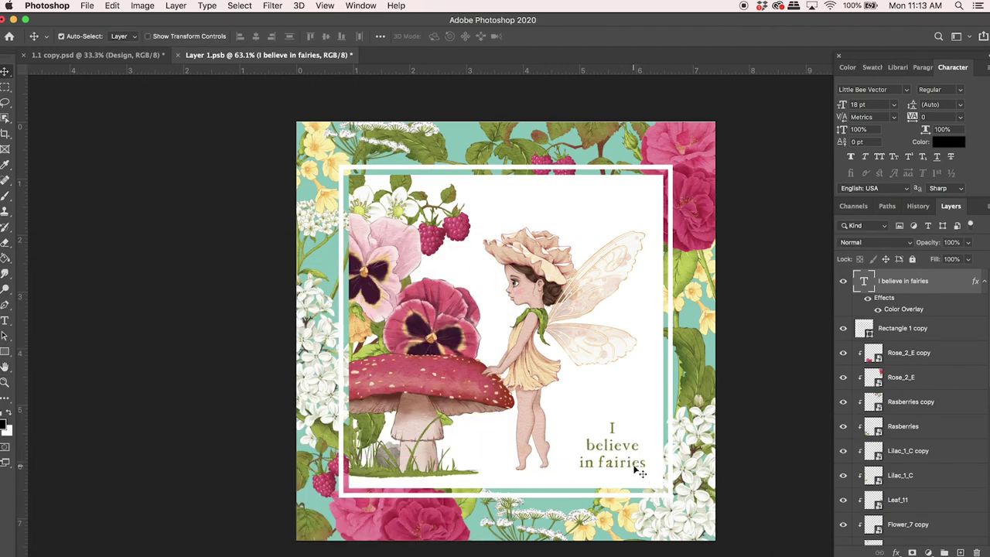
{"action": "key", "text": "Left"}
{"action": "key", "text": "Left"}
{"action": "key", "text": "Left"}
{"action": "key", "text": "Left"}
{"action": "key", "text": "Left"}
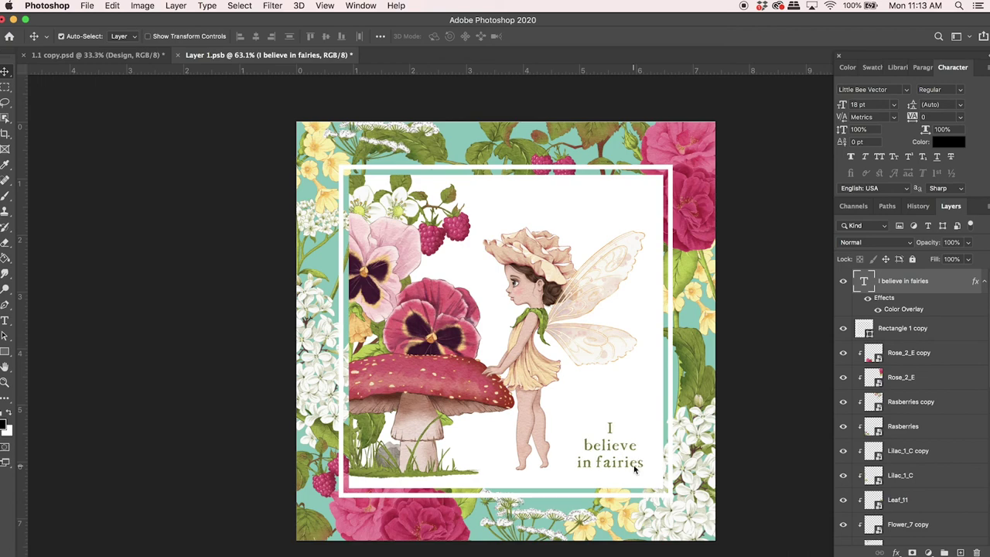
Step: Enlarge the "I believe in fairies" text to about 120% around its centre, then nudge it slightly left
{"action": "key", "text": "ctrl+t"}
{"action": "left_click_drag", "start_coordinate": [610, 420], "coordinate": [611, 408]}
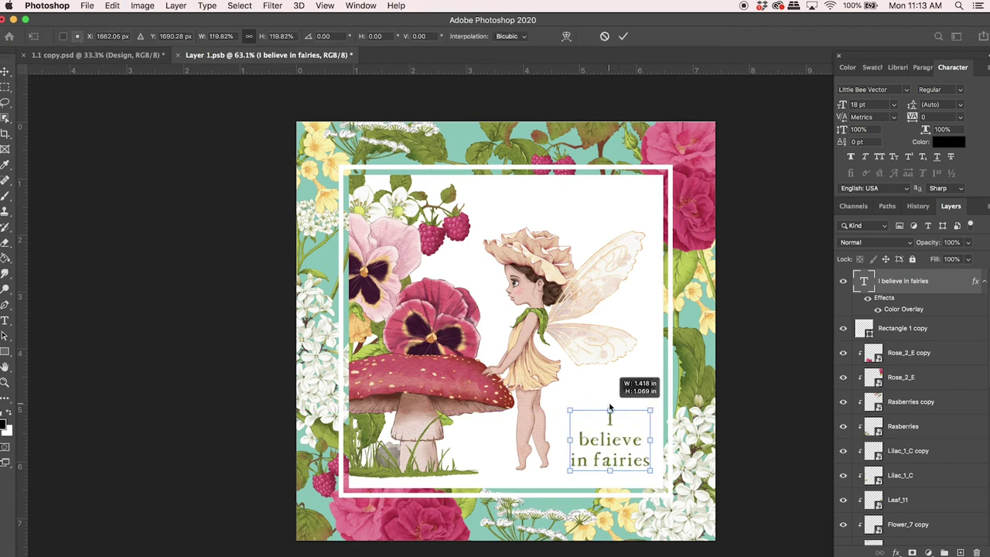
{"action": "key", "text": "Return"}
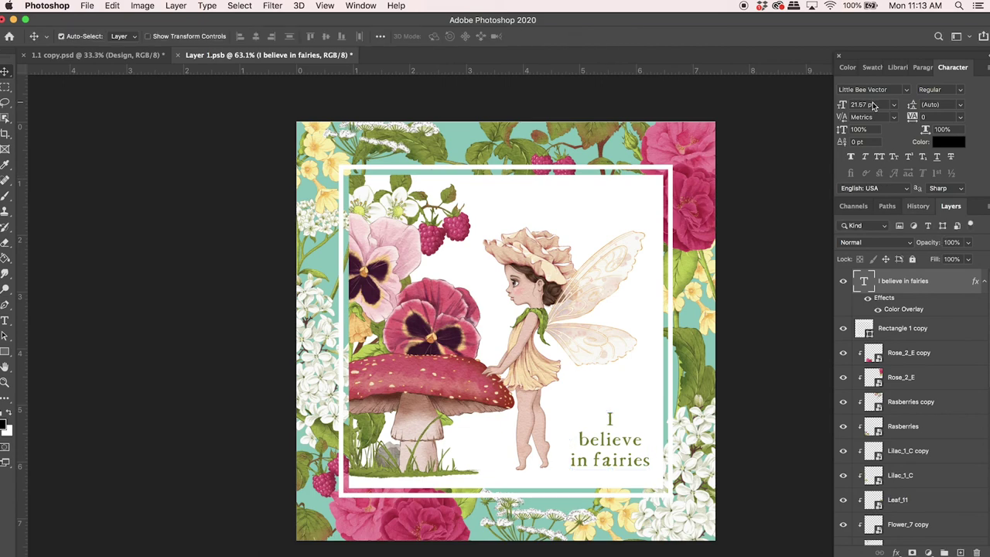
{"action": "key", "text": "Left"}
{"action": "key", "text": "Left"}
{"action": "key", "text": "Left"}
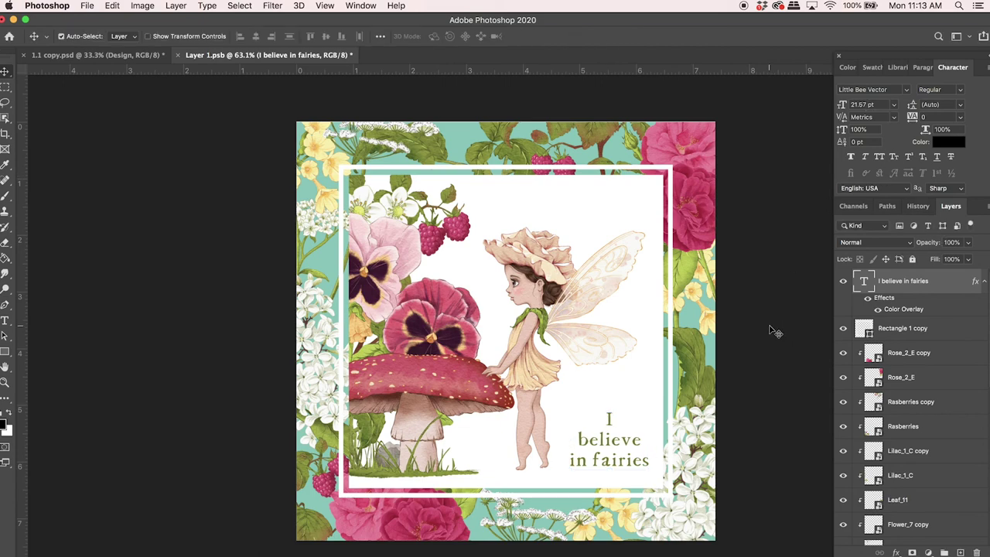
Step: Save the Layer 1.psb design and return to the 1.1 copy.psd mockup to inspect the artwork on the pillow
{"action": "scroll", "coordinate": [722, 398], "scroll_direction": "down", "scroll_amount": 5}
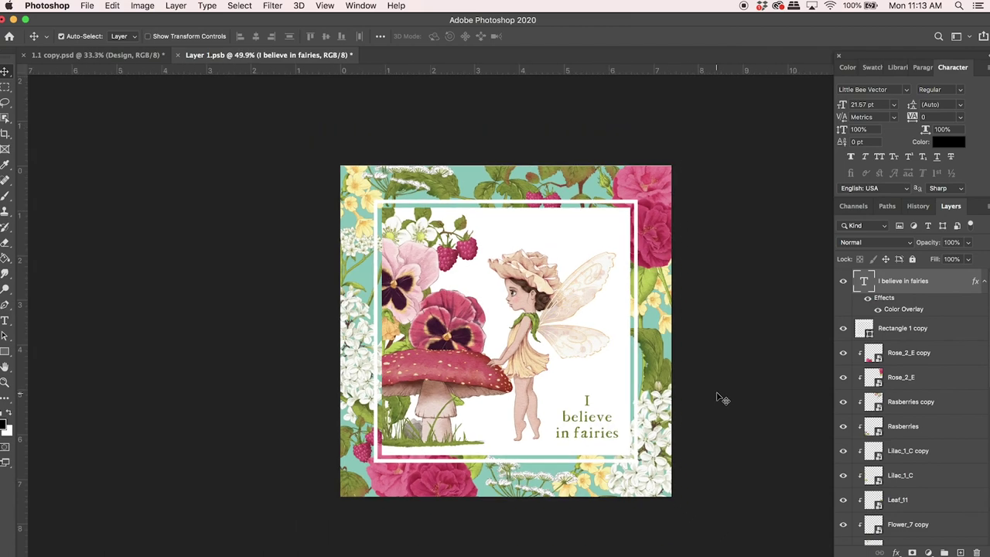
{"action": "scroll", "coordinate": [722, 398], "scroll_direction": "up", "scroll_amount": 2}
{"action": "scroll", "coordinate": [722, 398], "scroll_direction": "up", "scroll_amount": 4}
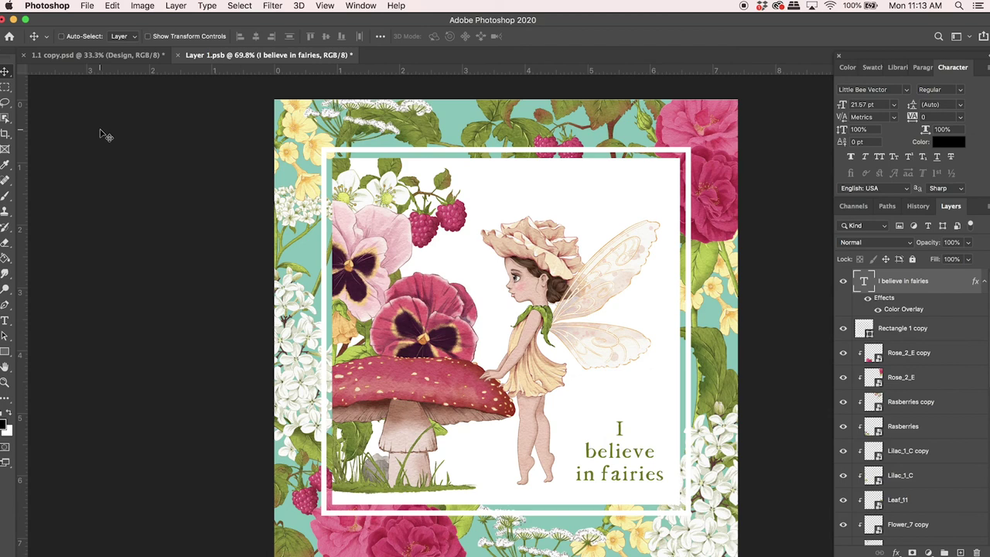
{"action": "key", "text": "super+s"}
{"action": "left_click", "coordinate": [107, 55]}
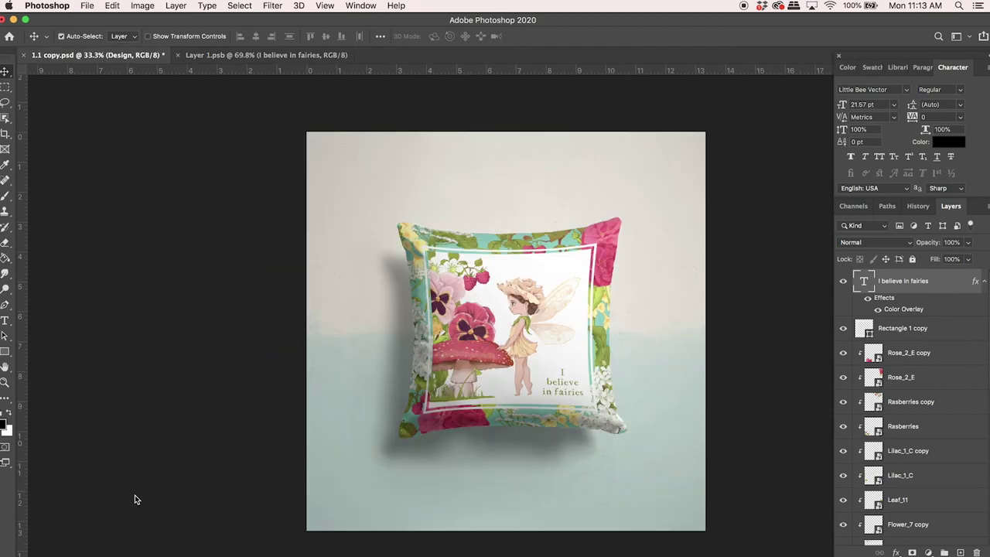
{"action": "scroll", "coordinate": [732, 394], "scroll_direction": "up", "scroll_amount": 3}
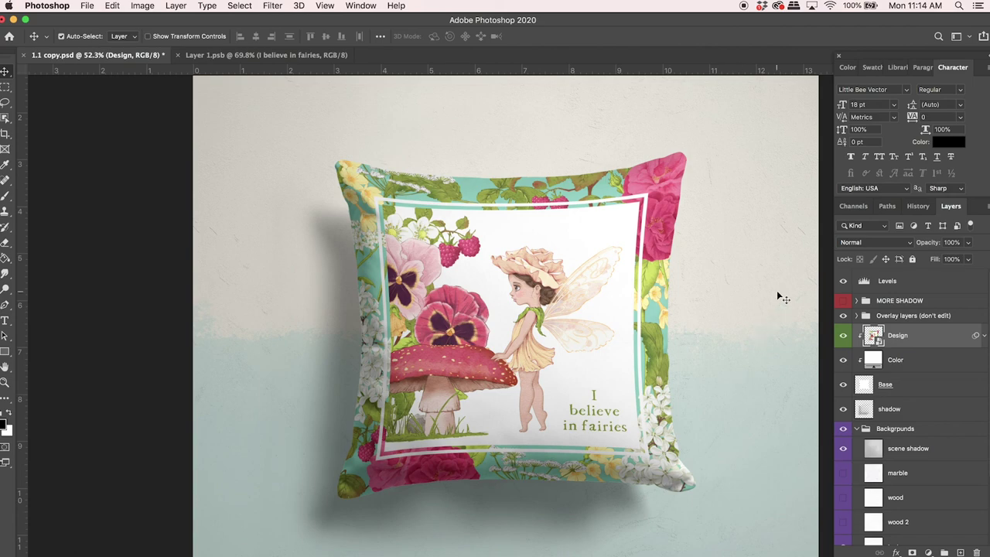
{"action": "scroll", "coordinate": [782, 298], "scroll_direction": "down", "scroll_amount": 3}
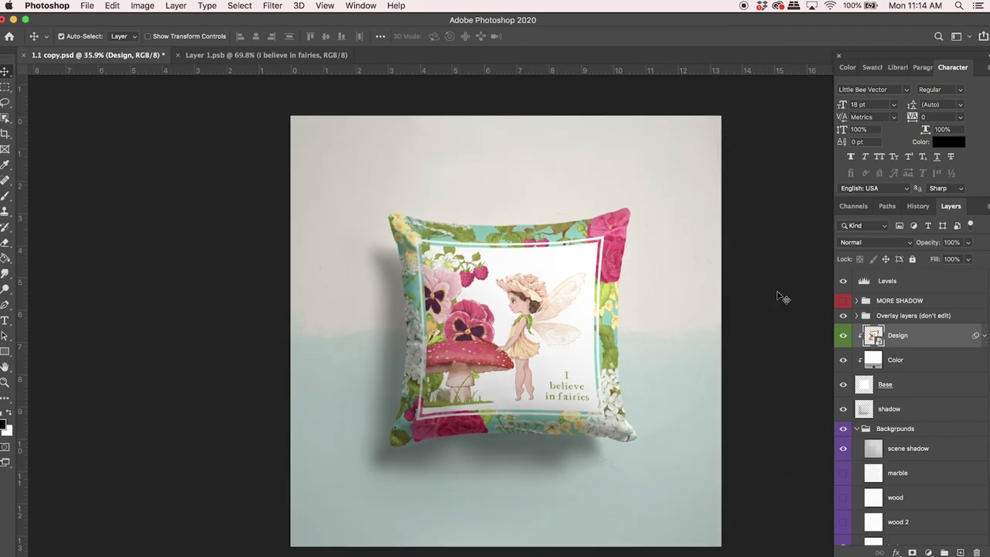
{"action": "scroll", "coordinate": [782, 297], "scroll_direction": "up", "scroll_amount": 1}
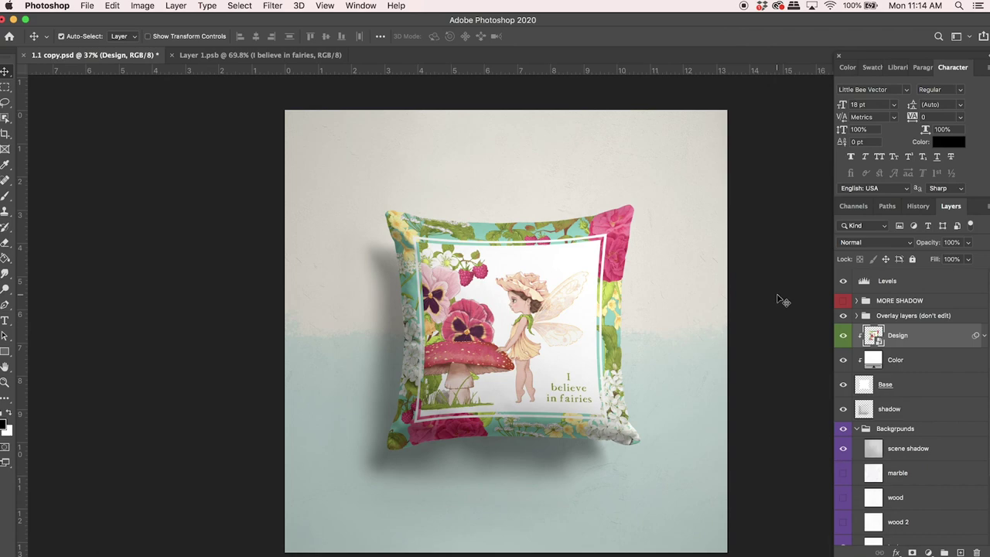